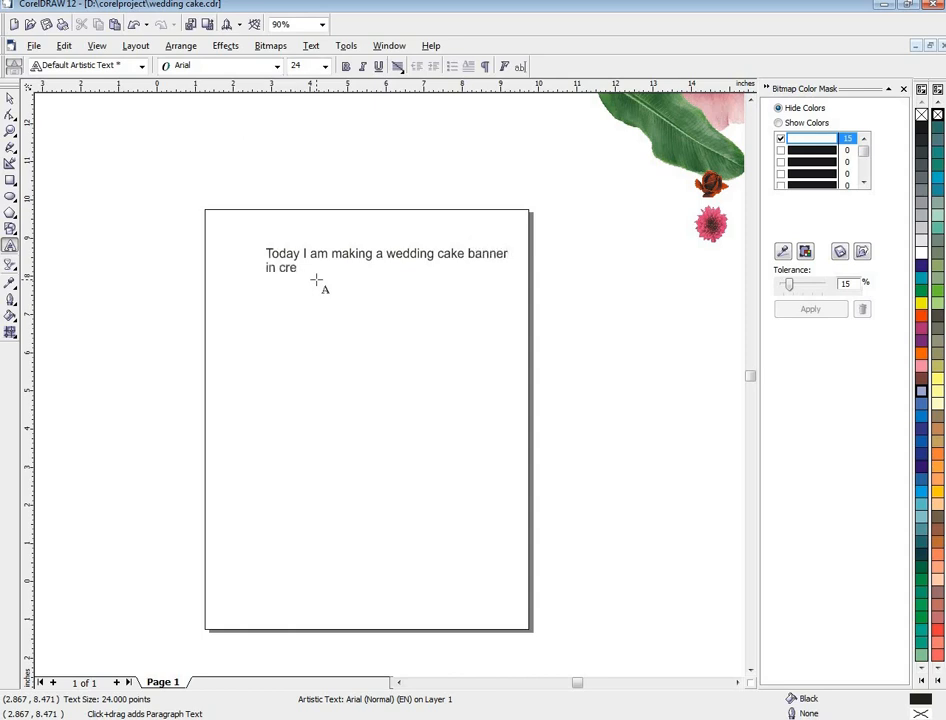
pyautogui.write('coreldraw')
pyautogui.press('Escape')
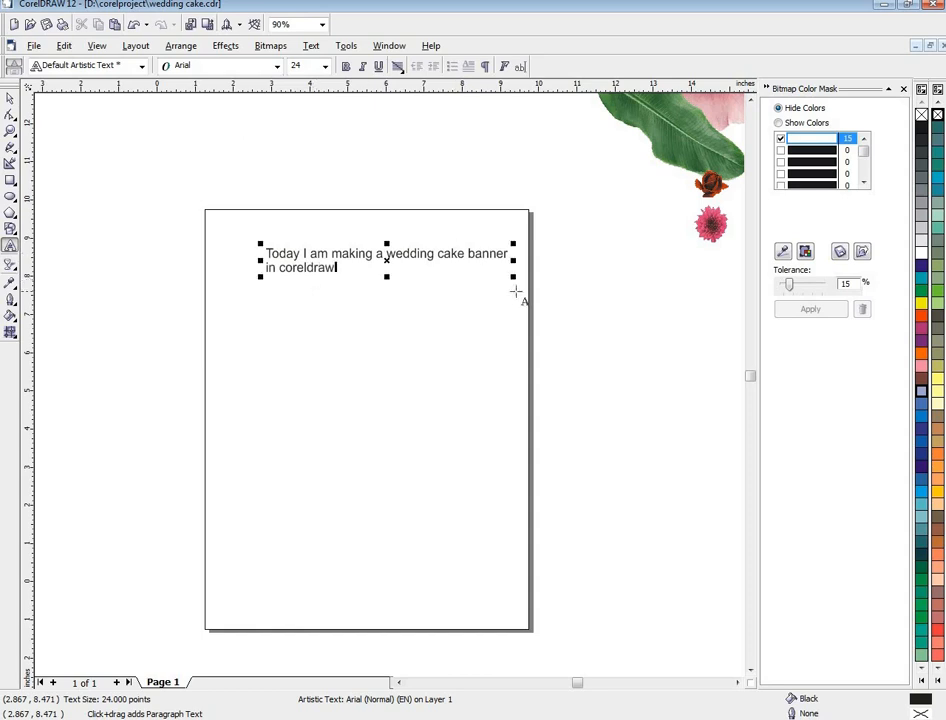
pyautogui.moveTo(516, 278); pyautogui.dragTo(577, 401)
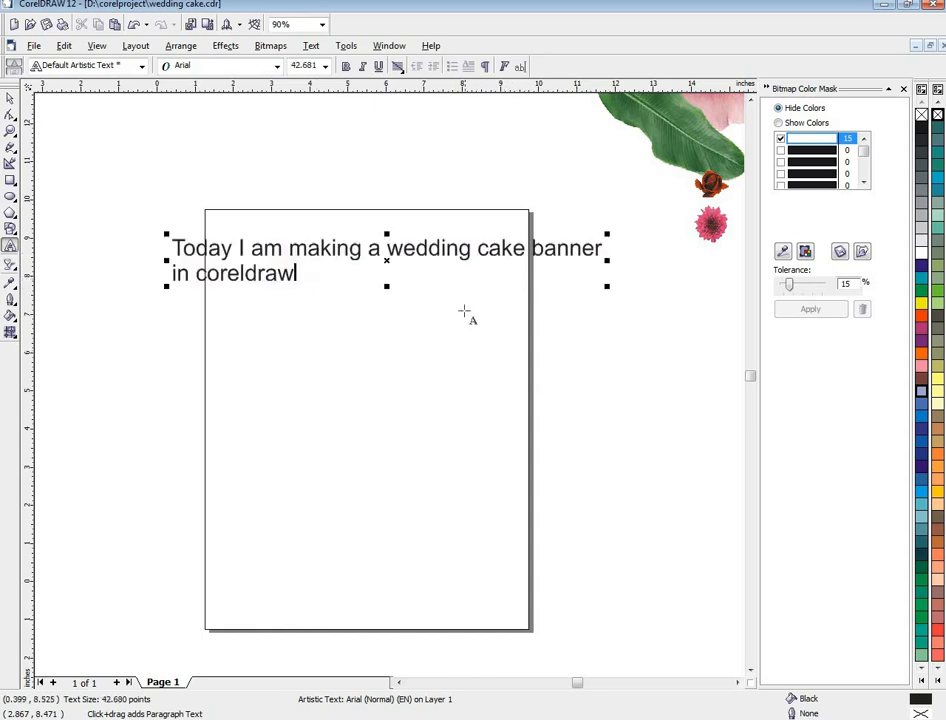
pyautogui.press('Escape')
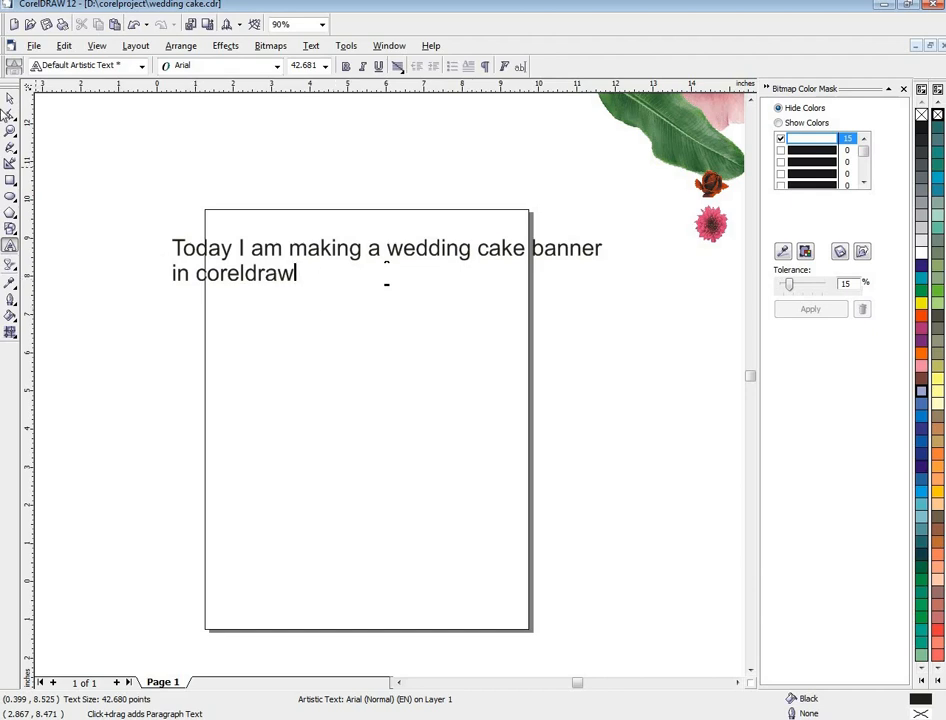
pyautogui.hotkey('ctrl', 'z')
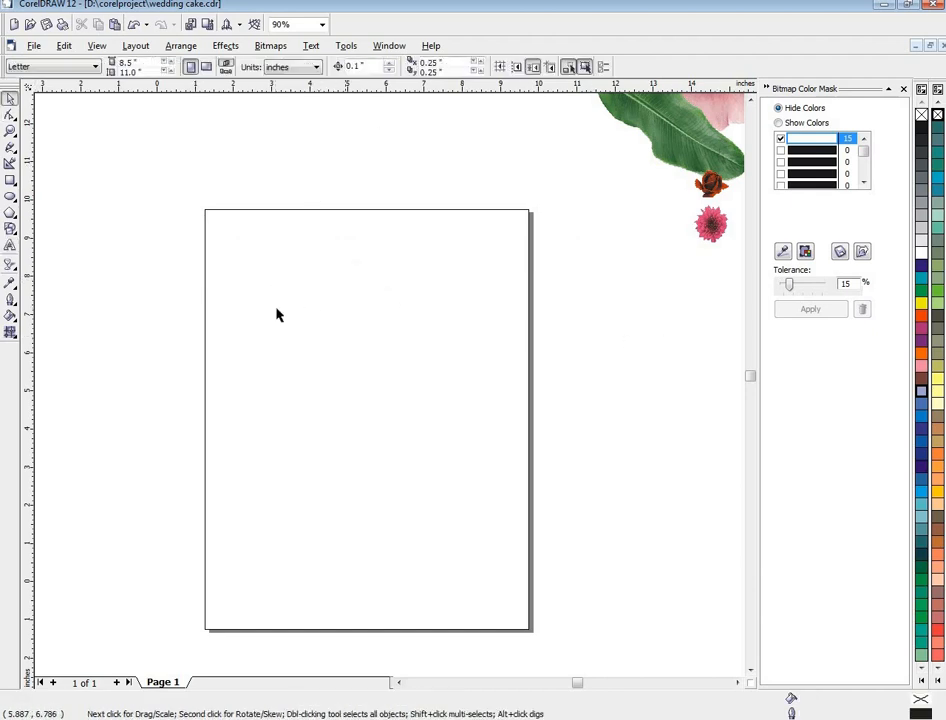
# - Draw a rectangle about 8.5 by 11.06 inches covering the page and fill it with Electric Blue
pyautogui.click(10, 182)
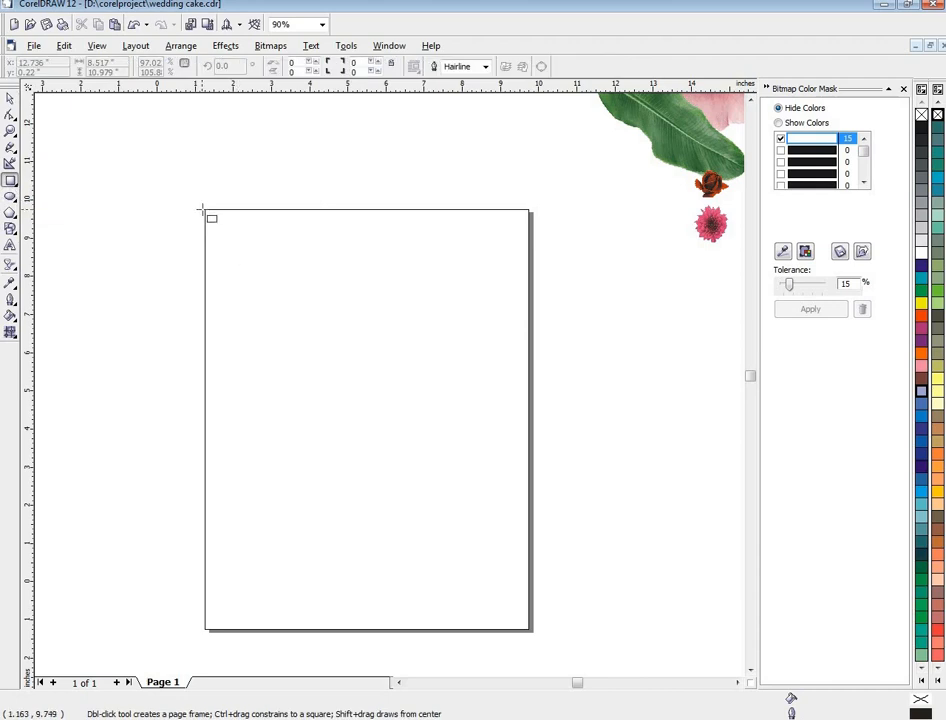
pyautogui.moveTo(203, 210); pyautogui.dragTo(531, 631)
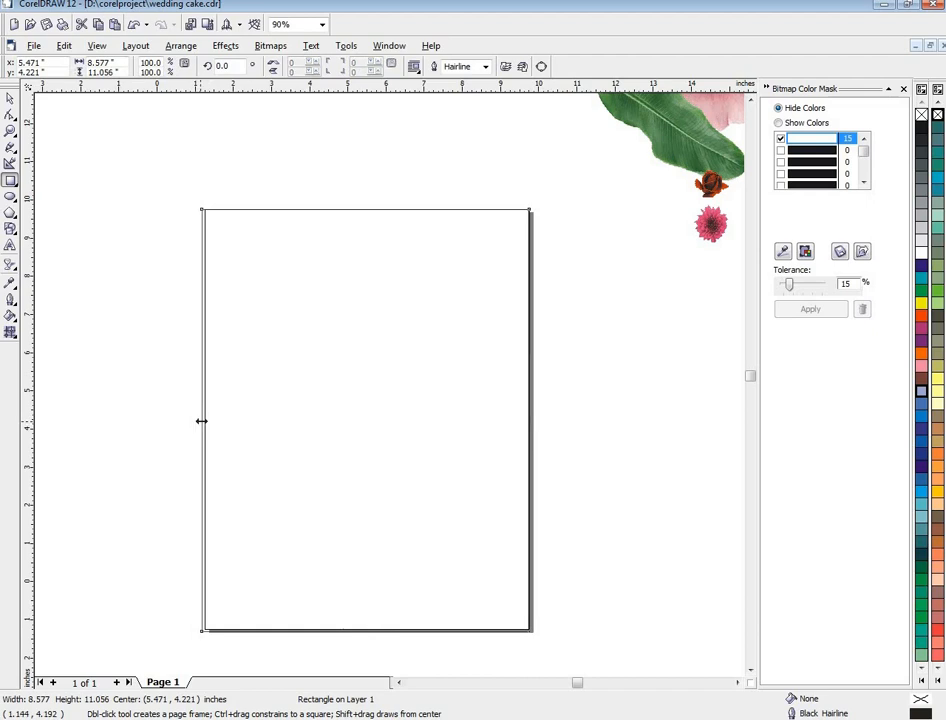
pyautogui.moveTo(201, 421)
pyautogui.mouseDown()
pyautogui.moveTo(312, 437)
pyautogui.moveTo(266, 416)
pyautogui.moveTo(198, 409)
pyautogui.mouseUp()
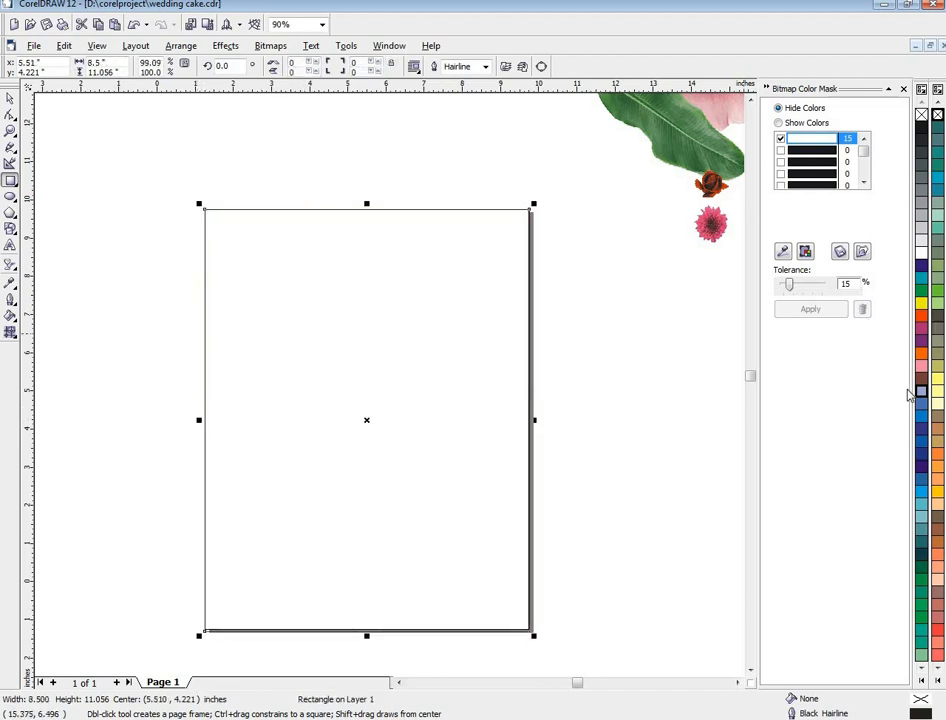
pyautogui.click(923, 435)
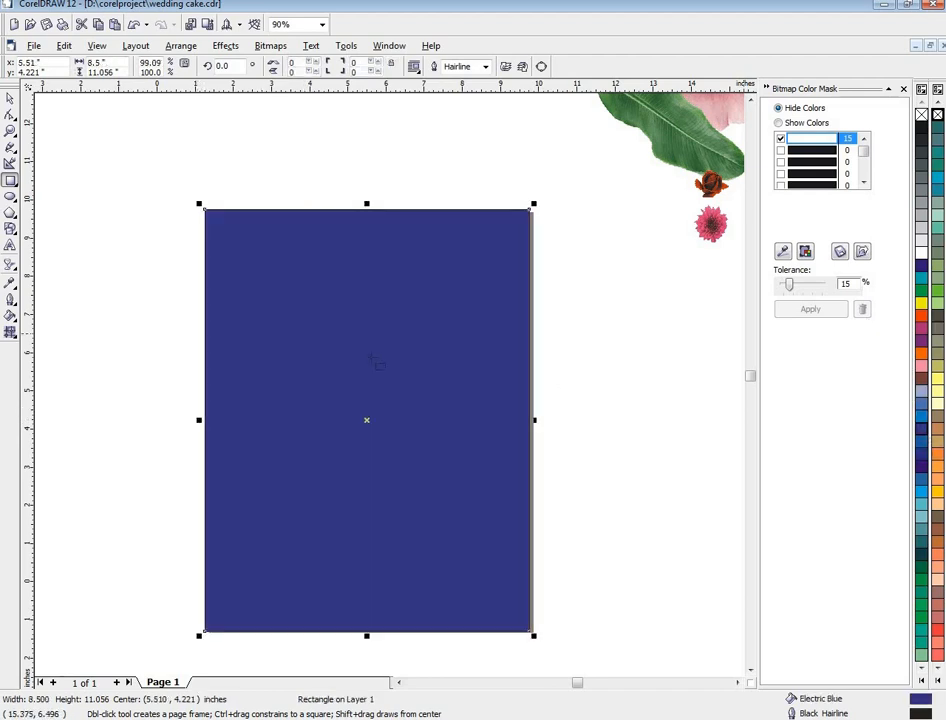
# - Draw a closed freehand shape with a wavy upper edge descending across the page and straight sides along the page's lower edges
pyautogui.click(10, 147)
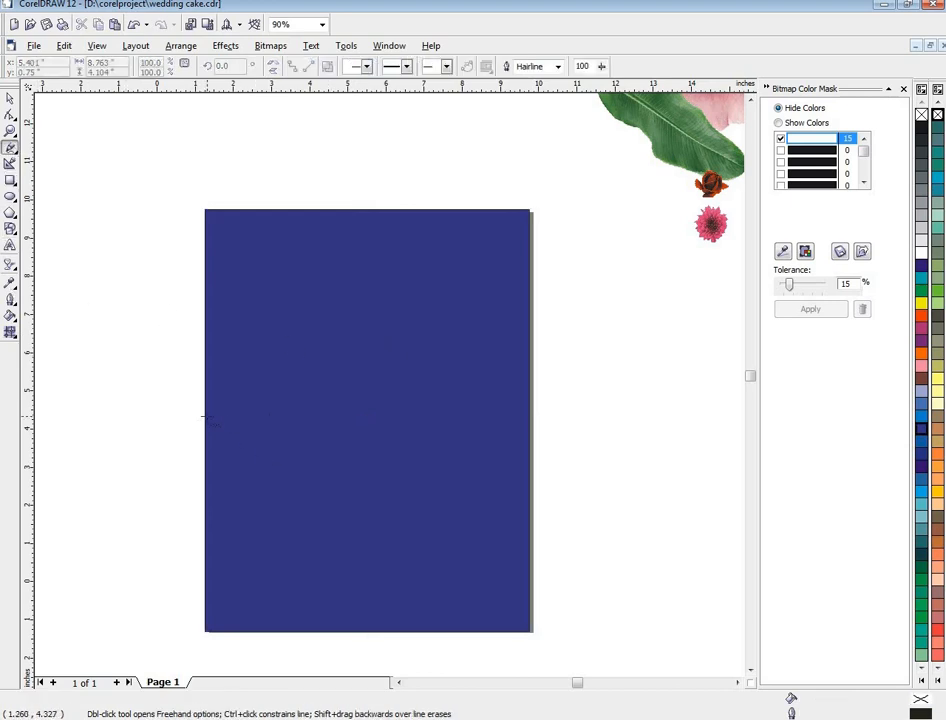
pyautogui.moveTo(205, 417)
pyautogui.mouseDown()
pyautogui.moveTo(251, 421)
pyautogui.moveTo(282, 499)
pyautogui.moveTo(306, 511)
pyautogui.moveTo(324, 499)
pyautogui.moveTo(351, 504)
pyautogui.moveTo(356, 525)
pyautogui.moveTo(380, 547)
pyautogui.moveTo(452, 537)
pyautogui.moveTo(506, 557)
pyautogui.moveTo(535, 545)
pyautogui.mouseUp()
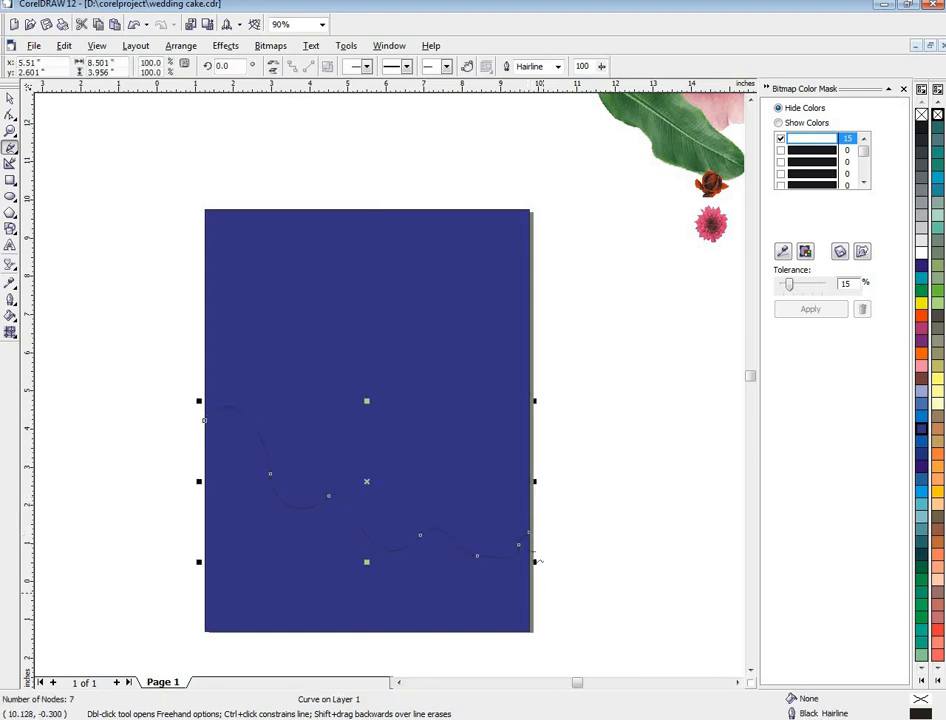
pyautogui.click(535, 540)
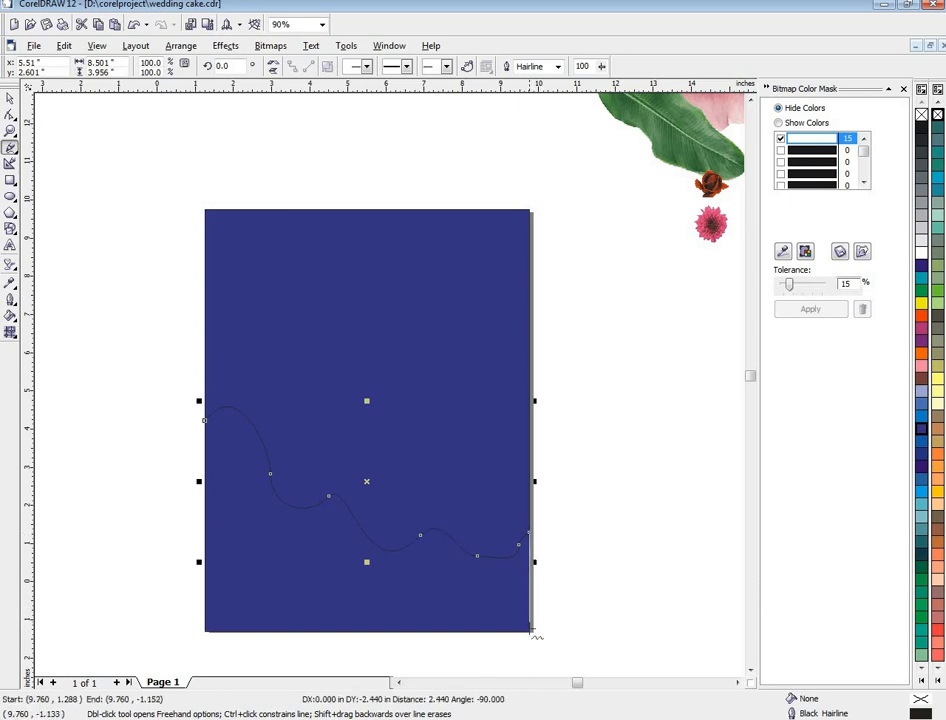
pyautogui.doubleClick(534, 633)
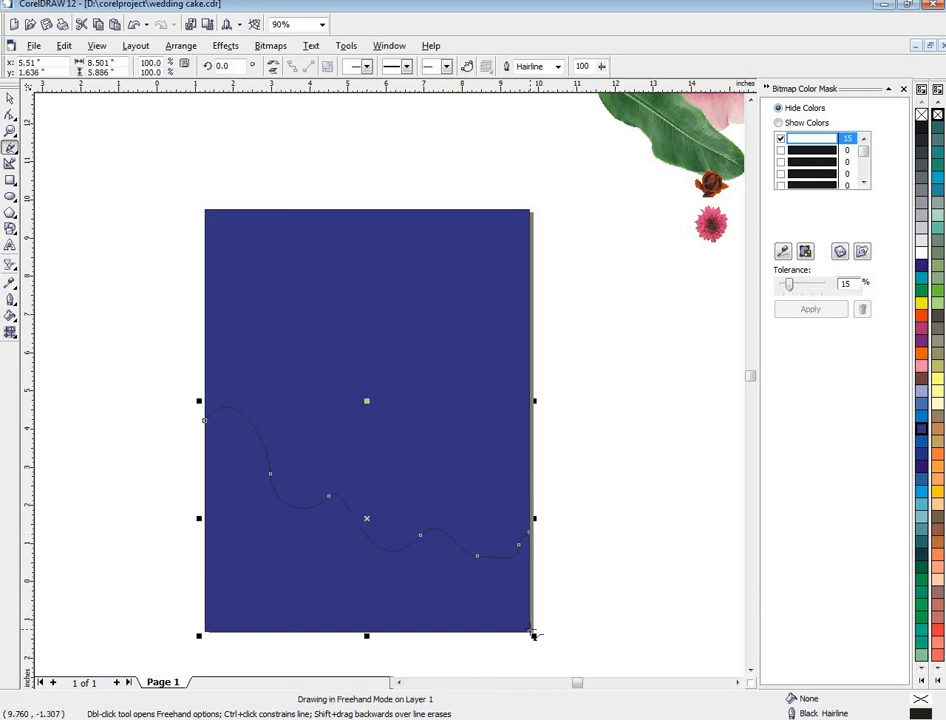
pyautogui.doubleClick(205, 632)
pyautogui.click(205, 422)
# - Apply a 3 by 3 mesh fill to the wavy shape and color all its nodes pale yellow
pyautogui.click(10, 332)
pyautogui.moveTo(148, 391); pyautogui.dragTo(565, 684)
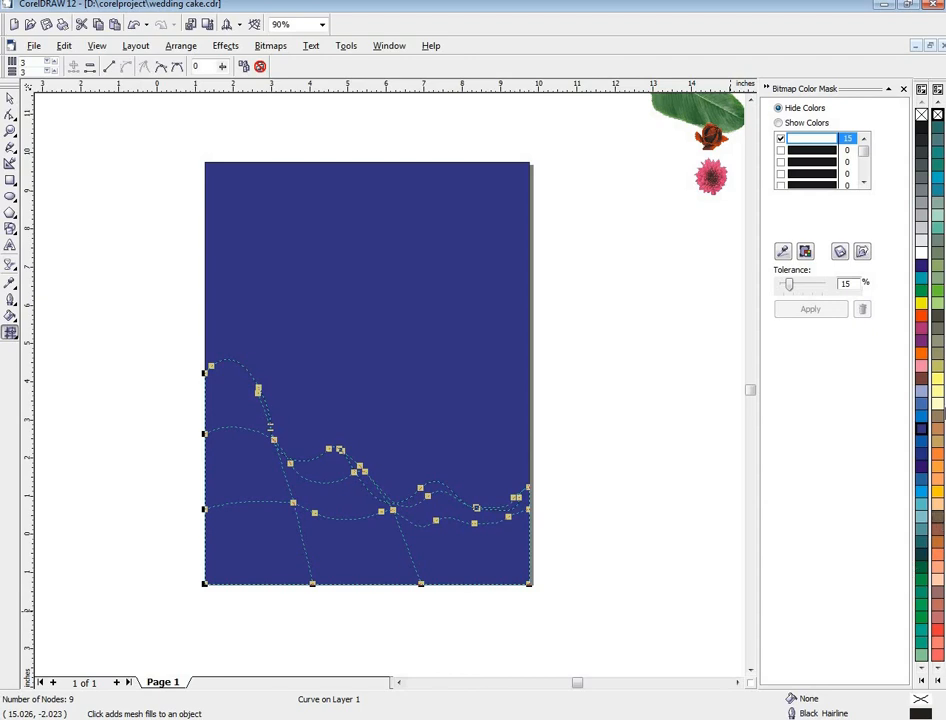
pyautogui.click(938, 405)
pyautogui.click(10, 97)
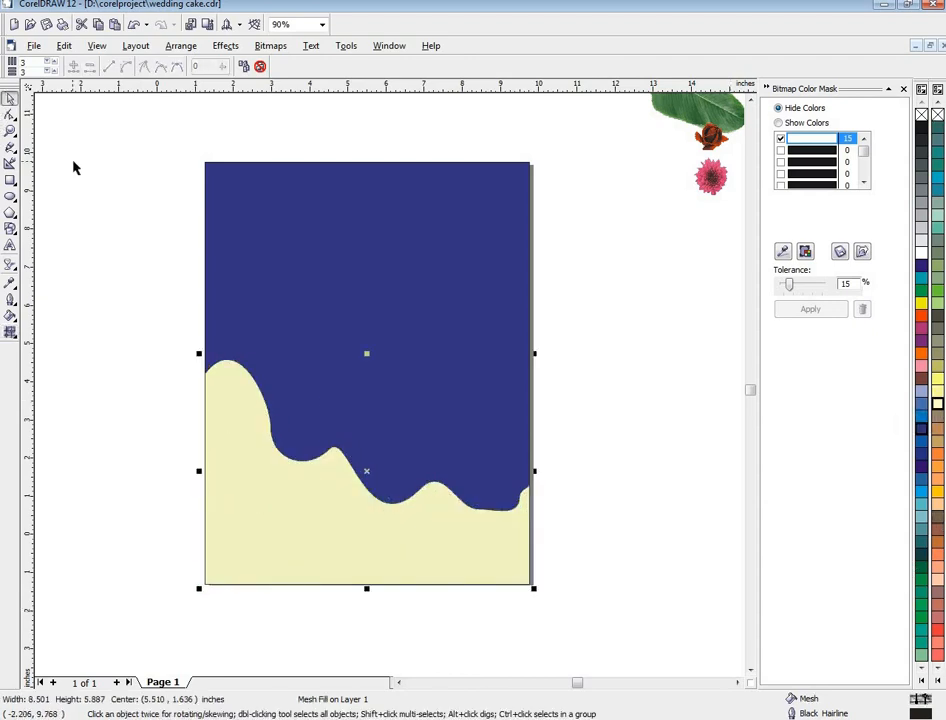
# - Draw a rounded-corner rectangle about 2.6 by 1.1 inches beside the page and stack two copies about 3.4 inches wide below it
pyautogui.scroll(-1, 294, 247)
pyautogui.scroll(-2, 294, 247)
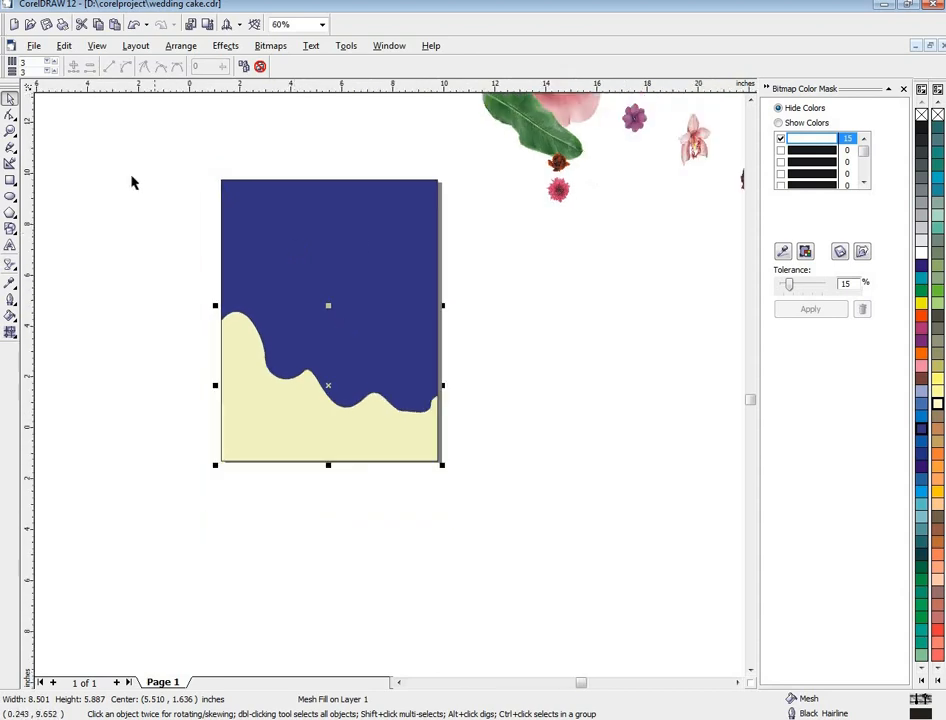
pyautogui.press('F6')
pyautogui.moveTo(521, 303); pyautogui.dragTo(590, 336)
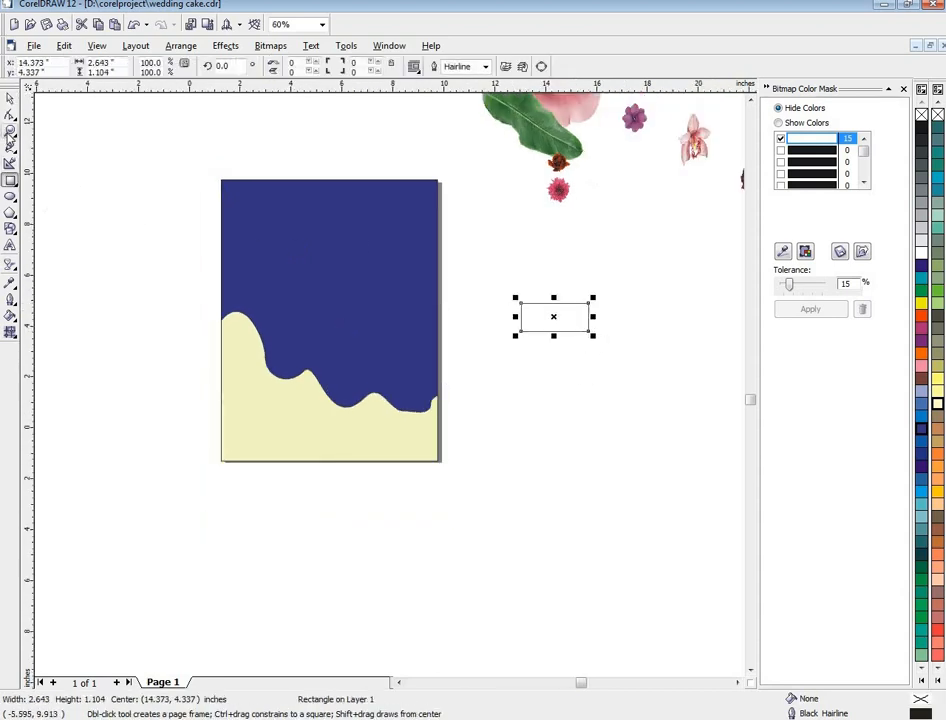
pyautogui.click(10, 115)
pyautogui.moveTo(521, 304); pyautogui.dragTo(559, 369)
pyautogui.click(11, 98)
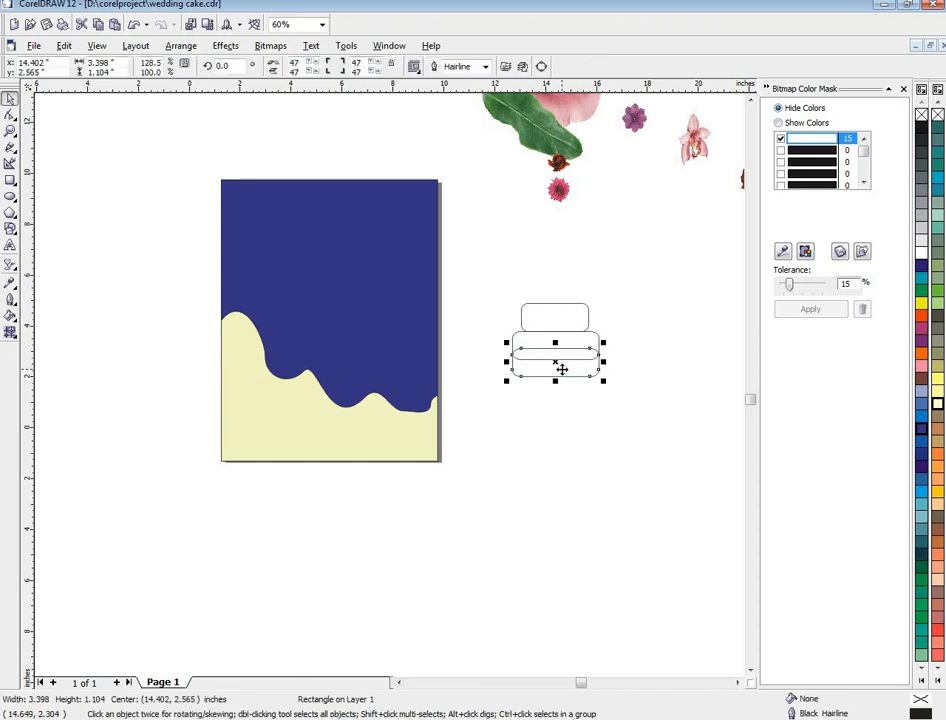
# - Nudge the lowest cake tier down to sit under the middle one and widen it from its center to about 4.7 inches
pyautogui.press('Down')
pyautogui.press('Down')
pyautogui.press('Down')
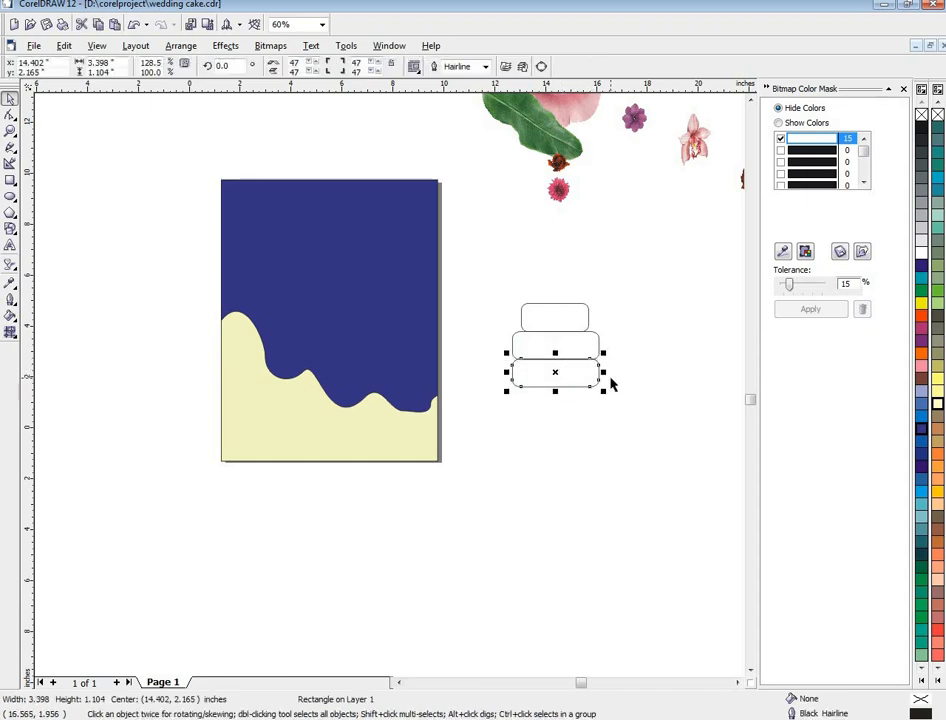
pyautogui.moveTo(604, 373); pyautogui.dragTo(622, 380)
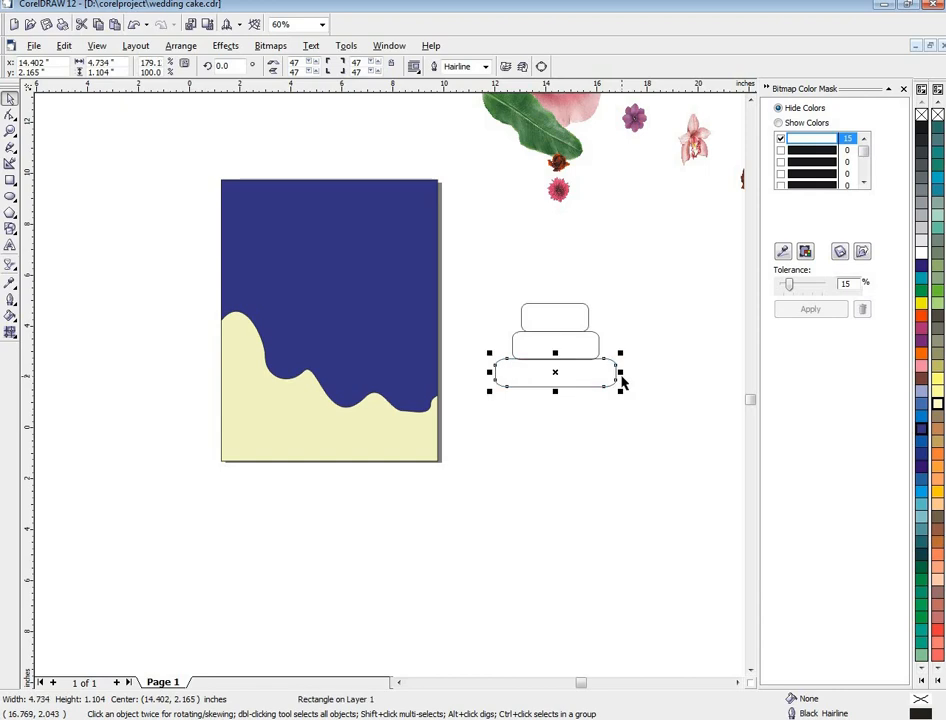
# - Stretch all three cake tiers downward together to a total height of about 5.6 inches
pyautogui.moveTo(483, 274); pyautogui.dragTo(621, 428)
pyautogui.moveTo(558, 392); pyautogui.dragTo(553, 443)
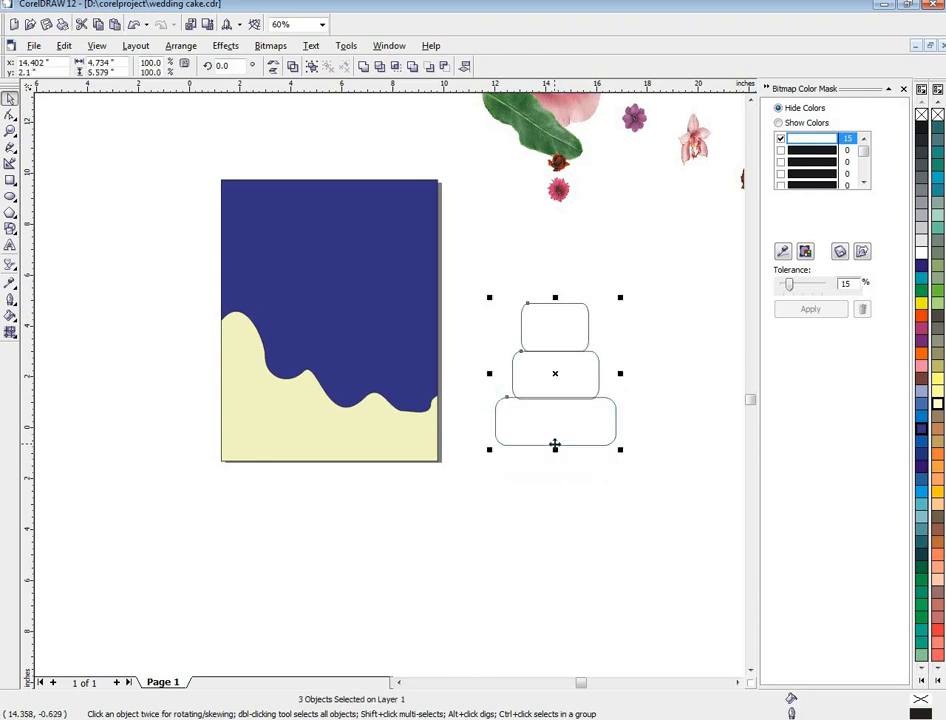
pyautogui.press('Escape')
# - Move the middle tier up slightly to meet the bottom tier and shorten the top tier to about 1.82 inches high
pyautogui.click(545, 390)
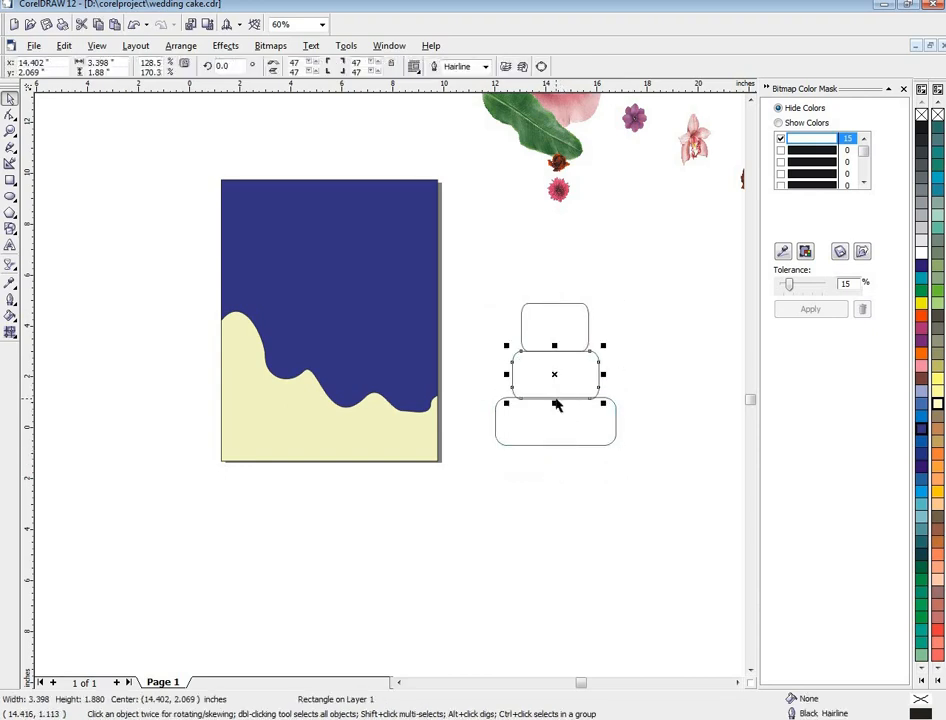
pyautogui.moveTo(555, 399); pyautogui.dragTo(555, 397)
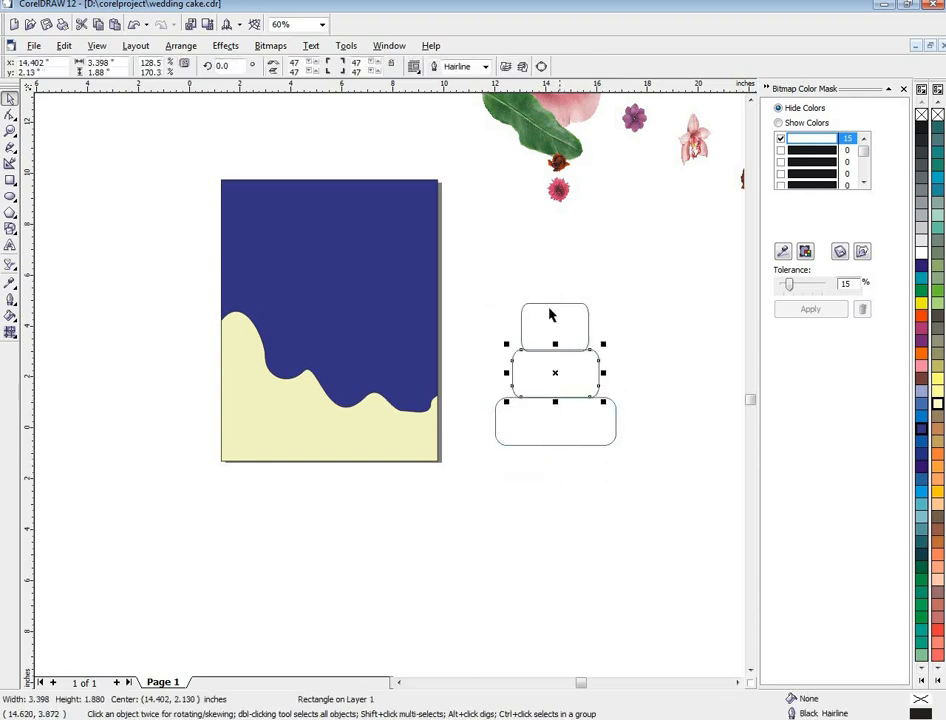
pyautogui.press('Escape')
pyautogui.click(555, 348)
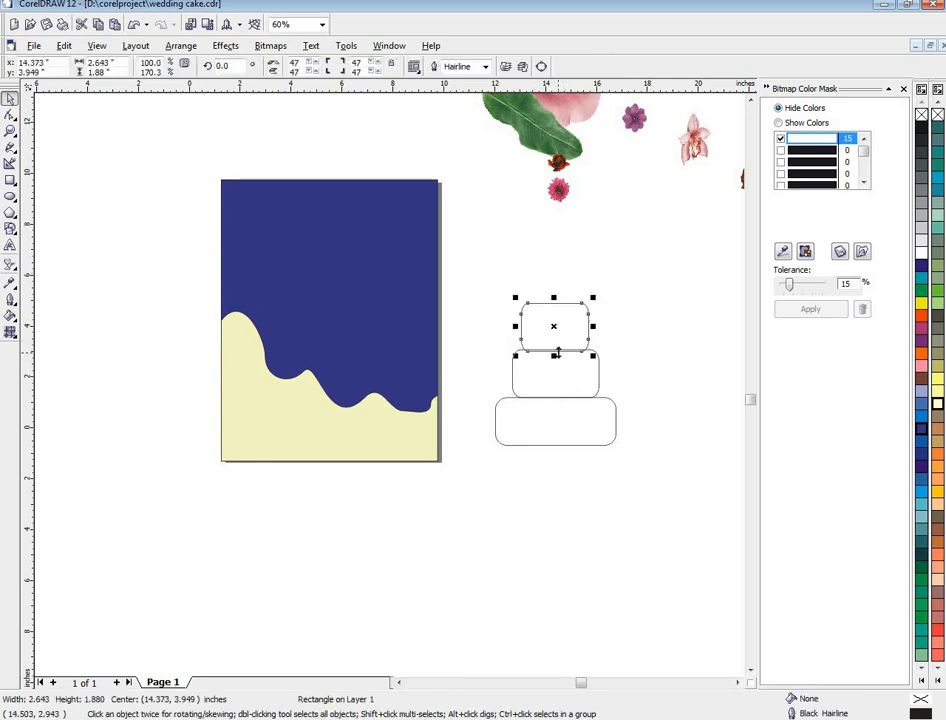
pyautogui.moveTo(557, 353); pyautogui.dragTo(555, 349)
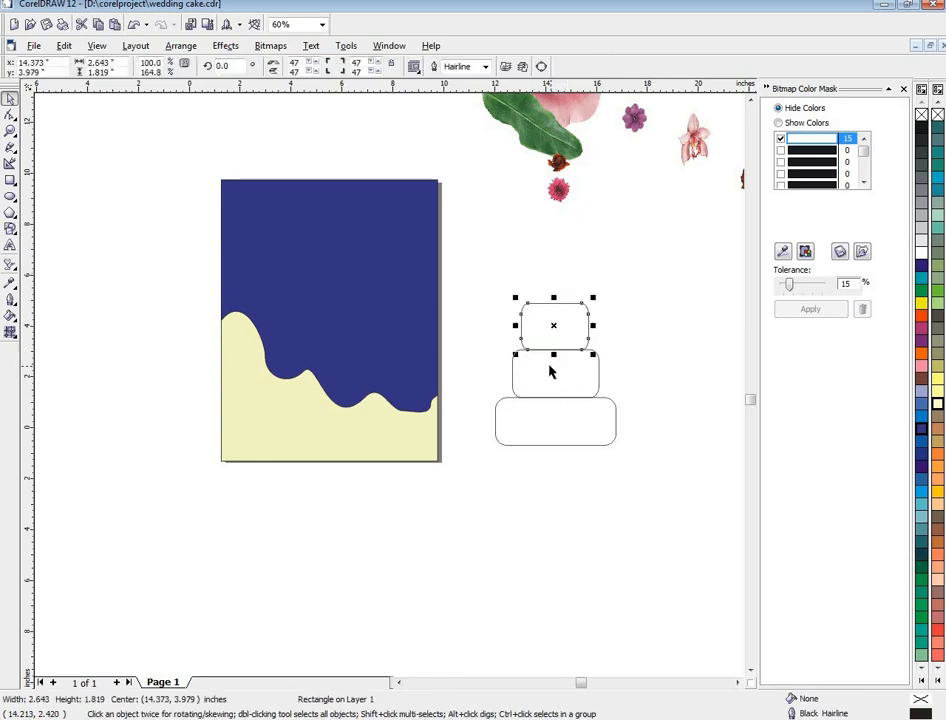
pyautogui.press('Escape')
pyautogui.moveTo(479, 270); pyautogui.dragTo(640, 478)
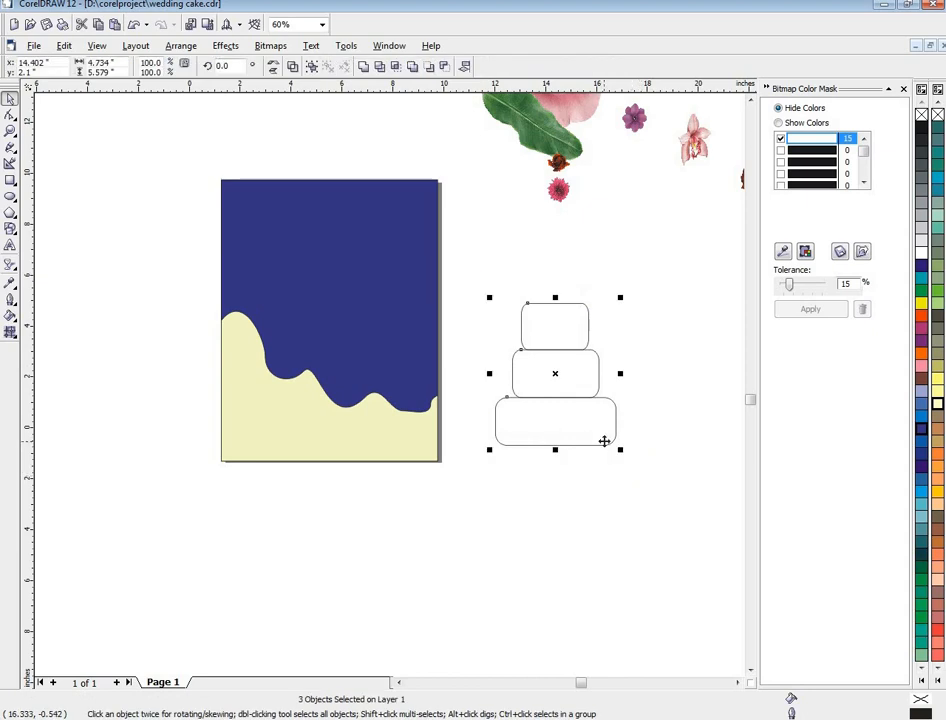
pyautogui.moveTo(604, 441); pyautogui.dragTo(388, 400)
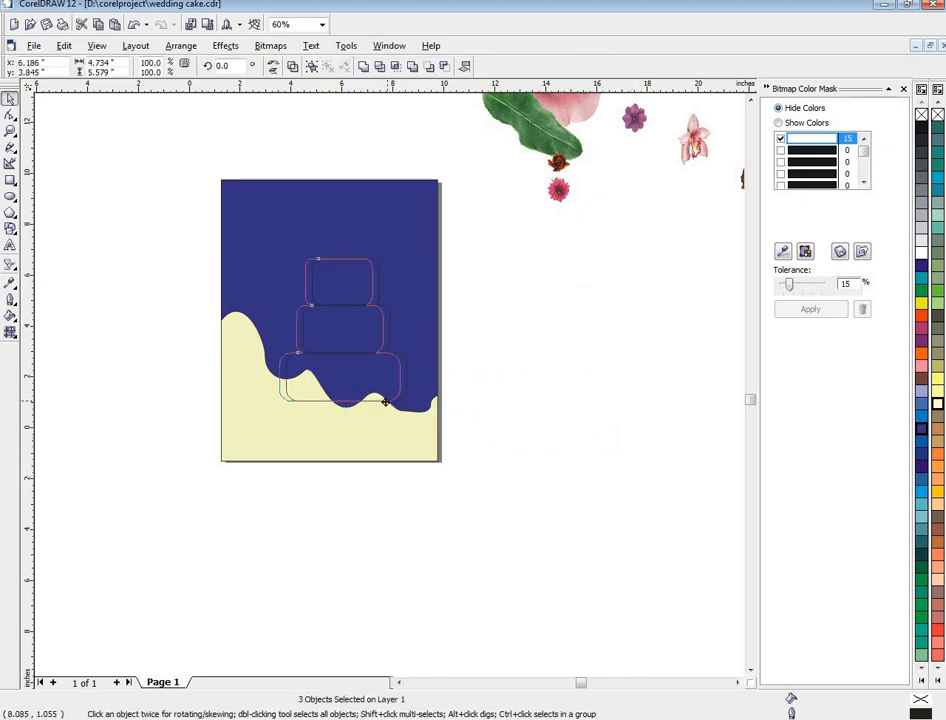
pyautogui.click(921, 241)
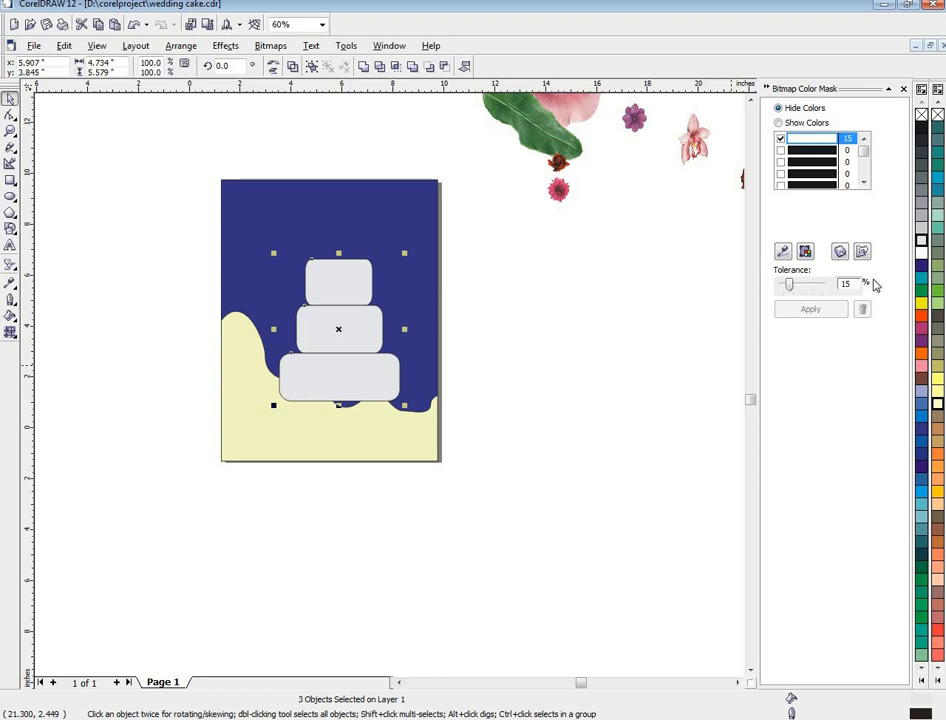
pyautogui.hotkey('ctrl', 'z')
pyautogui.moveTo(333, 345); pyautogui.dragTo(524, 400)
# - Apply a 3 by 3 mesh fill to the top cake tier, coloring it light gray with white inner nodes
pyautogui.click(524, 422)
pyautogui.click(539, 325)
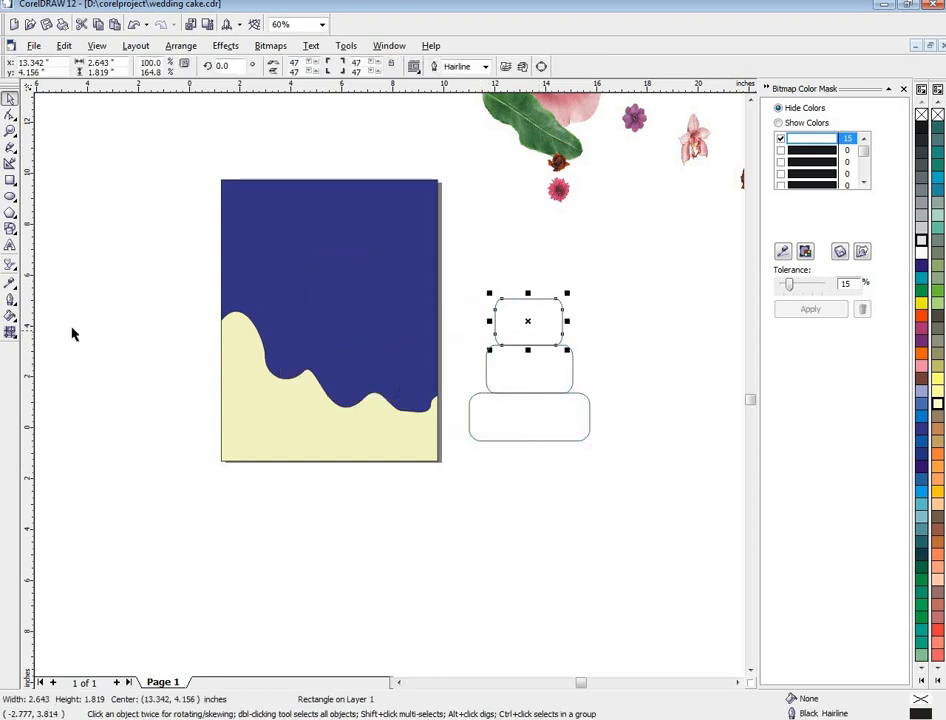
pyautogui.click(10, 331)
pyautogui.moveTo(475, 277); pyautogui.dragTo(580, 364)
pyautogui.click(921, 241)
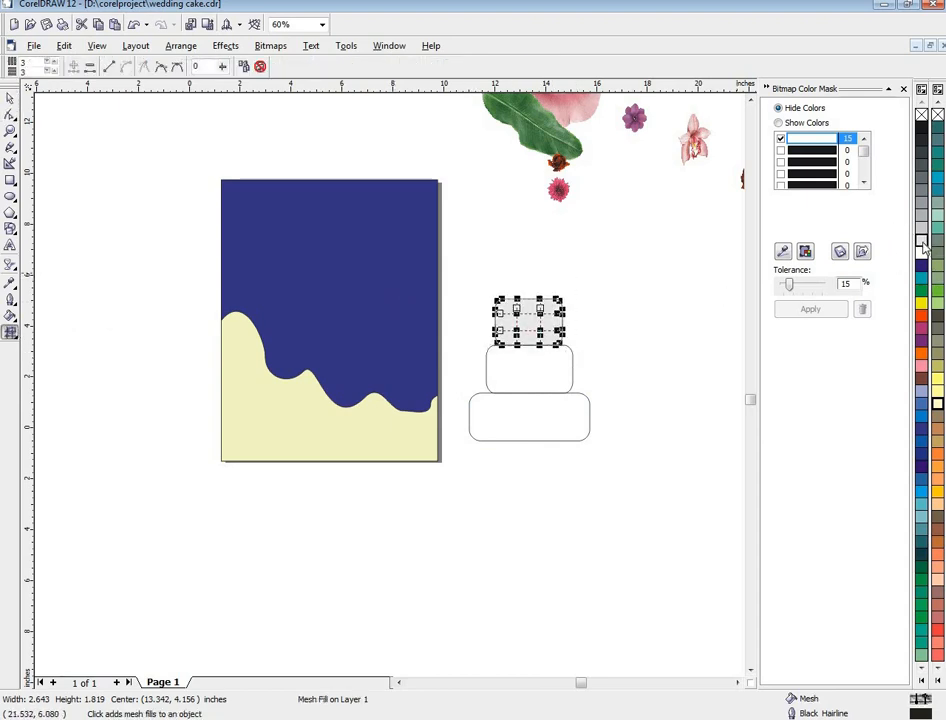
pyautogui.click(500, 276)
pyautogui.moveTo(505, 303); pyautogui.dragTo(562, 347)
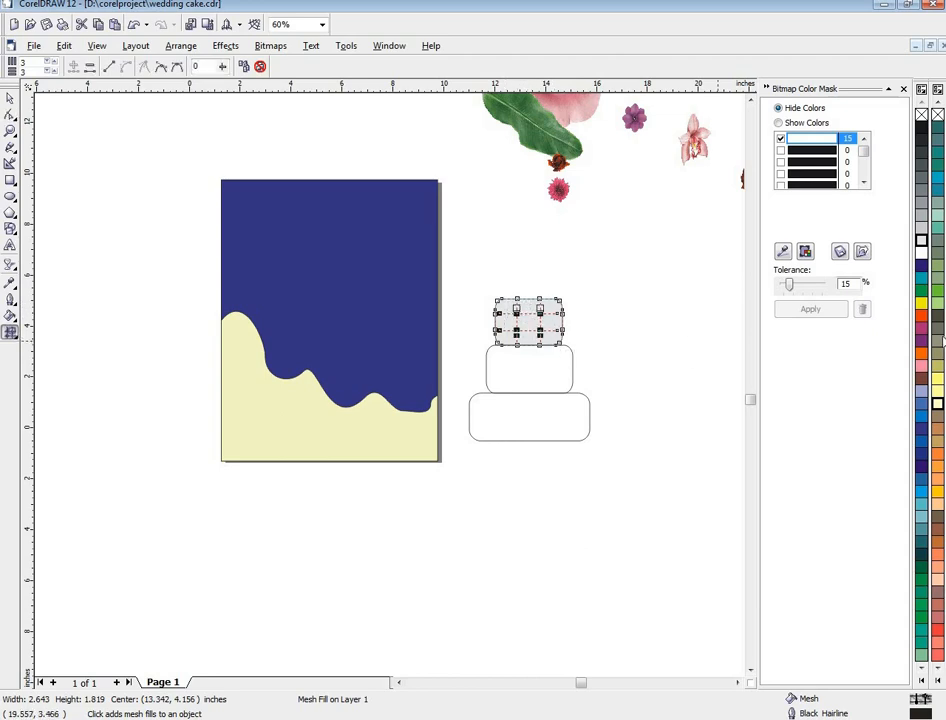
pyautogui.click(922, 254)
# - Give the middle cake tier a 3 by 3 mesh fill in light gray with white inner nodes
pyautogui.press('F10')
pyautogui.click(524, 367)
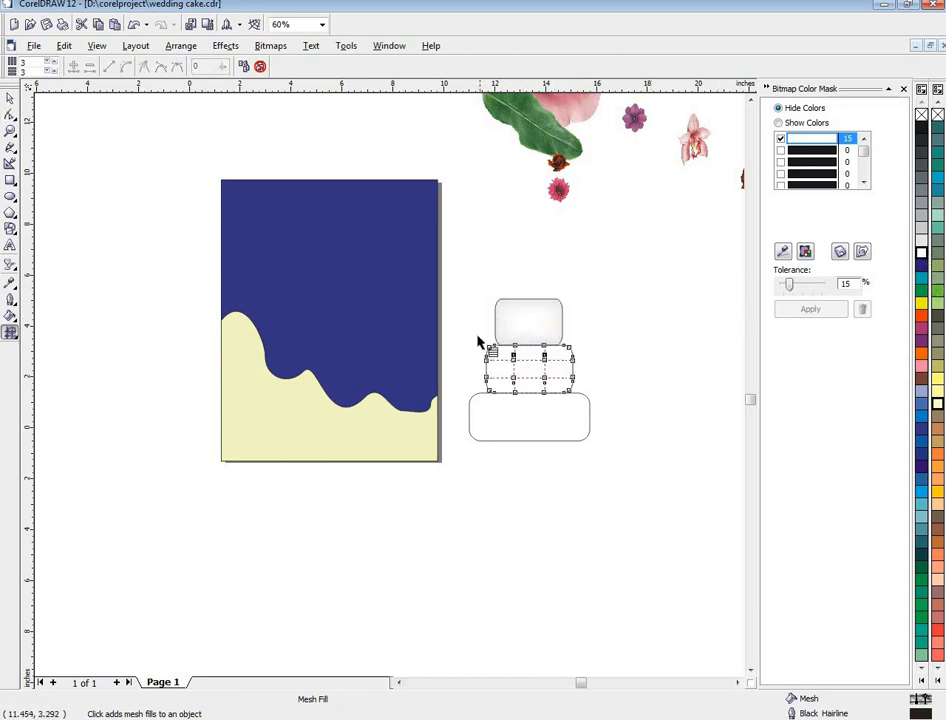
pyautogui.moveTo(478, 334); pyautogui.dragTo(577, 398)
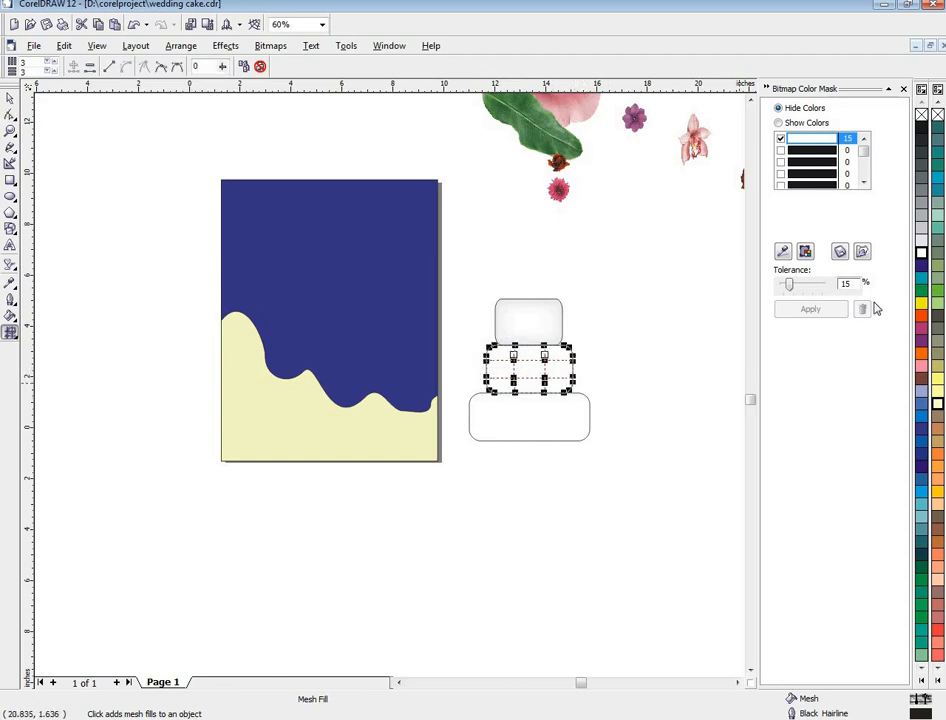
pyautogui.click(922, 241)
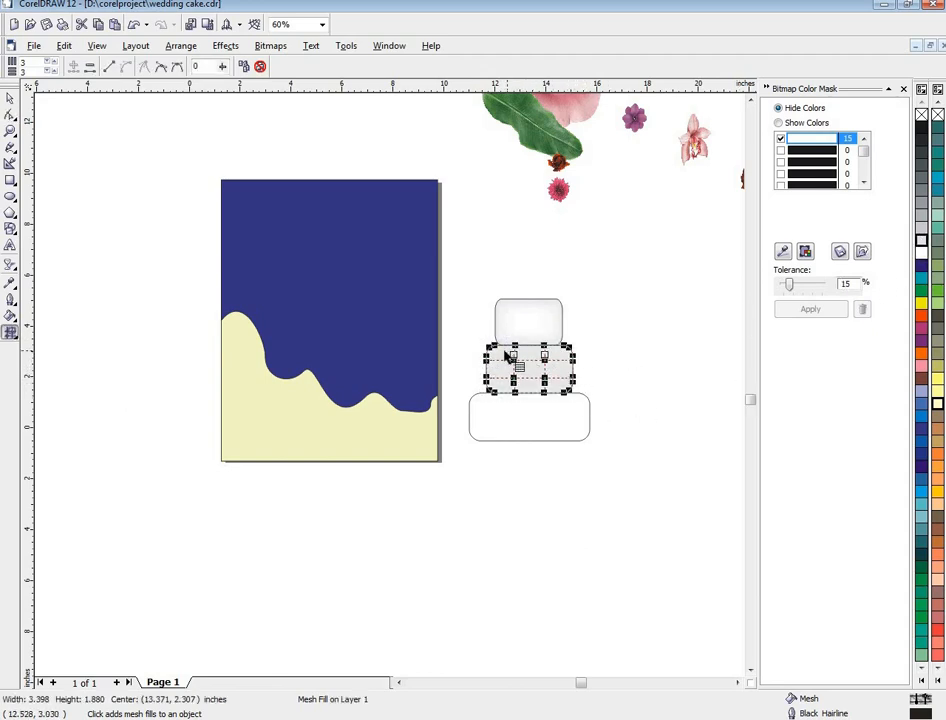
pyautogui.moveTo(505, 352); pyautogui.dragTo(568, 395)
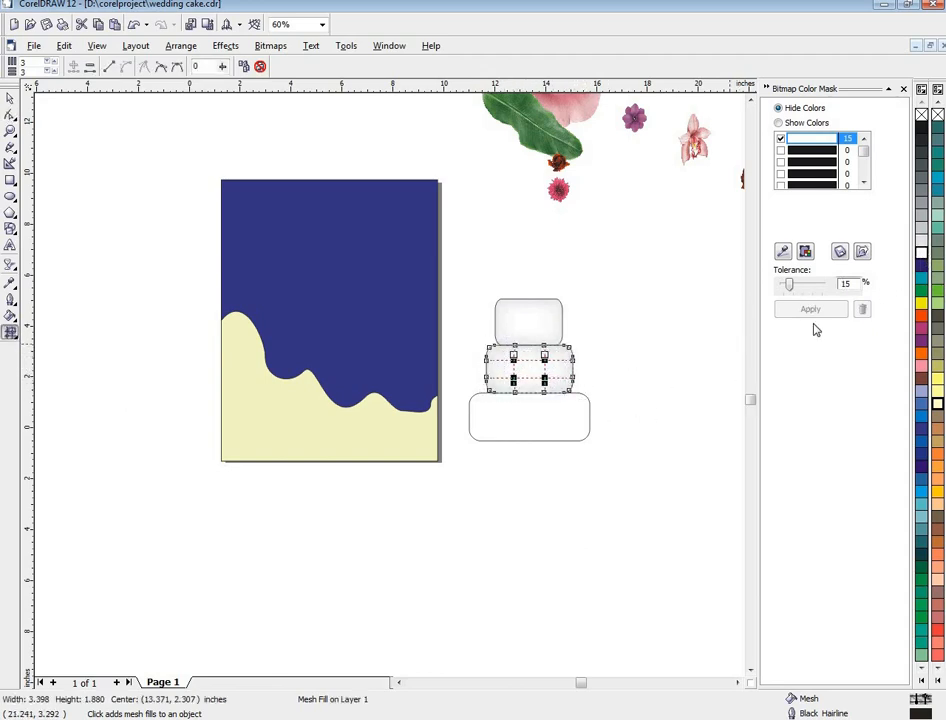
# - Give the bottom cake tier a 3 by 3 mesh fill in light gray with white inner nodes
pyautogui.click(512, 401)
pyautogui.moveTo(448, 386); pyautogui.dragTo(615, 460)
pyautogui.click(921, 240)
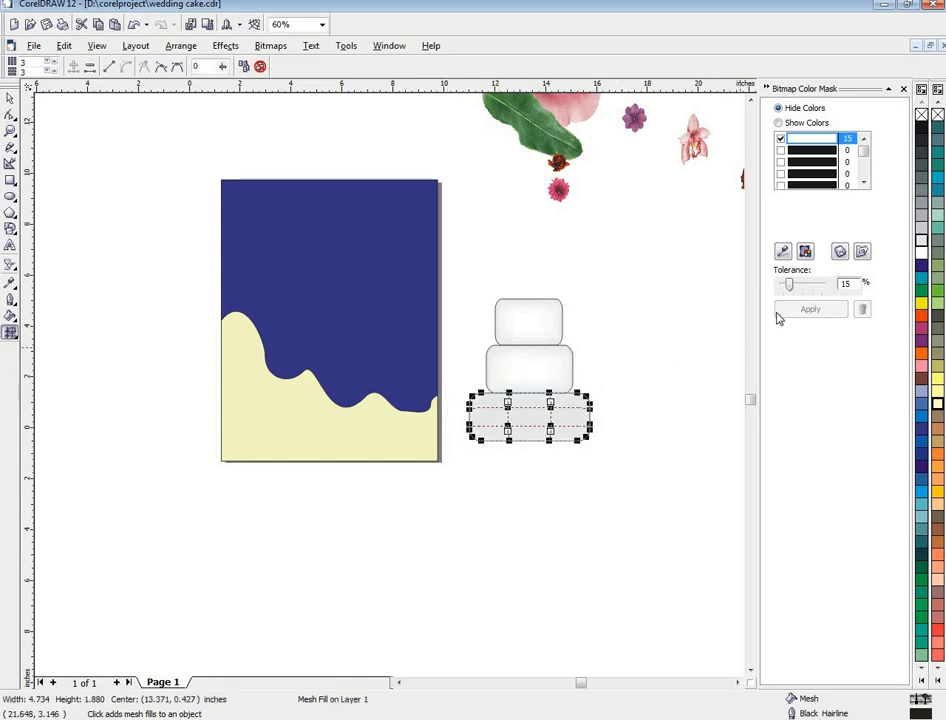
pyautogui.press('F10')
pyautogui.press('m')
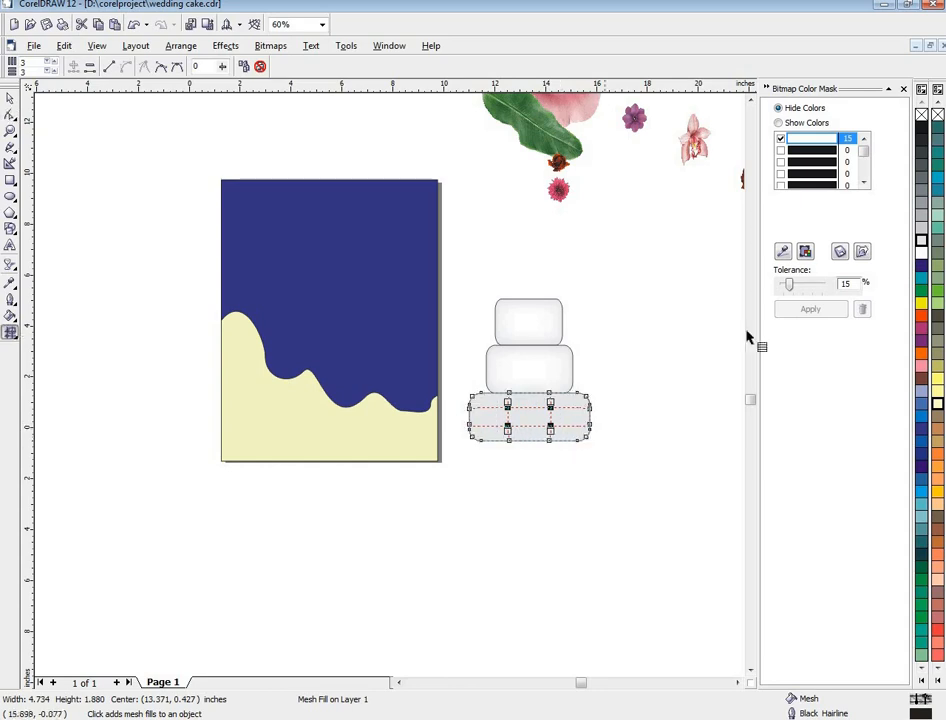
pyautogui.click(920, 255)
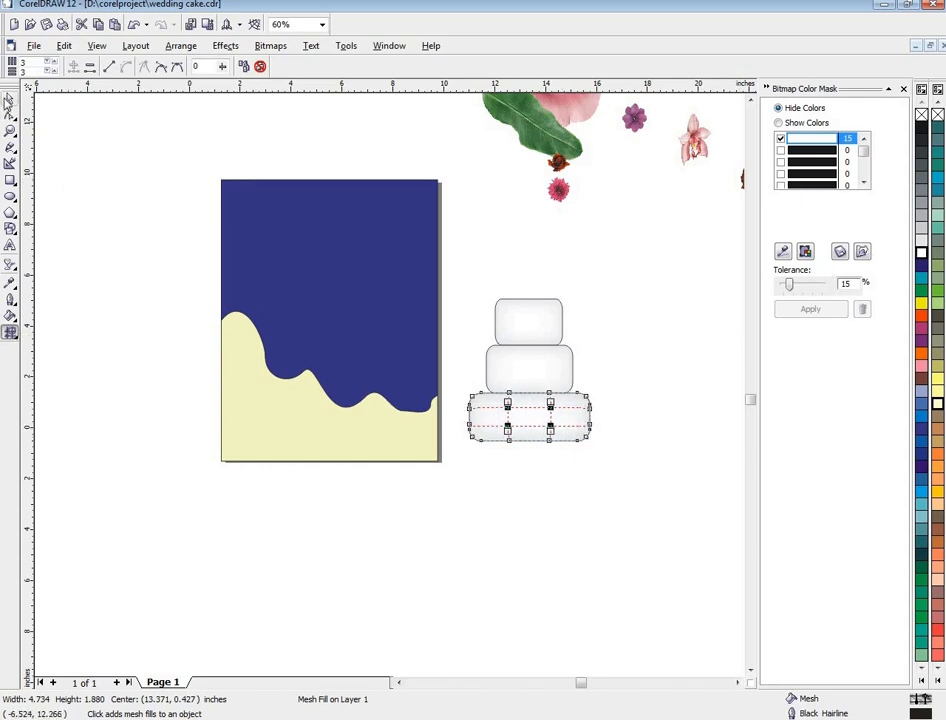
# - Remove the outlines from all three cake tiers and move the whole cake about 1.9 inches further from the banner and slightly down
pyautogui.click(8, 100)
pyautogui.moveTo(469, 211); pyautogui.dragTo(616, 472)
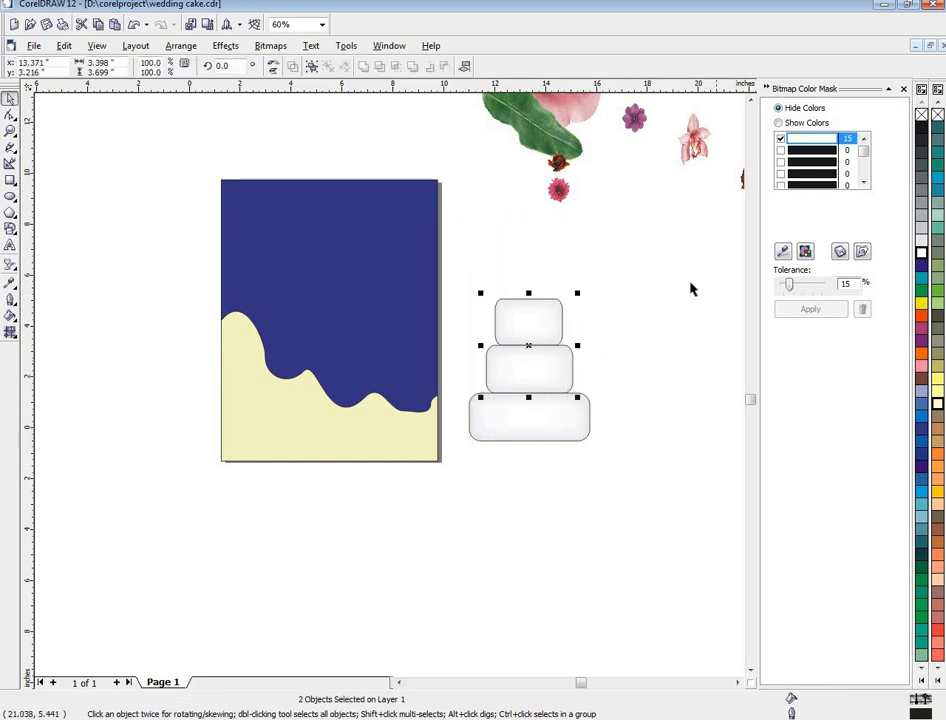
pyautogui.click(530, 287)
pyautogui.moveTo(443, 252); pyautogui.dragTo(598, 455)
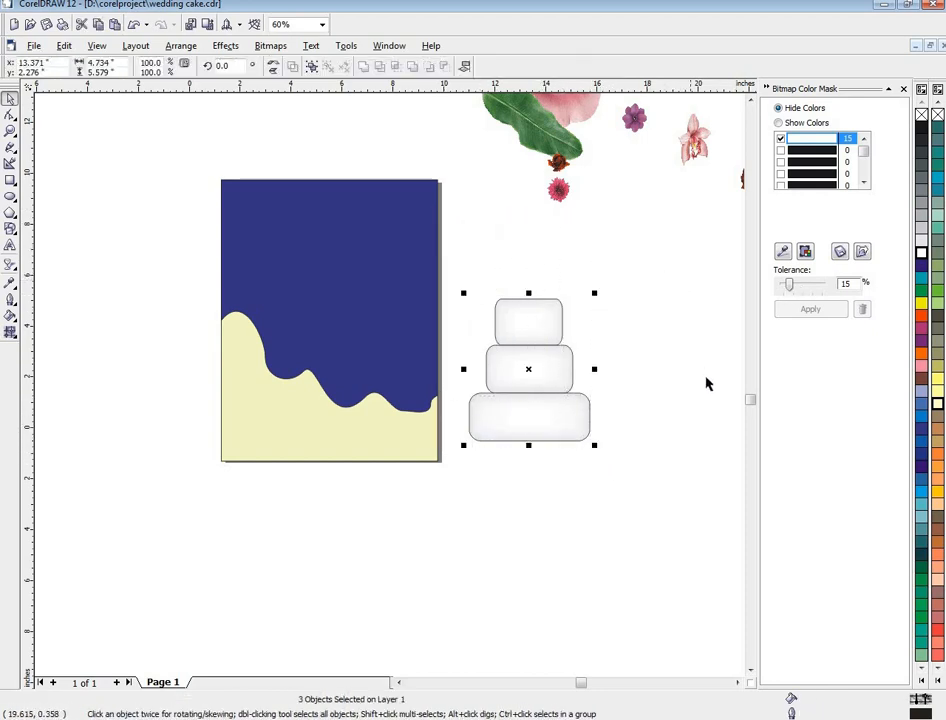
pyautogui.rightClick(944, 128)
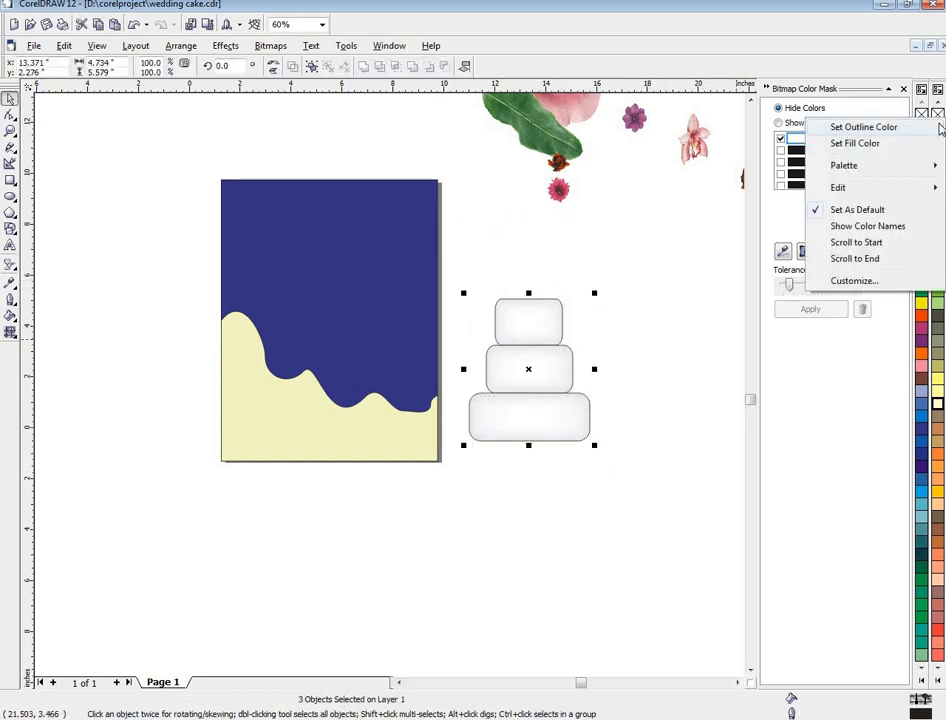
pyautogui.click(710, 179)
pyautogui.moveTo(471, 263); pyautogui.dragTo(605, 477)
pyautogui.moveTo(462, 264); pyautogui.dragTo(607, 468)
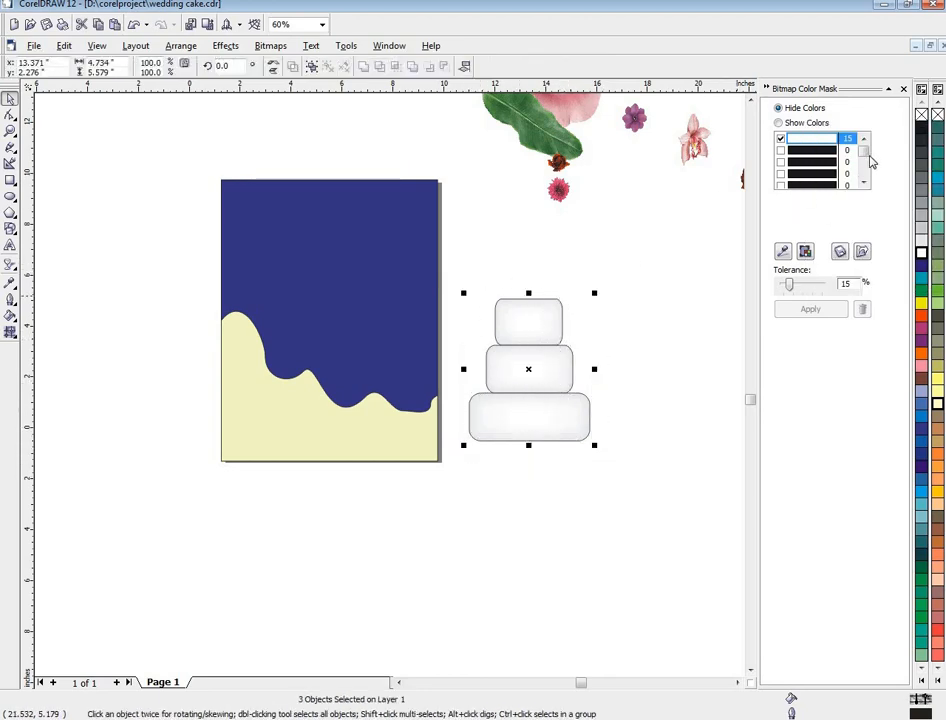
pyautogui.rightClick(938, 115)
pyautogui.moveTo(551, 345); pyautogui.dragTo(599, 359)
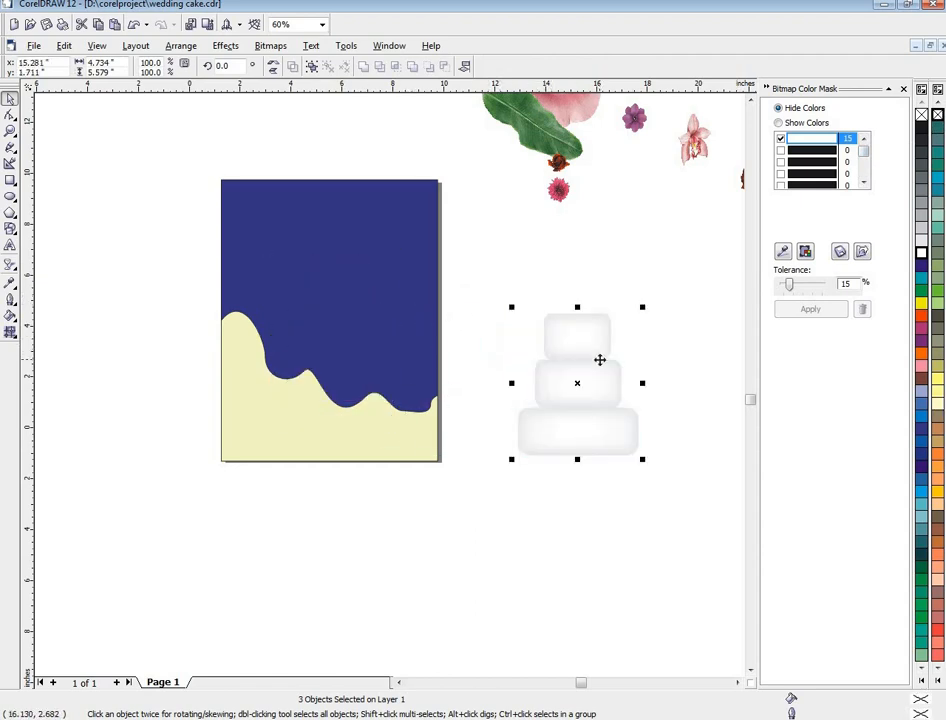
# - Draw a small ellipse about 0.61 by 0.52 inches in the empty area between the banner and the cake
pyautogui.scroll(1, 599, 359)
pyautogui.scroll(-1, 602, 359)
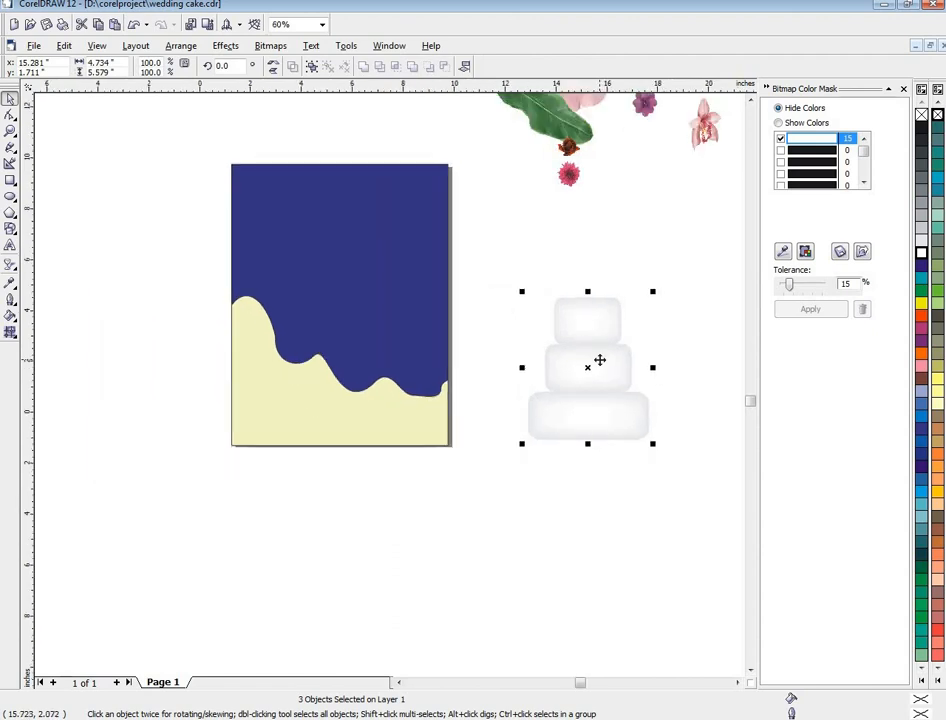
pyautogui.scroll(1, 589, 361)
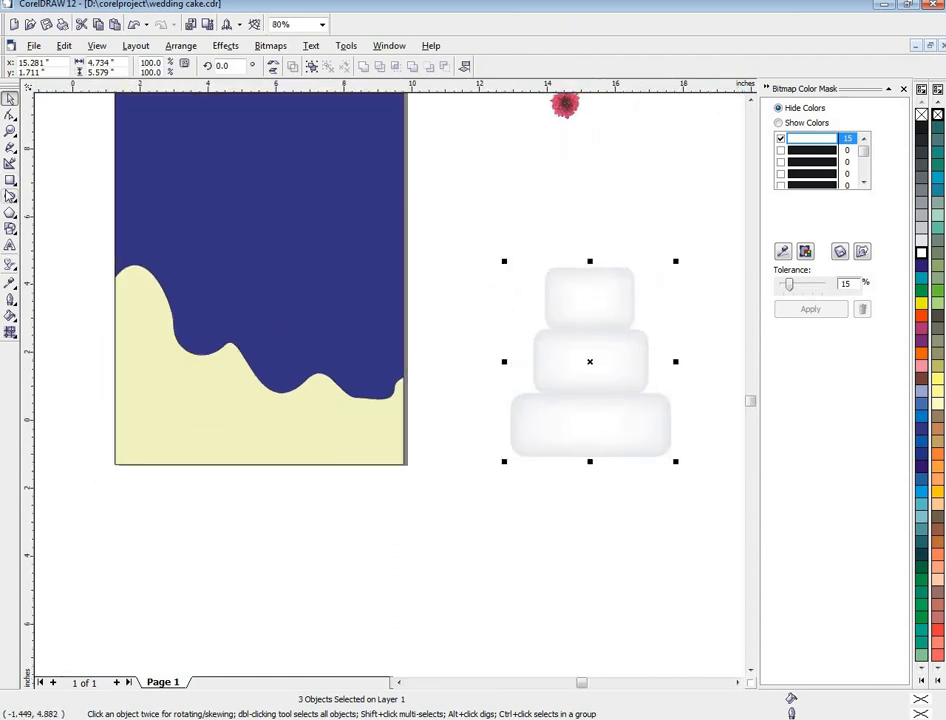
pyautogui.click(10, 196)
pyautogui.moveTo(471, 233); pyautogui.dragTo(461, 220)
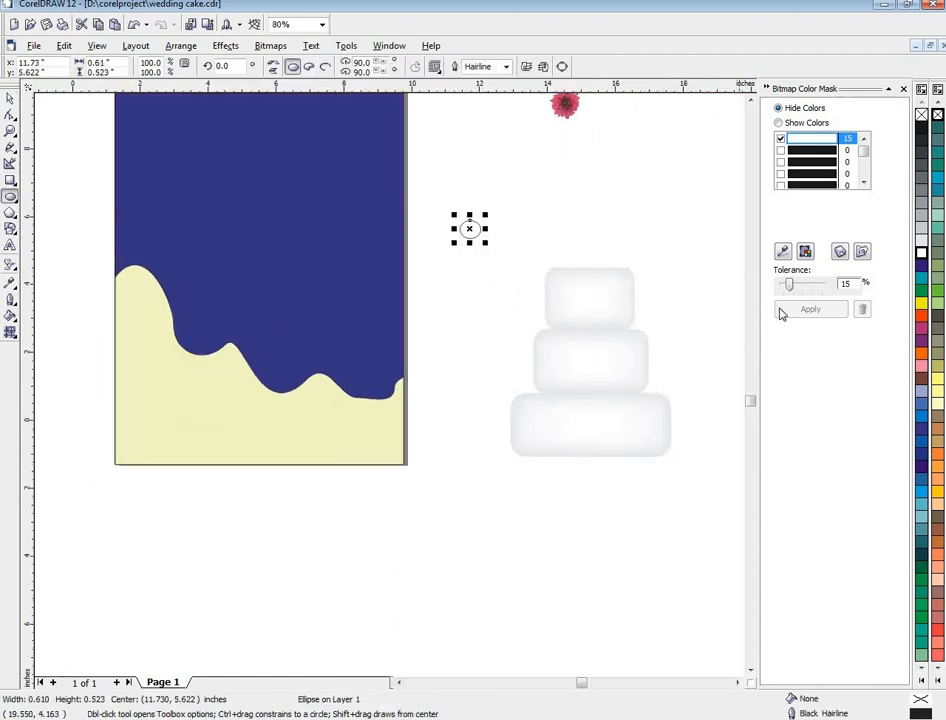
# - Apply a 3 by 3 mesh fill to the small ellipse and color all of its nodes light orange
pyautogui.click(10, 332)
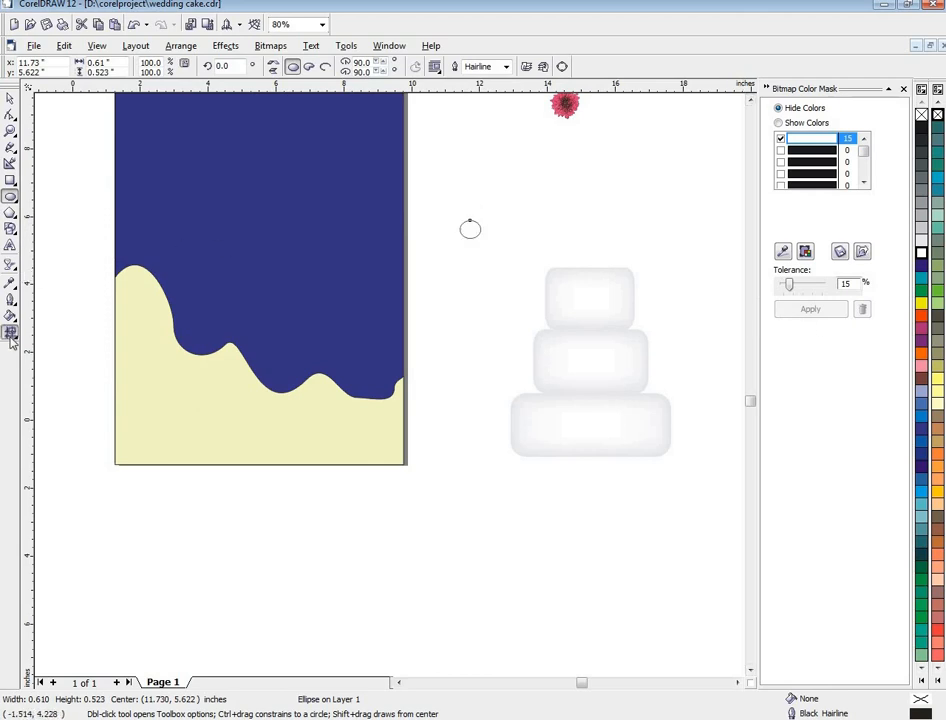
pyautogui.scroll(1, 467, 264)
pyautogui.scroll(3, 467, 264)
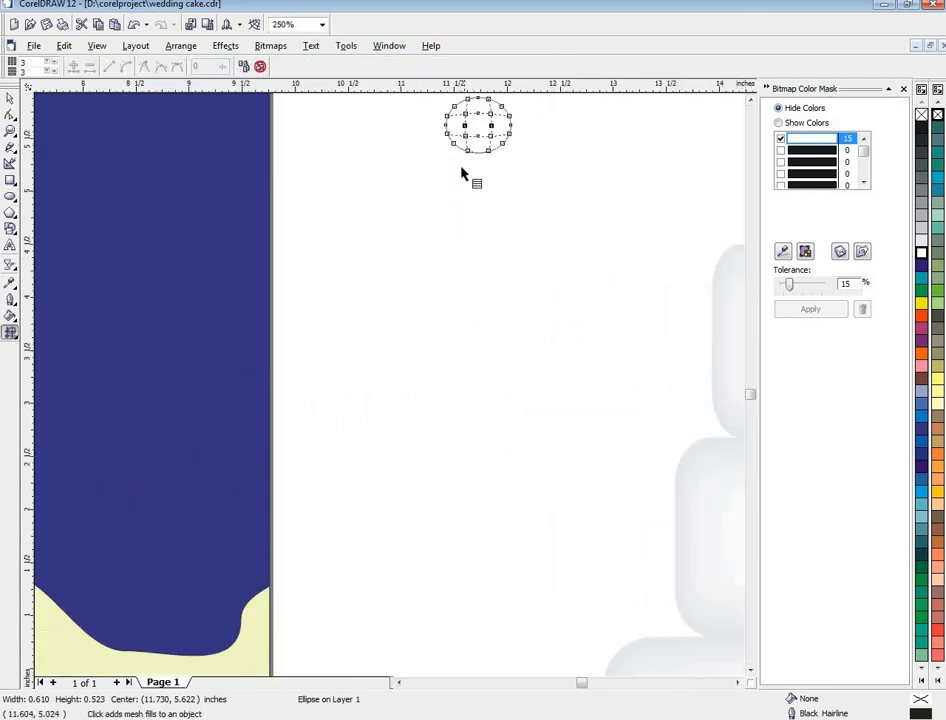
pyautogui.click(750, 100)
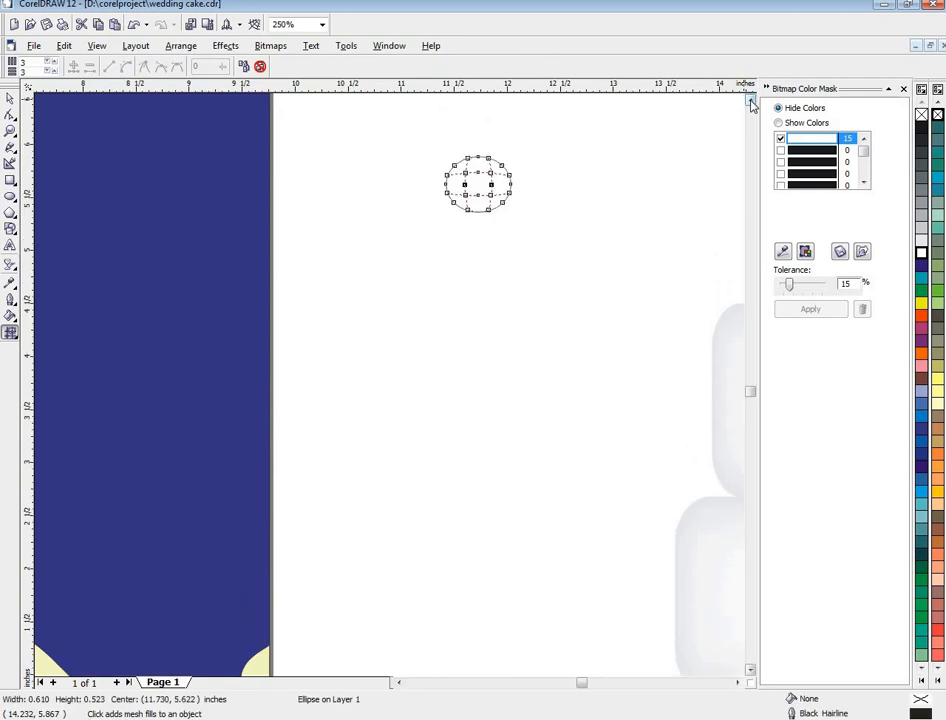
pyautogui.click(751, 101)
pyautogui.moveTo(411, 196); pyautogui.dragTo(574, 306)
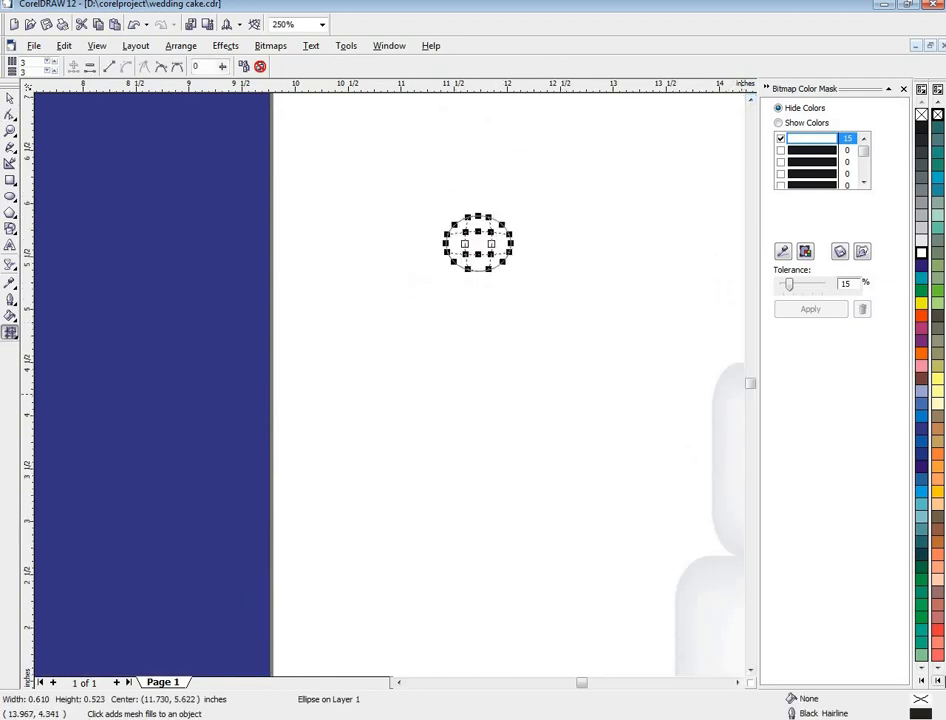
pyautogui.click(937, 418)
pyautogui.click(937, 452)
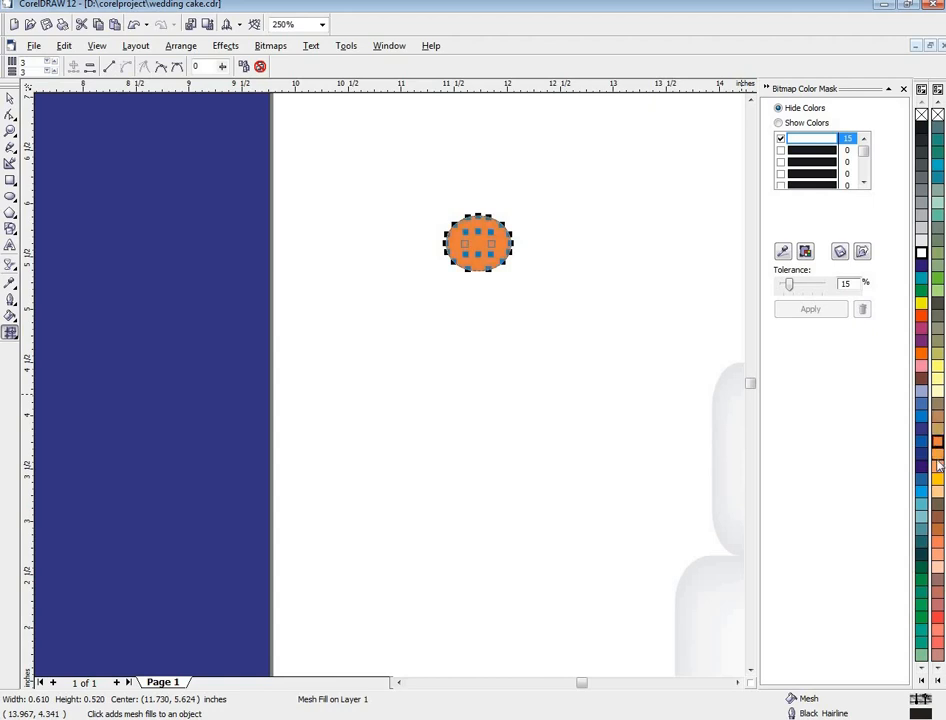
# - Color the ellipse's inner mesh nodes pale yellow and remove its outline
pyautogui.click(456, 228)
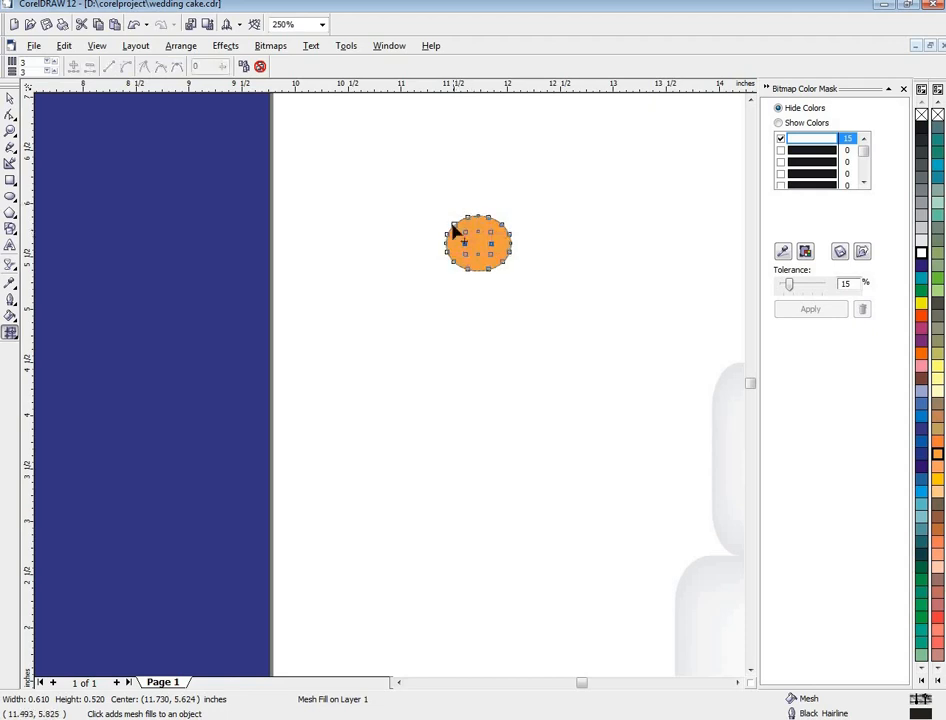
pyautogui.moveTo(462, 230); pyautogui.dragTo(510, 272)
pyautogui.click(922, 240)
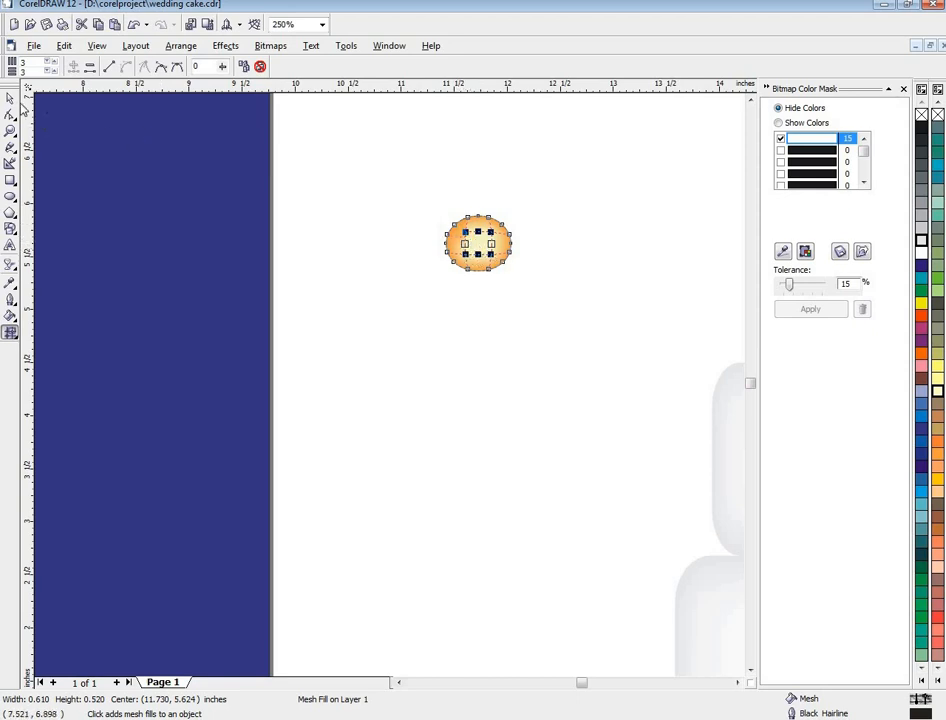
pyautogui.click(10, 97)
pyautogui.scroll(-2, 589, 267)
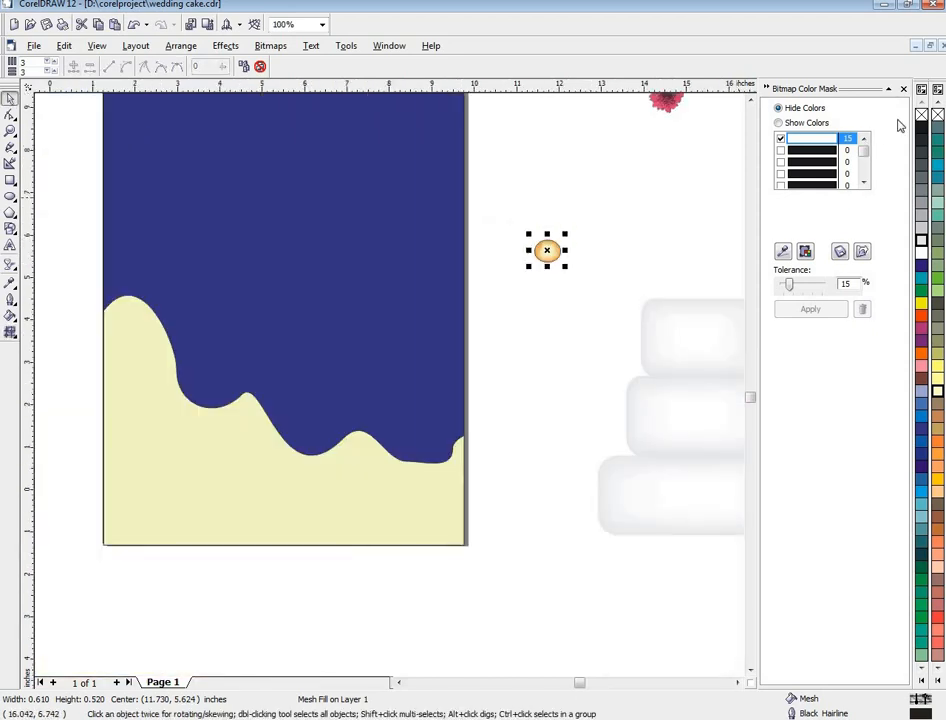
pyautogui.rightClick(938, 116)
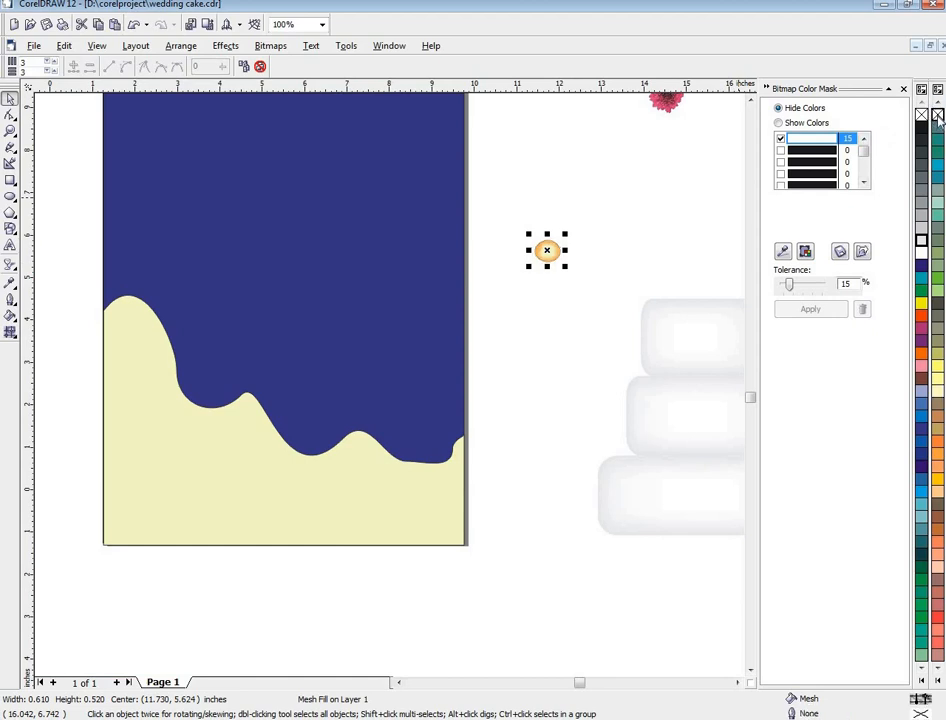
# - Move the orange bead to the start of the seam between the top and middle tiers and place a duplicate beside it
pyautogui.hscroll(5, 733, 686)
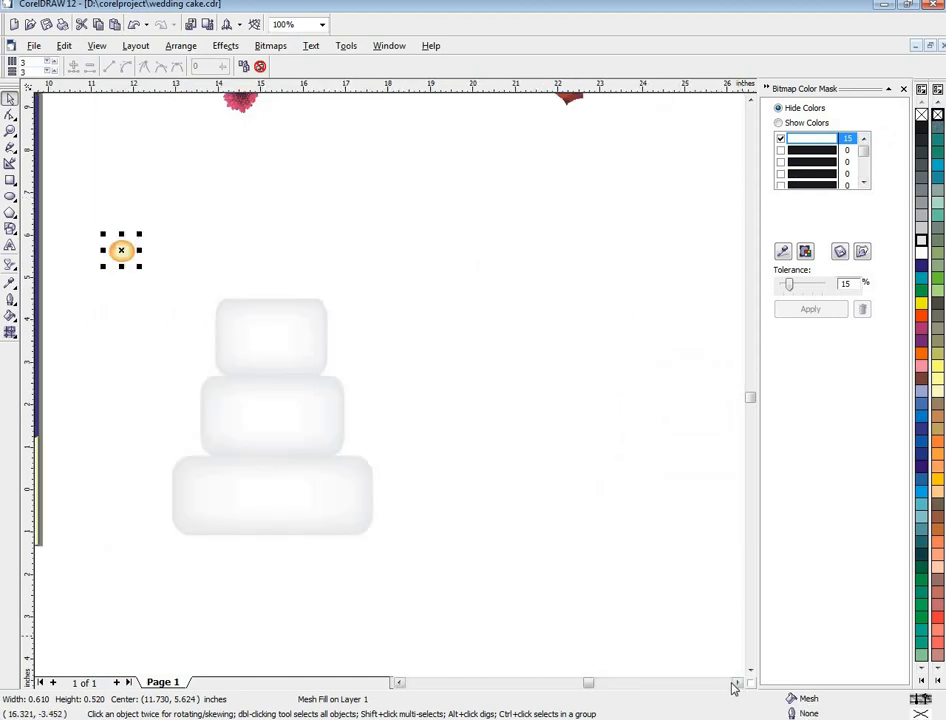
pyautogui.hscroll(-5, 403, 684)
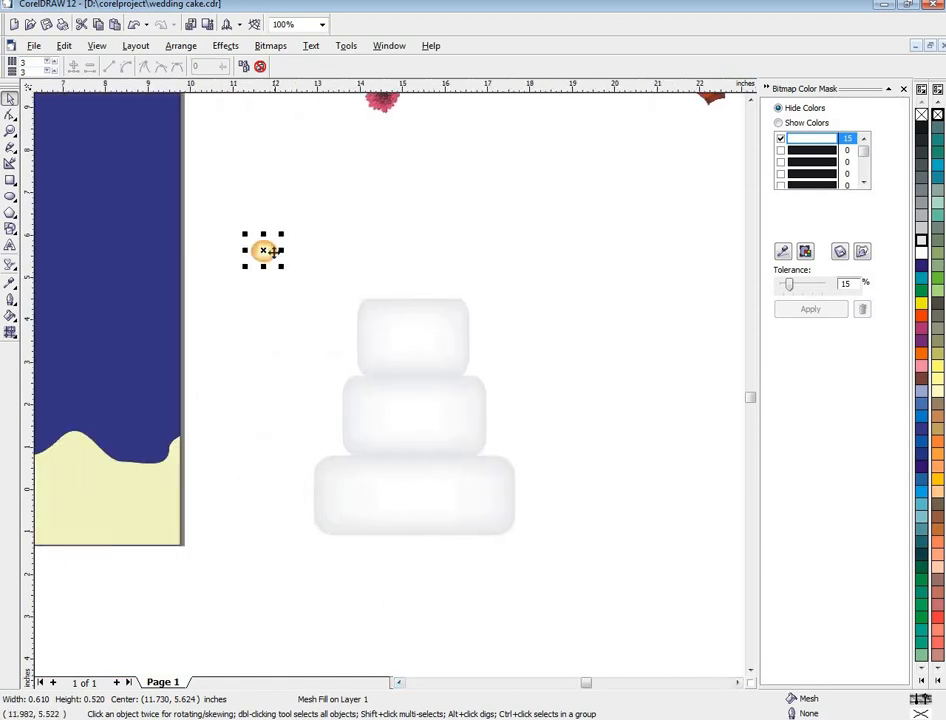
pyautogui.moveTo(266, 250); pyautogui.dragTo(393, 376)
pyautogui.press('Down')
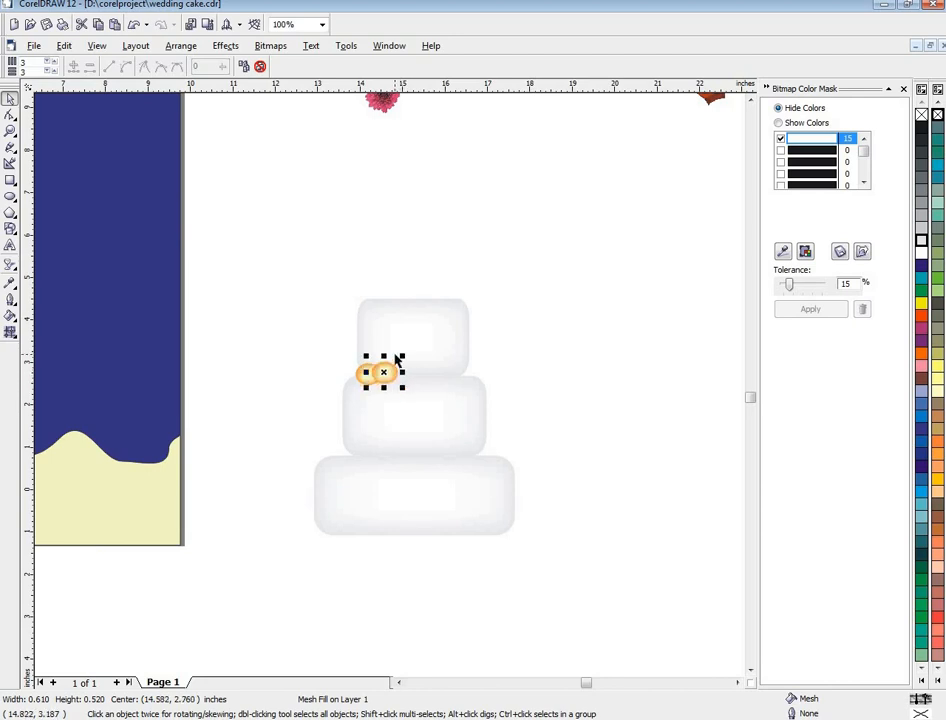
pyautogui.press('Right')
pyautogui.press('Right')
pyautogui.press('Down')
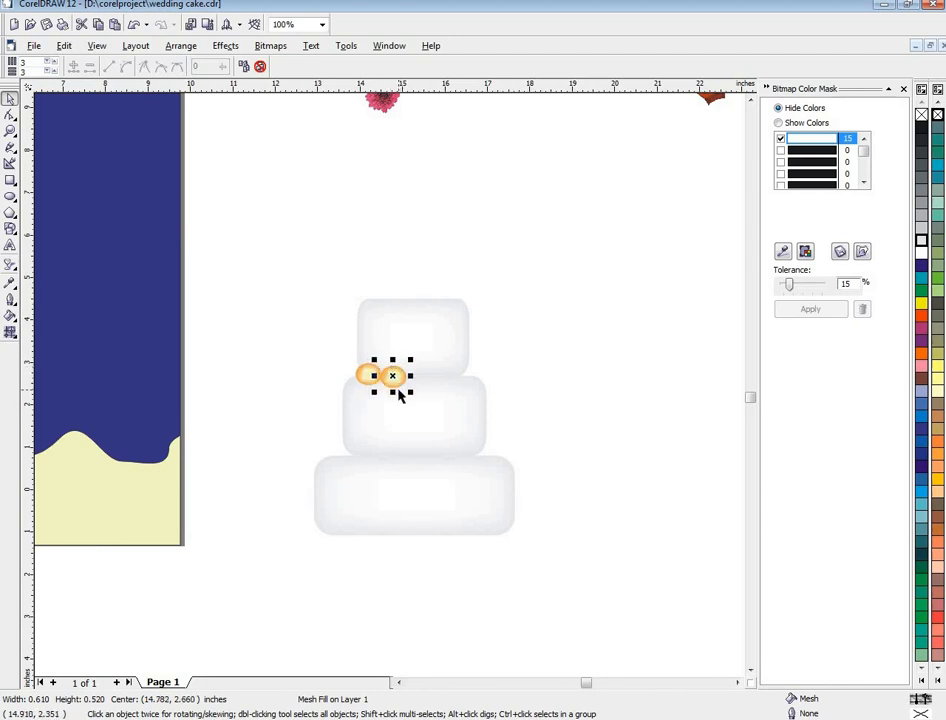
# - Shrink the first bead to about 0.36 by 0.30 inches and delete its smaller duplicate
pyautogui.click(369, 384)
pyautogui.moveTo(388, 390)
pyautogui.mouseDown()
pyautogui.moveTo(367, 388)
pyautogui.moveTo(363, 376)
pyautogui.moveTo(386, 376)
pyautogui.moveTo(393, 389)
pyautogui.moveTo(374, 374)
pyautogui.mouseUp()
pyautogui.click(393, 380)
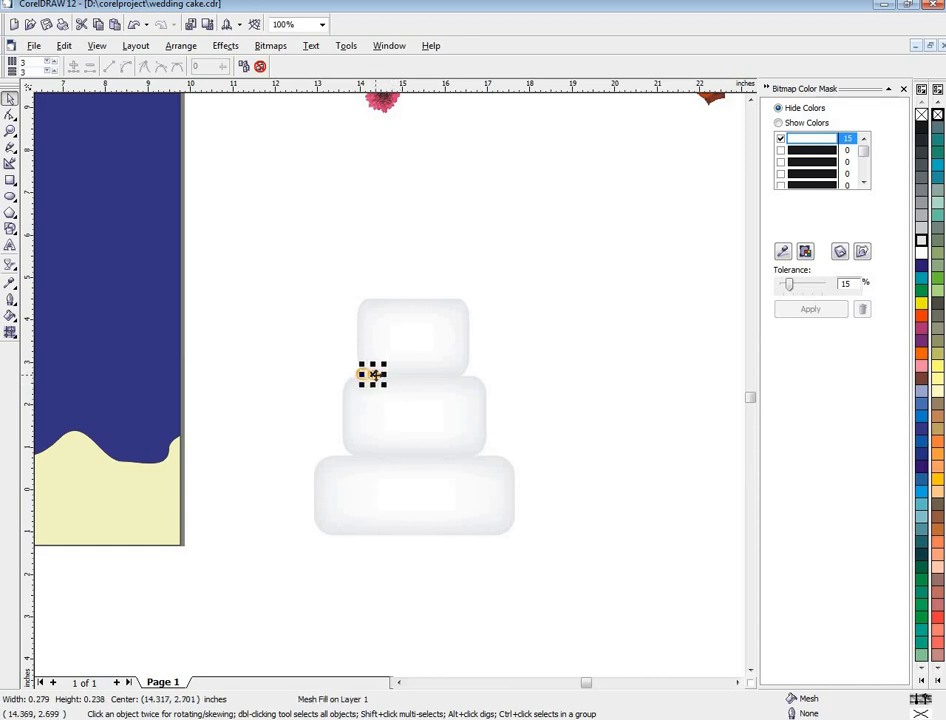
pyautogui.scroll(4, 374, 383)
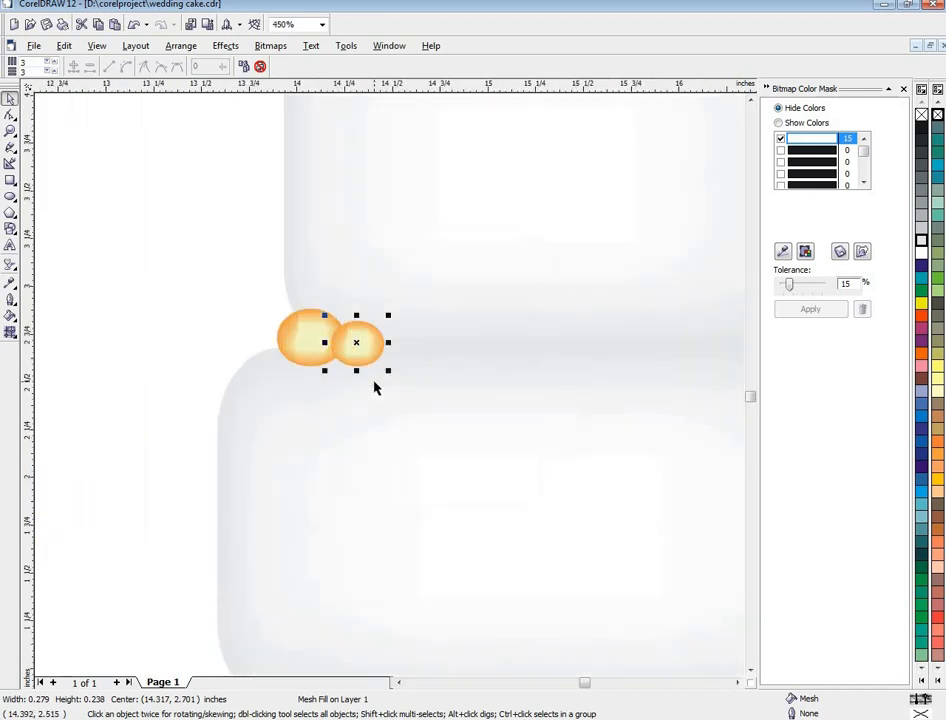
pyautogui.moveTo(369, 359); pyautogui.dragTo(381, 355)
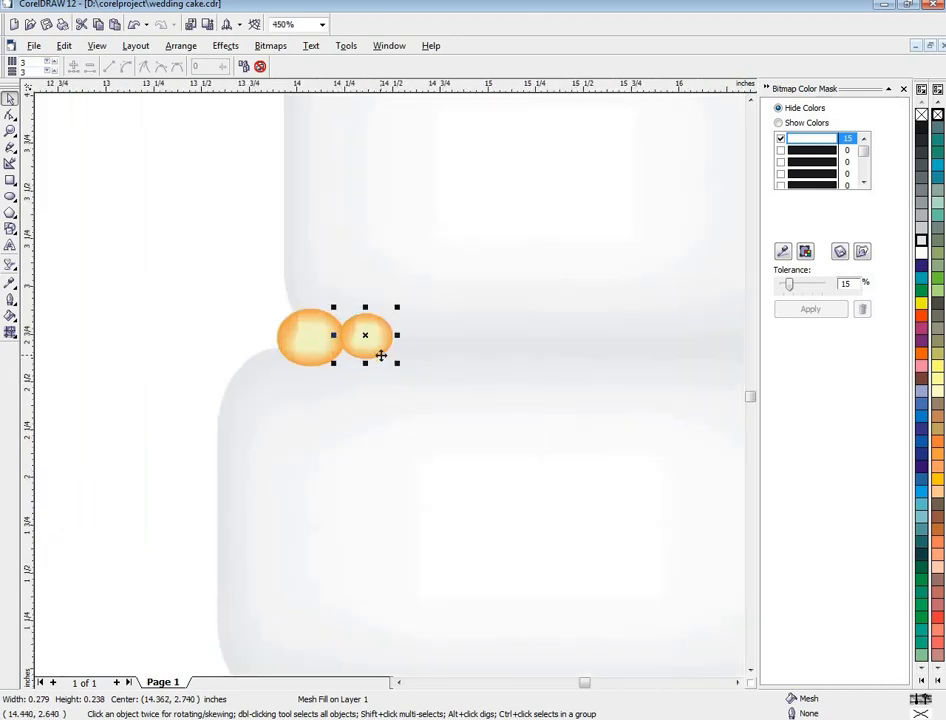
pyautogui.press('Delete')
pyautogui.scroll(-3, 381, 356)
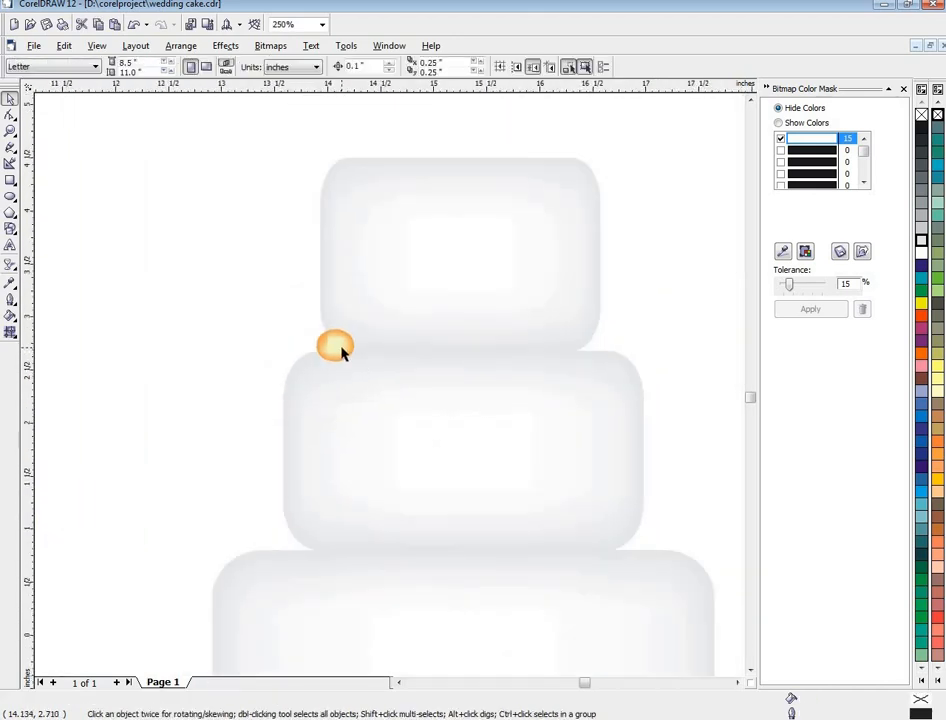
# - Place two more copies of the bead along the seam under the top tier, each slightly overlapping the previous one
pyautogui.click(340, 348)
pyautogui.moveTo(340, 348); pyautogui.dragTo(396, 347)
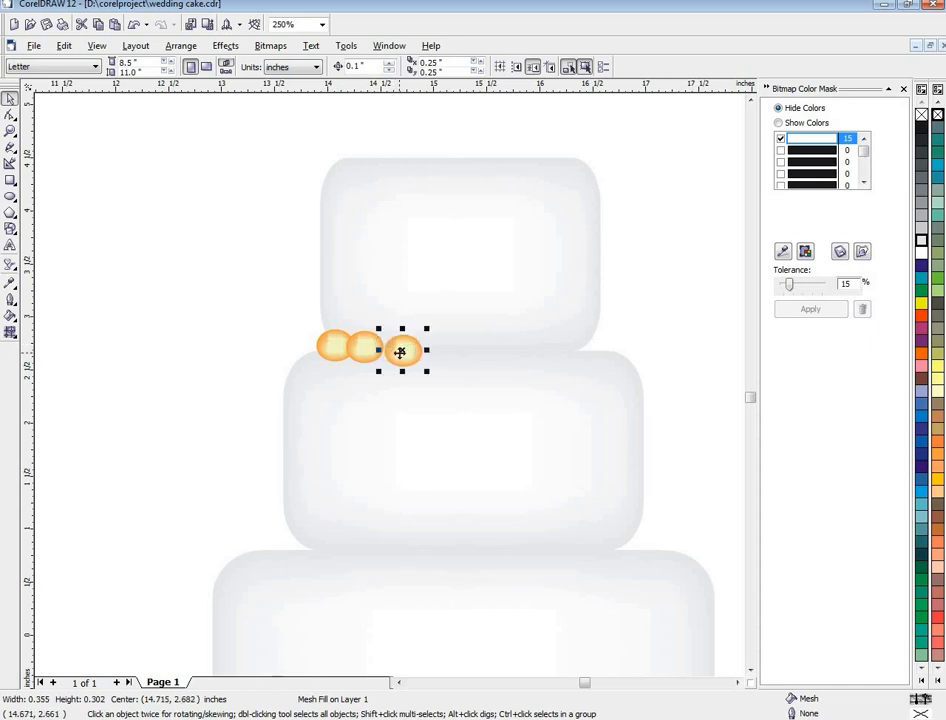
pyautogui.press('Left')
pyautogui.press('Up')
pyautogui.press('Down')
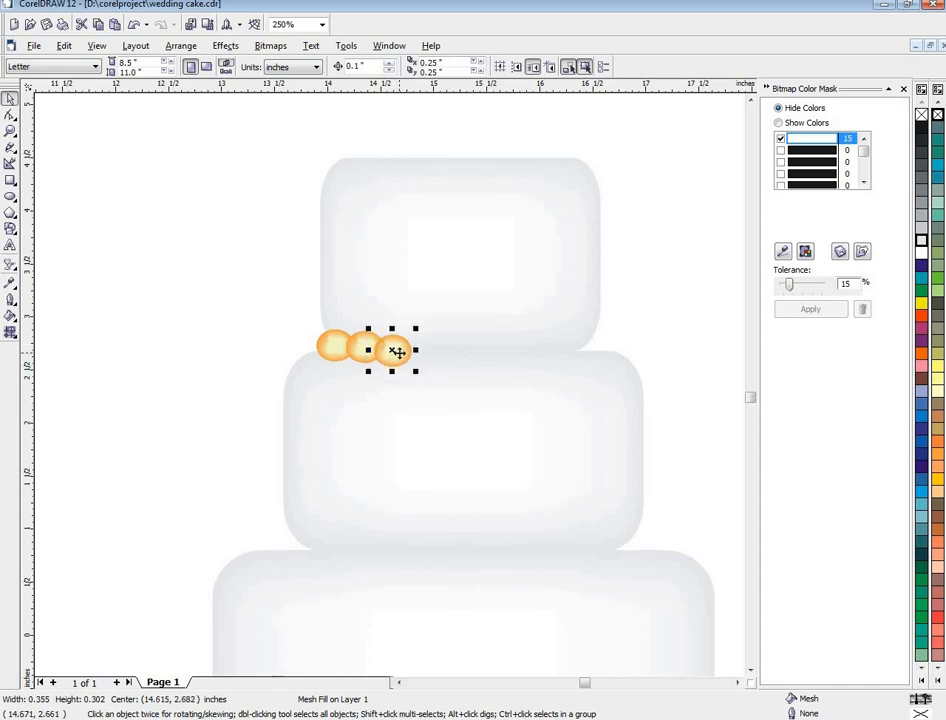
pyautogui.click(398, 352)
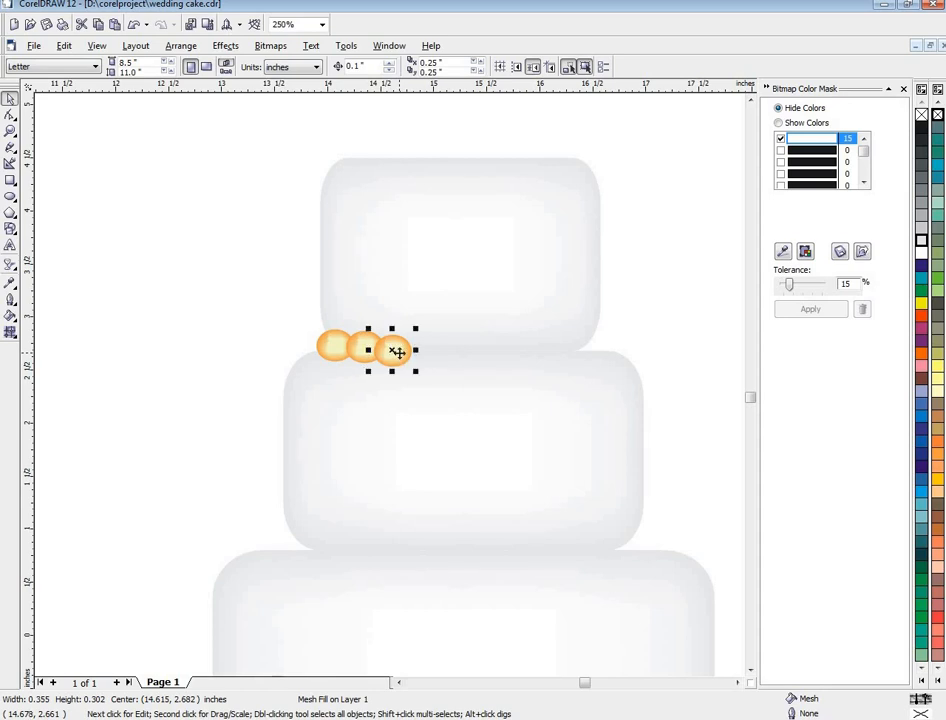
pyautogui.press('m')
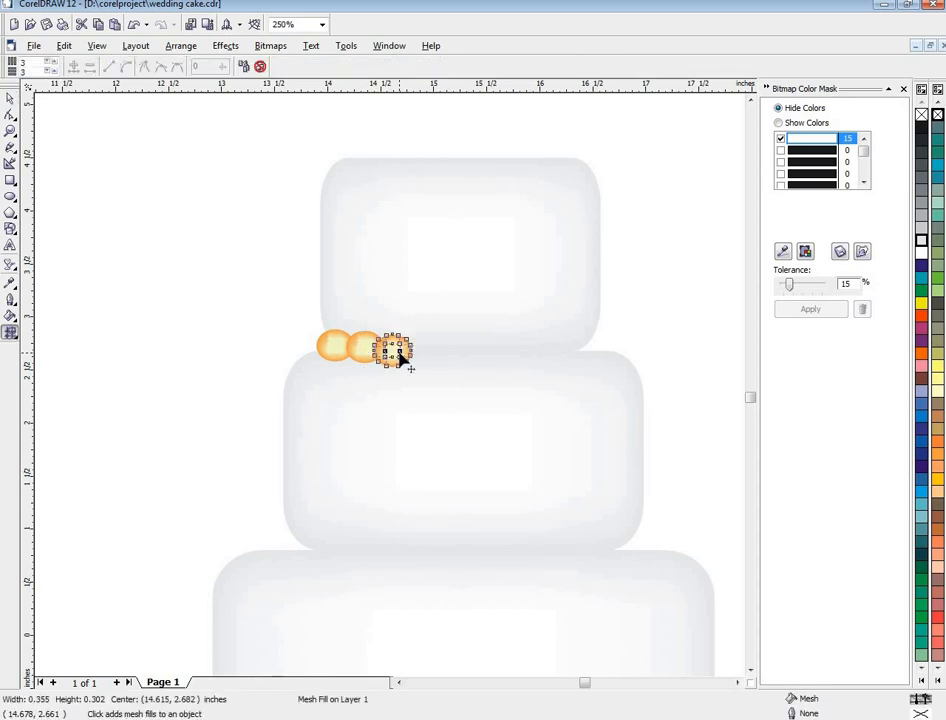
pyautogui.press('space')
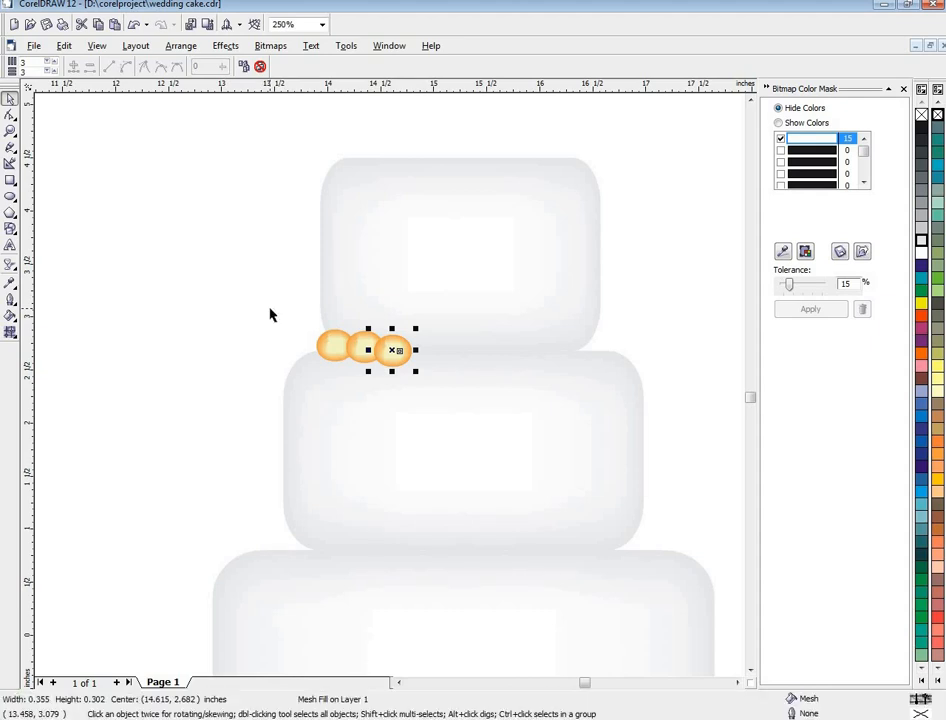
# - Duplicate the third bead and nudge the copy along the seam until it slightly overlaps as the fourth bead
pyautogui.hotkey('ctrl', 'd')
pyautogui.press('Right')
pyautogui.press('Left')
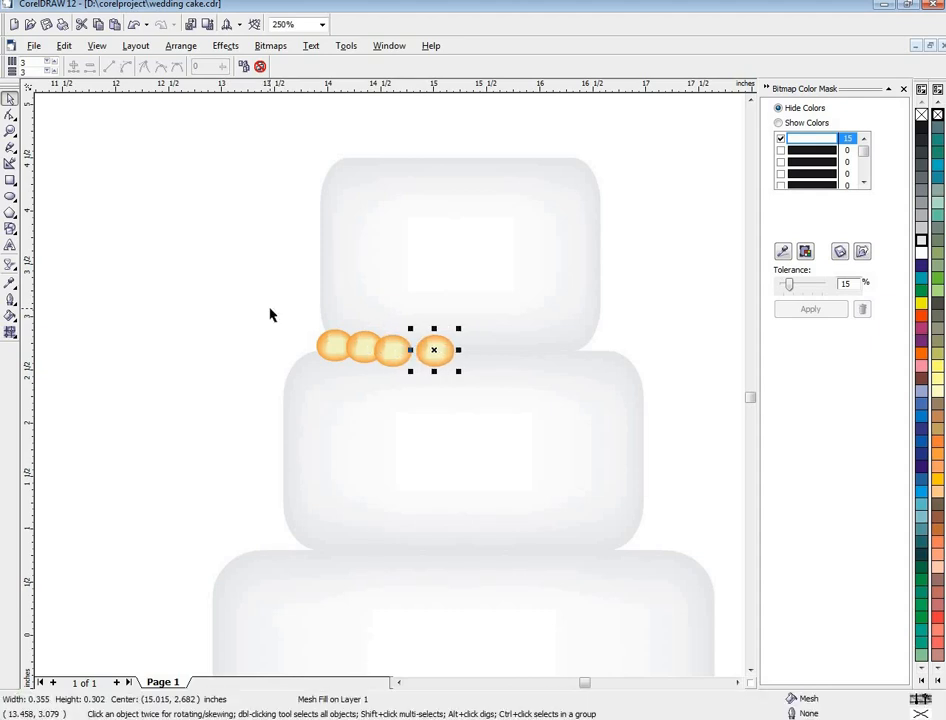
pyautogui.press('Left')
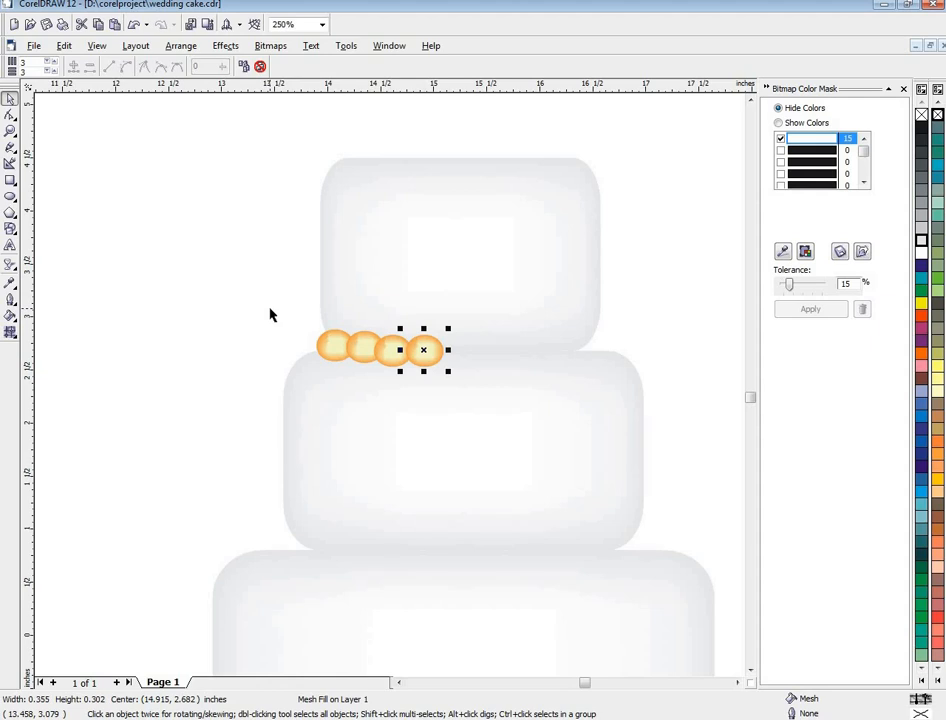
# - Add the fifth and sixth beads along the top seam by duplicating the last bead, spacing each copy 0.3 inches from the previous one
pyautogui.hotkey('ctrl', 'd')
pyautogui.press('Right')
pyautogui.press('Right')
pyautogui.press('Right')
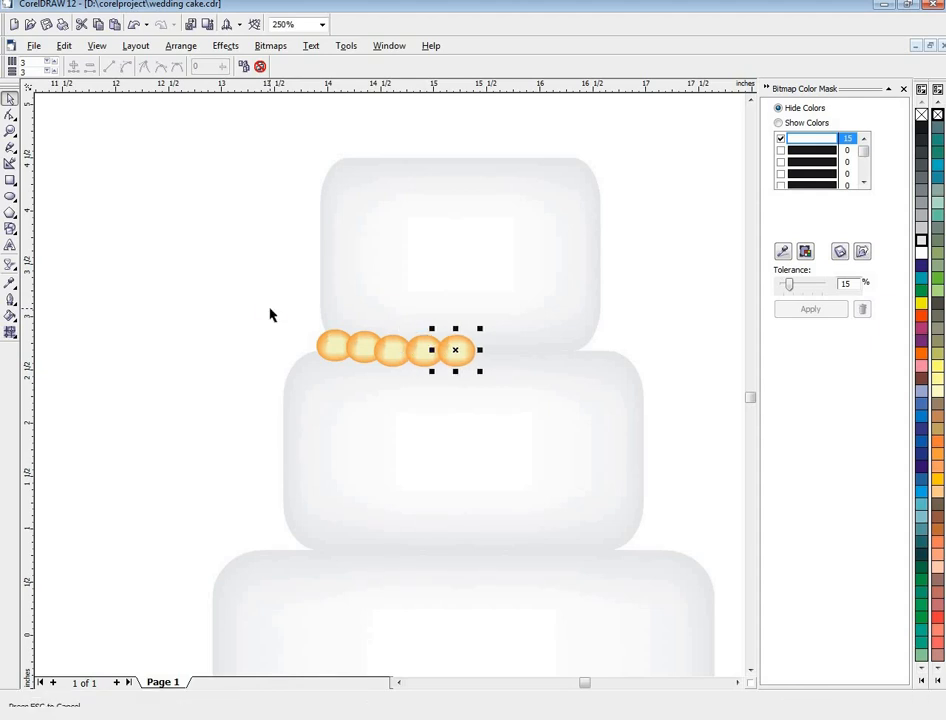
pyautogui.hotkey('ctrl', 'd')
pyautogui.press('Right')
pyautogui.press('Right')
pyautogui.press('Right')
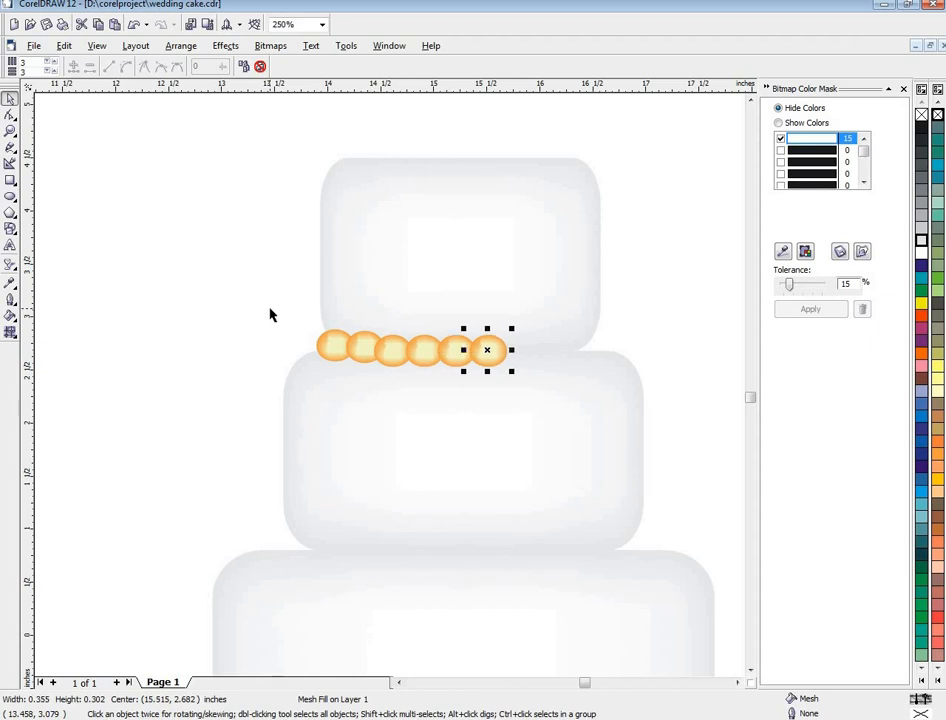
# - Duplicate the sixth bead and nudge the copy along the seam until it slightly overlaps as the seventh bead
pyautogui.hotkey('ctrl', 'd')
pyautogui.press('Right')
pyautogui.press('Right')
pyautogui.press('Right')
pyautogui.press('Right')
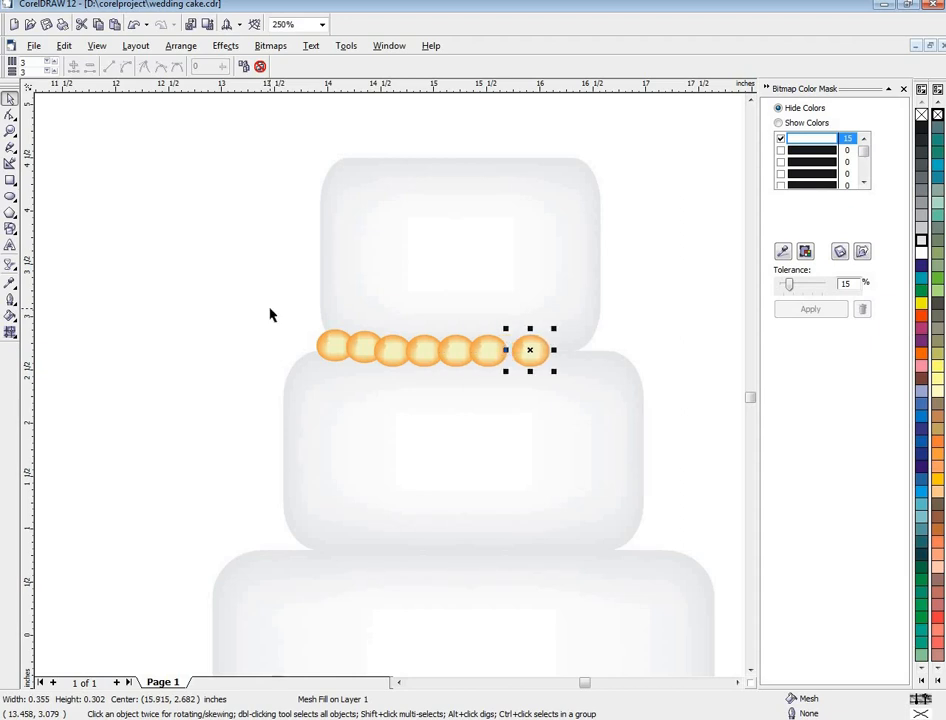
pyautogui.press('Left')
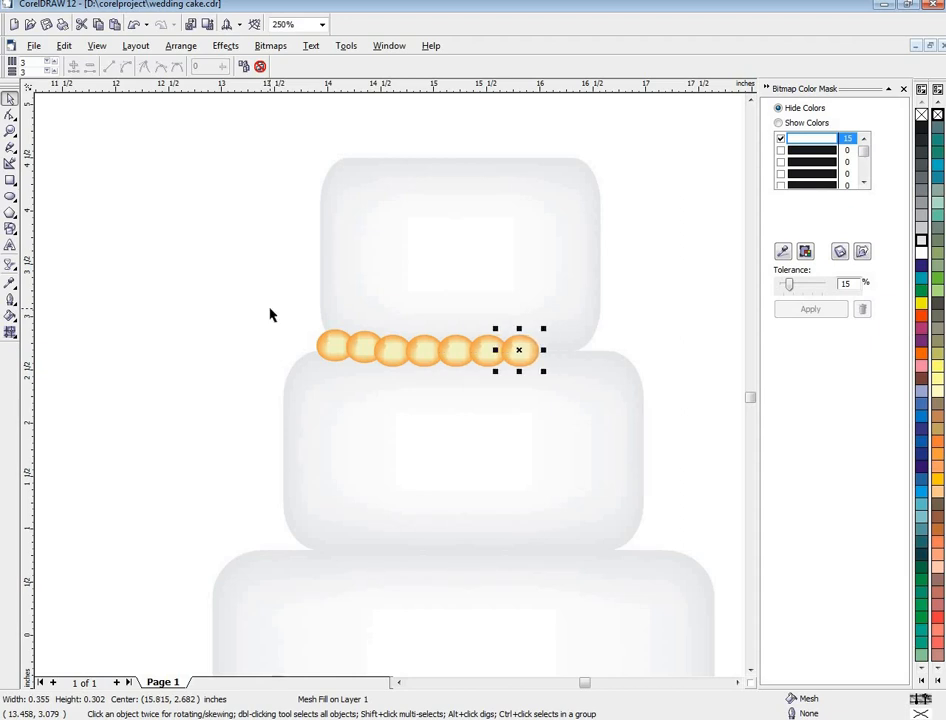
# - Complete the bead row under the top tier with an eighth and ninth bead, each slightly overlapping the previous one
pyautogui.hotkey('ctrl', 'd')
pyautogui.press('Right')
pyautogui.press('Right')
pyautogui.press('Right')
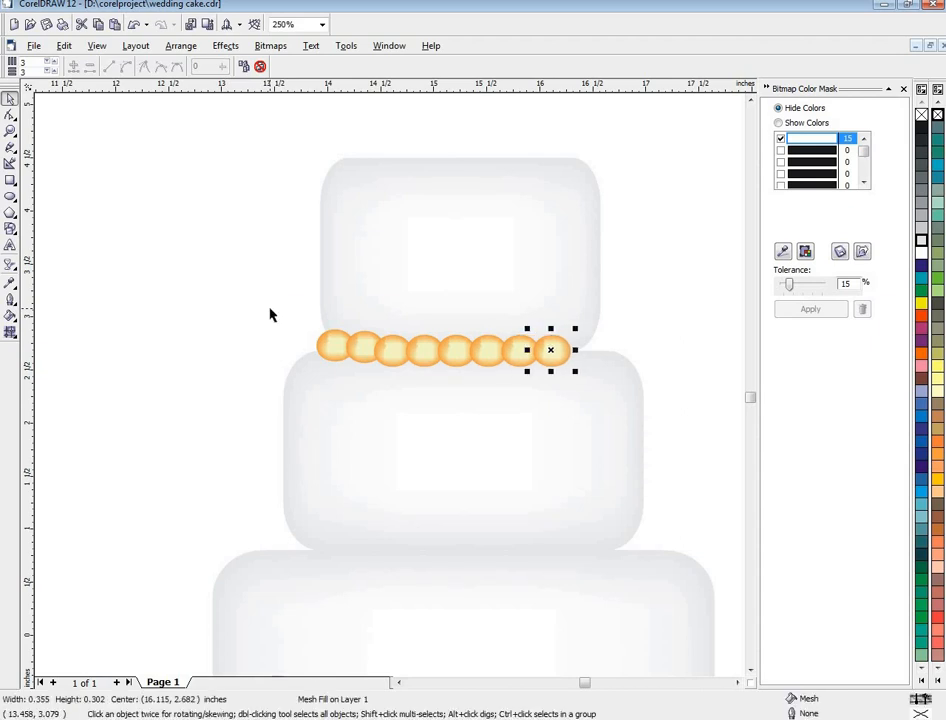
pyautogui.hotkey('ctrl', 'd')
pyautogui.press('Right')
pyautogui.press('Right')
pyautogui.press('Right')
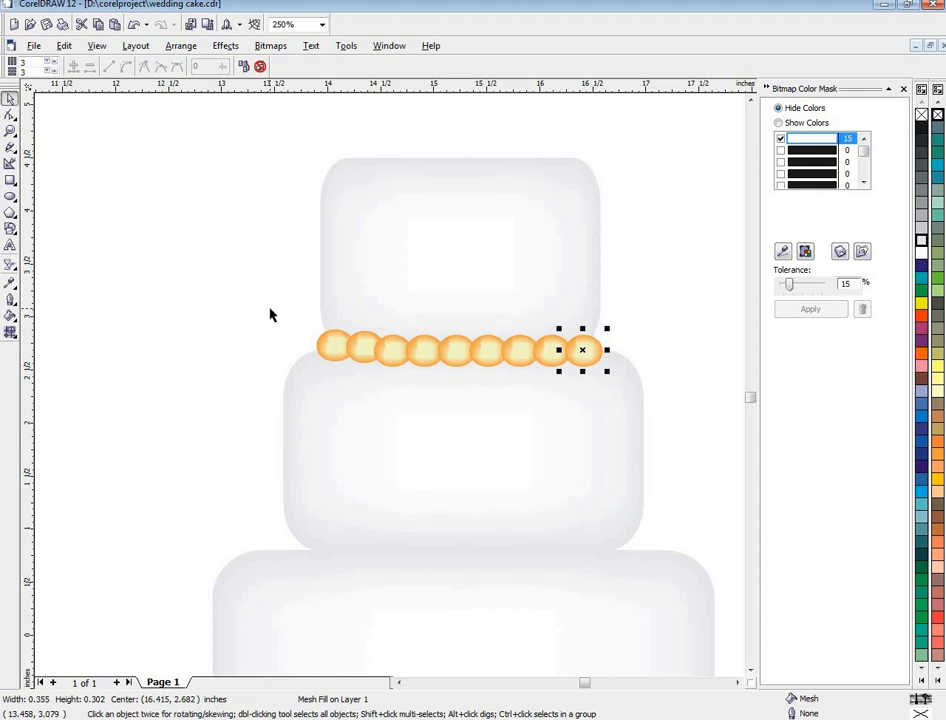
# - Copy the nine-bead row onto the seam between the middle and bottom tiers and widen the copy to about 3.85 inches
pyautogui.scroll(-1, 300, 335)
pyautogui.moveTo(213, 281); pyautogui.dragTo(540, 398)
pyautogui.moveTo(473, 365); pyautogui.dragTo(419, 521)
pyautogui.moveTo(489, 502); pyautogui.dragTo(585, 502)
pyautogui.scroll(-1, 507, 509)
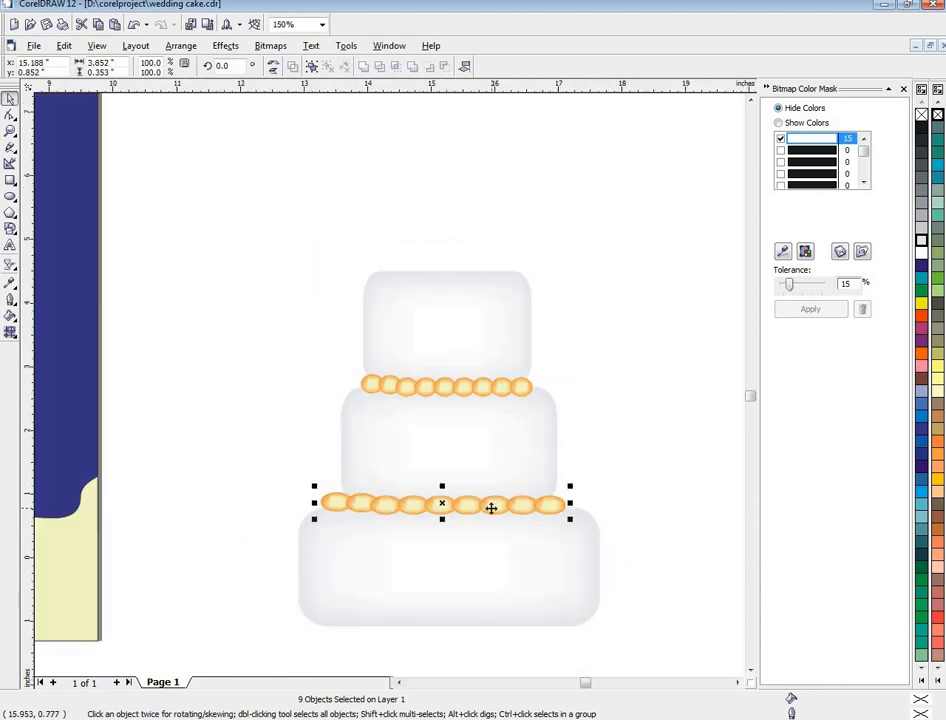
# - Flatten both bead rows to a height of about 0.15 inches
pyautogui.moveTo(442, 487); pyautogui.dragTo(442, 503)
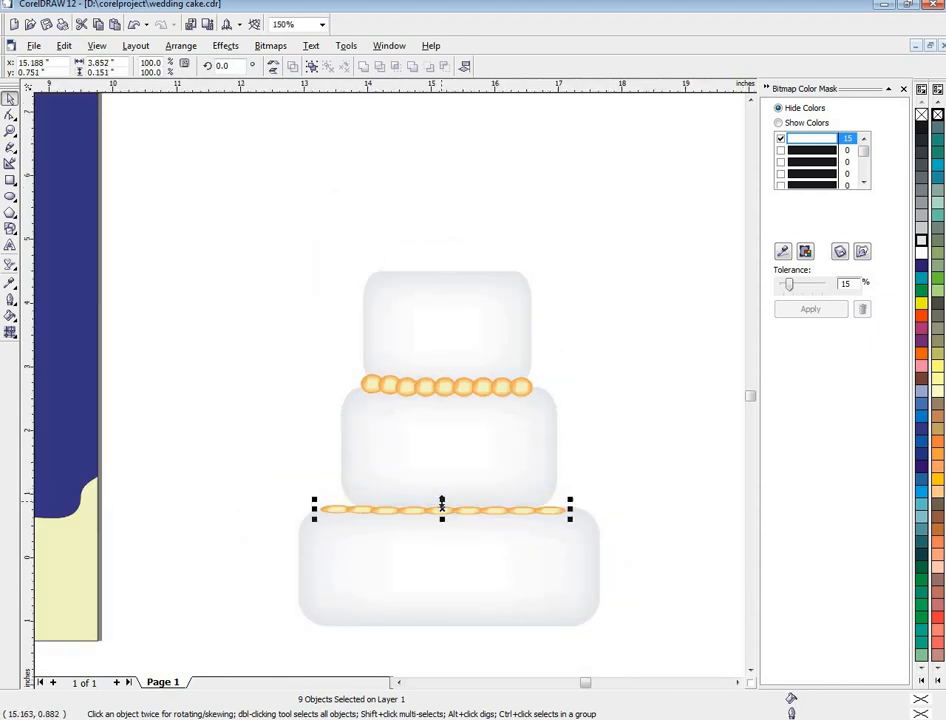
pyautogui.click(437, 391)
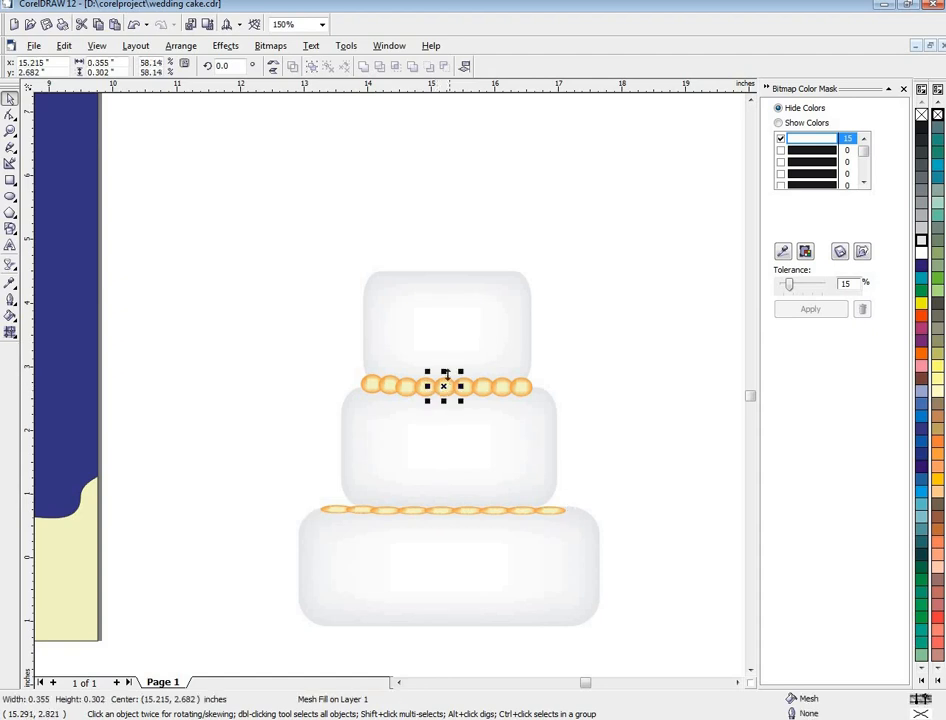
pyautogui.moveTo(321, 353); pyautogui.dragTo(557, 416)
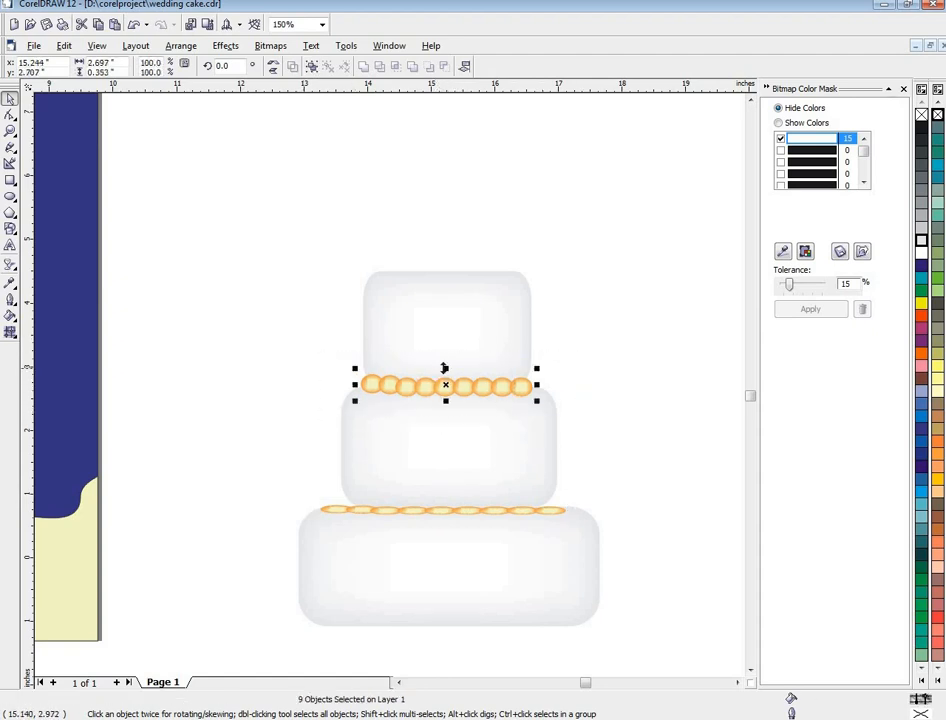
pyautogui.moveTo(445, 369); pyautogui.dragTo(447, 384)
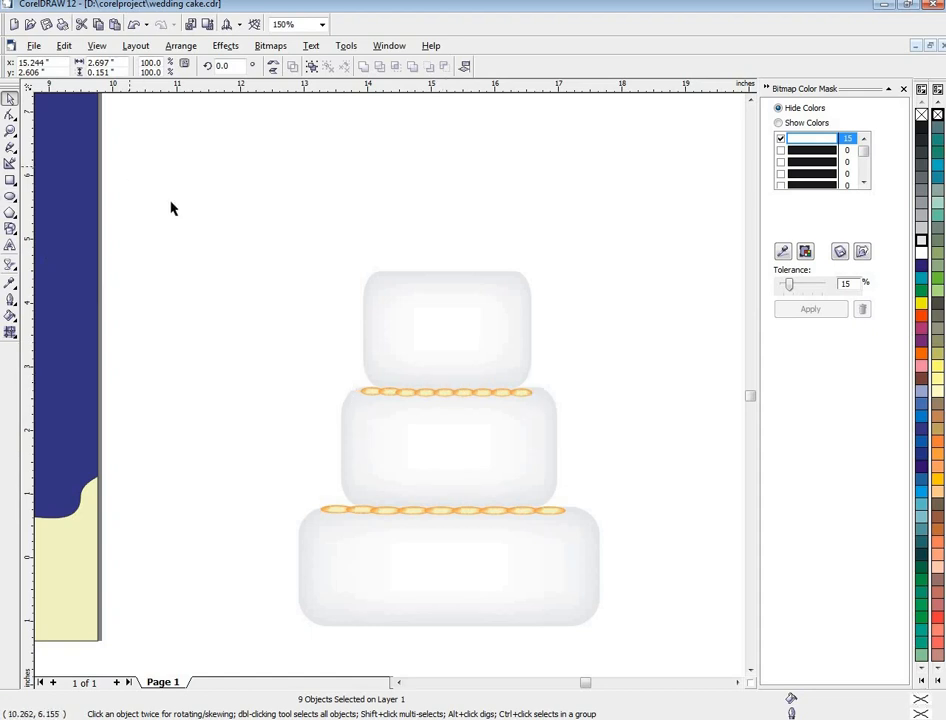
pyautogui.click(323, 352)
# - Move the dark orange rose to the right end of the upper bead row and bring it in front of the cake
pyautogui.scroll(-2, 323, 352)
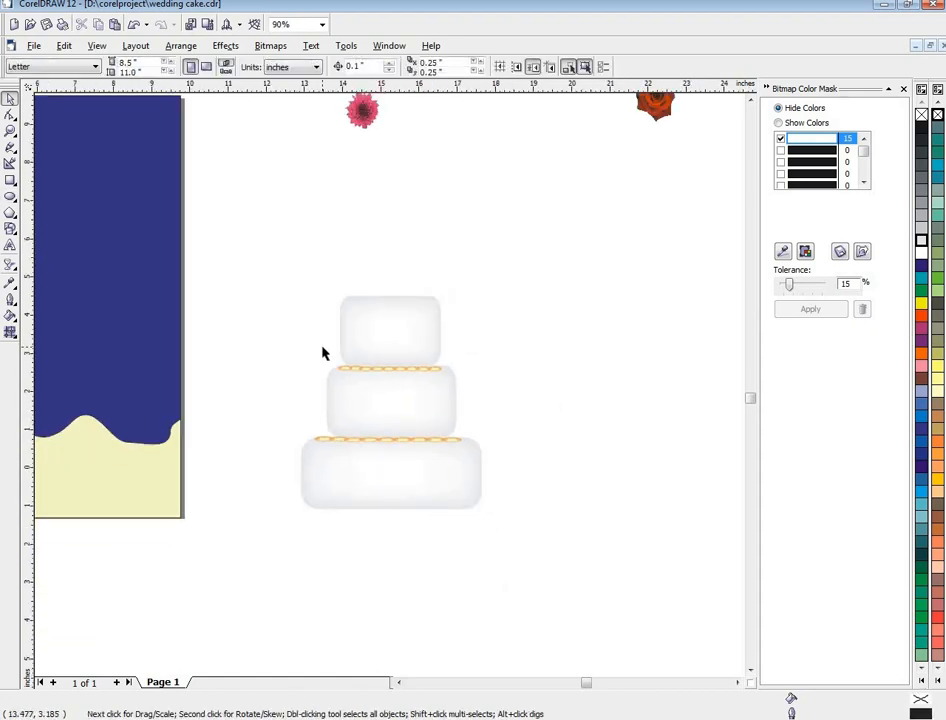
pyautogui.scroll(2, 323, 352)
pyautogui.scroll(-2, 323, 352)
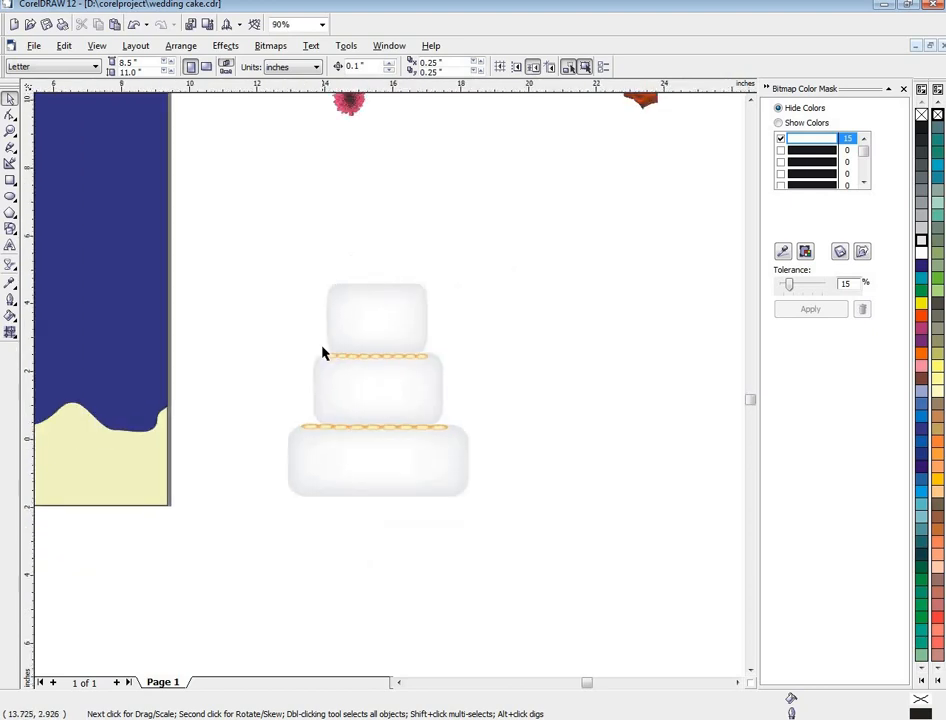
pyautogui.scroll(-1, 323, 352)
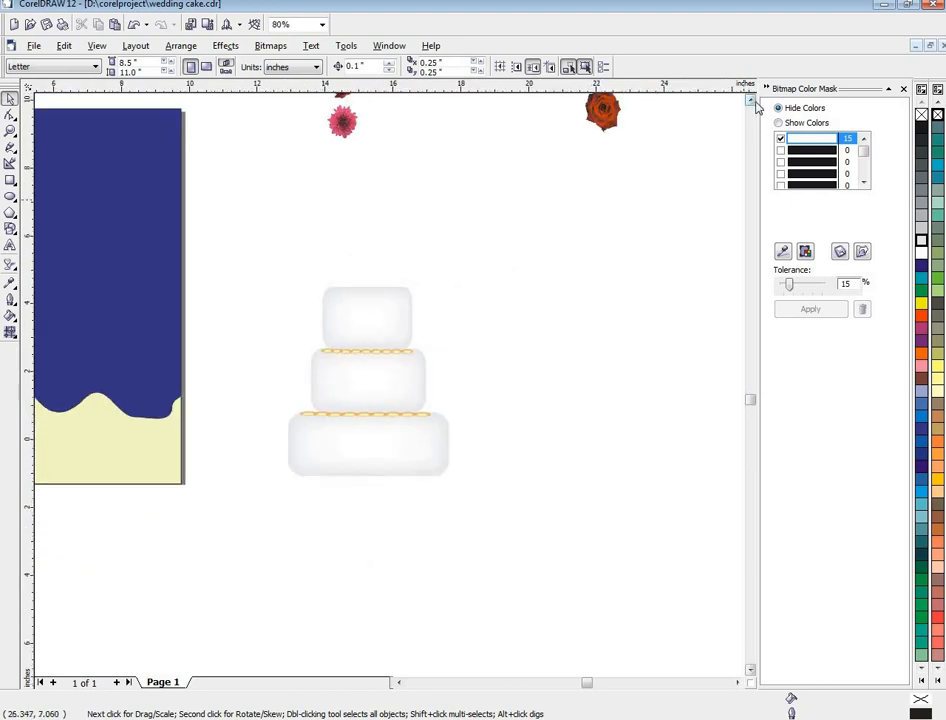
pyautogui.scroll(1, 718, 151)
pyautogui.click(602, 168)
pyautogui.moveTo(602, 168); pyautogui.dragTo(425, 393)
pyautogui.rightClick(425, 393)
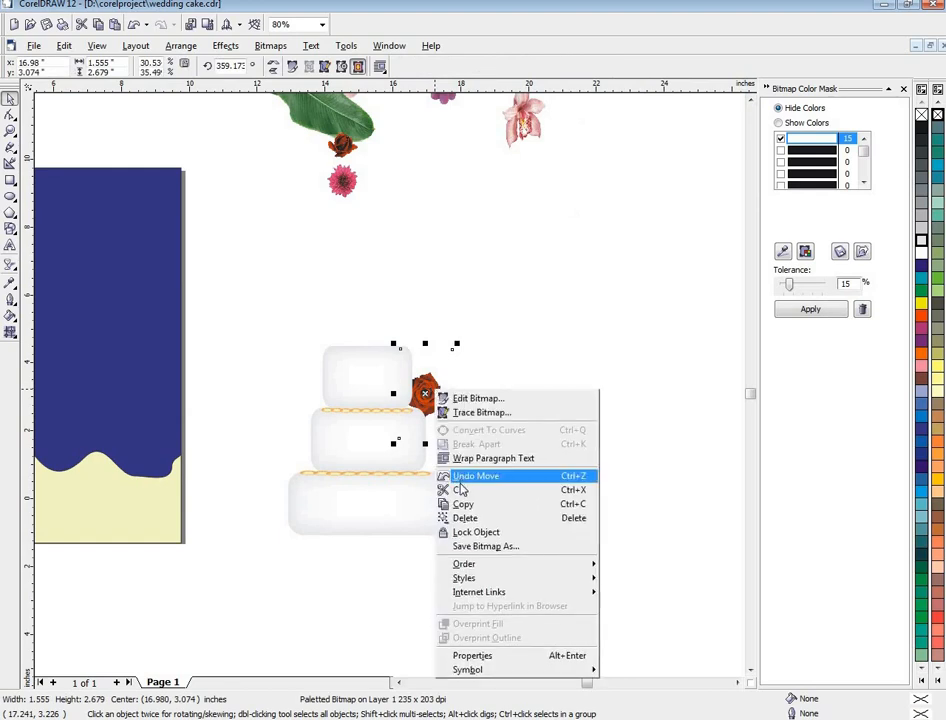
pyautogui.moveTo(590, 564)
pyautogui.click(647, 572)
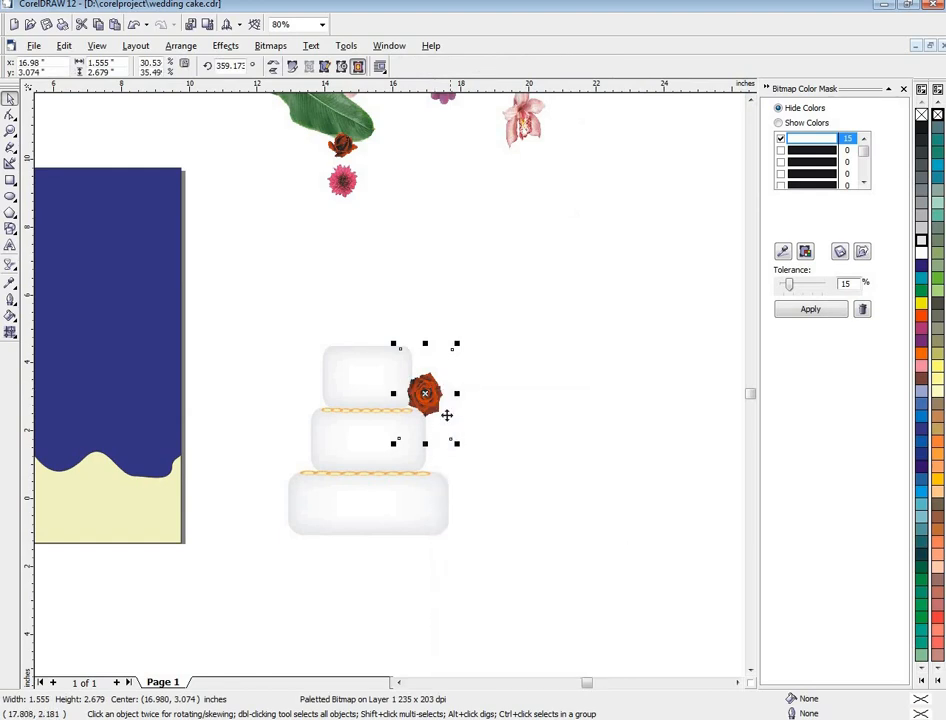
pyautogui.moveTo(445, 404); pyautogui.dragTo(435, 404)
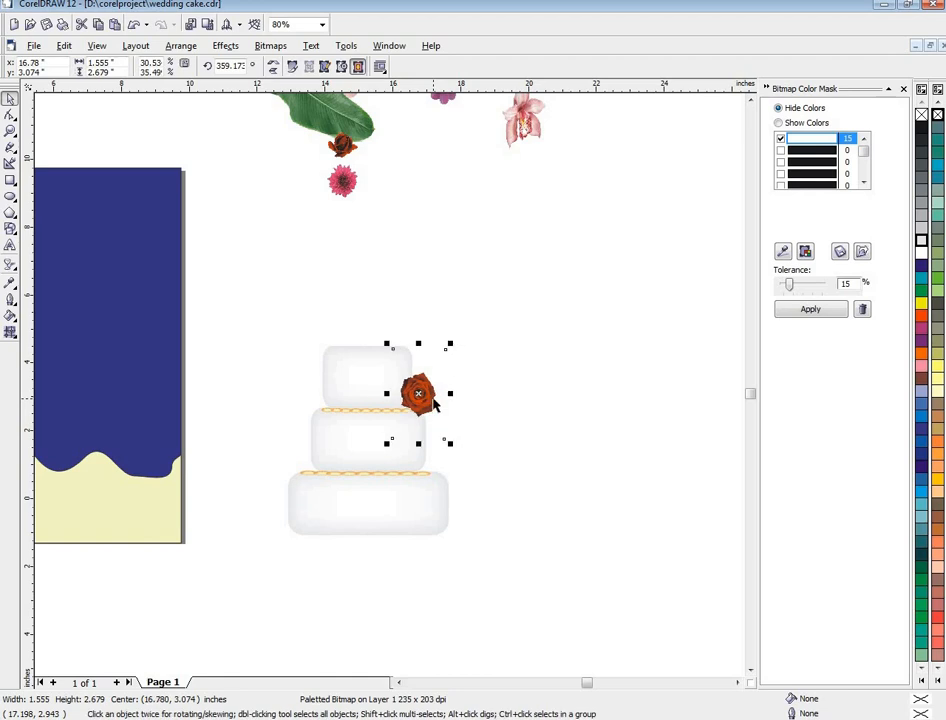
pyautogui.press('Down')
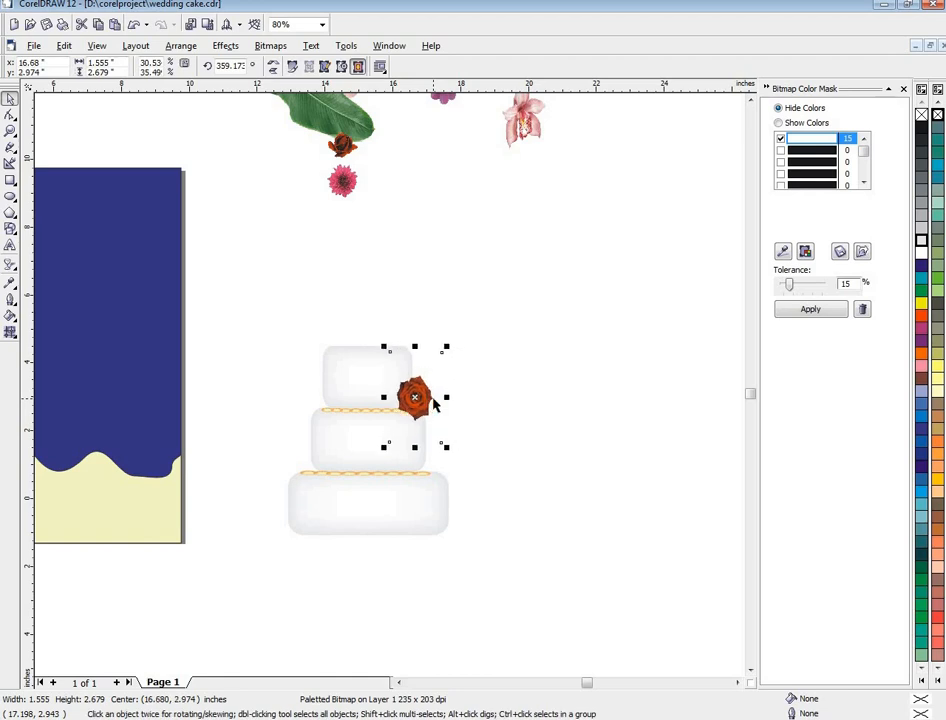
# - Move the pink daisy up beside the small dark rosebud under the green leaf
pyautogui.click(335, 184)
pyautogui.moveTo(335, 184); pyautogui.dragTo(295, 270)
pyautogui.scroll(-1, 420, 252)
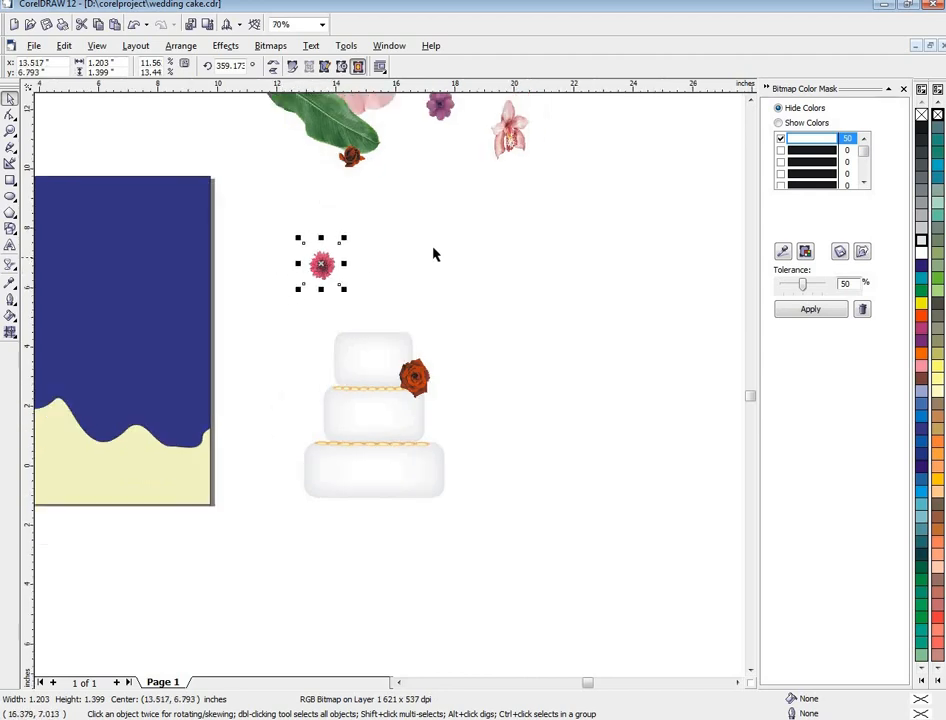
pyautogui.click(751, 102)
pyautogui.click(751, 104)
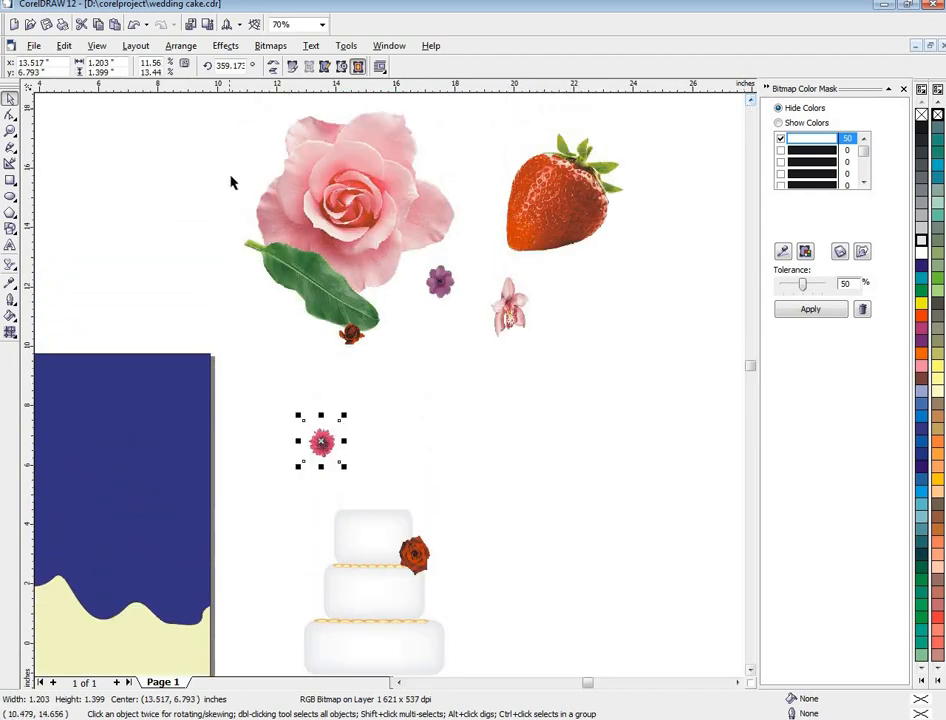
pyautogui.moveTo(339, 419); pyautogui.dragTo(375, 321)
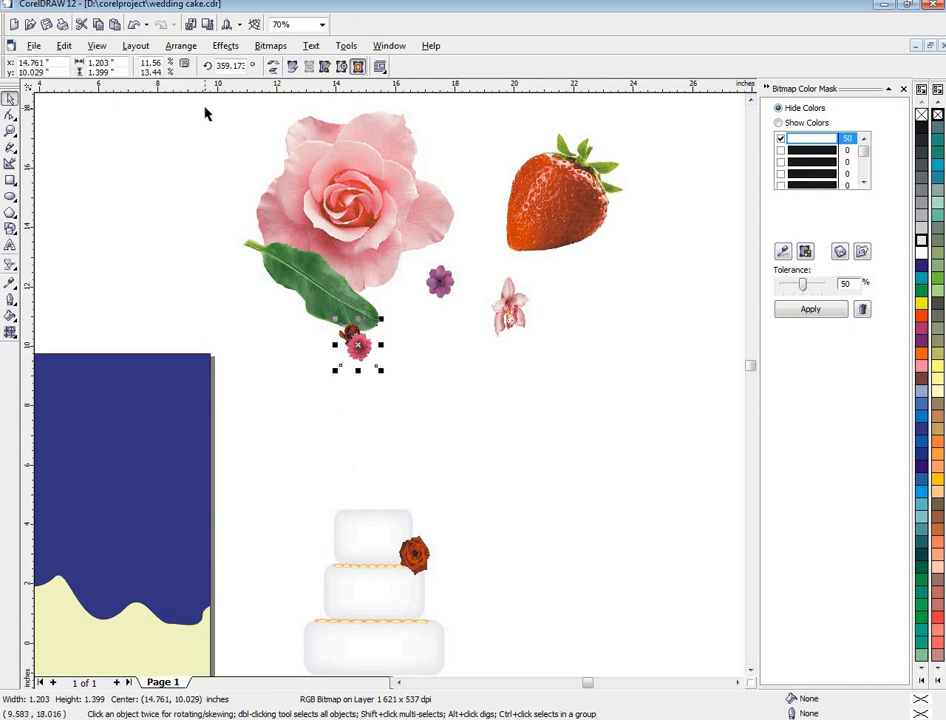
# - Select all the flower, leaf and strawberry bitmaps above the cake and bring them to the front
pyautogui.moveTo(205, 108); pyautogui.dragTo(652, 386)
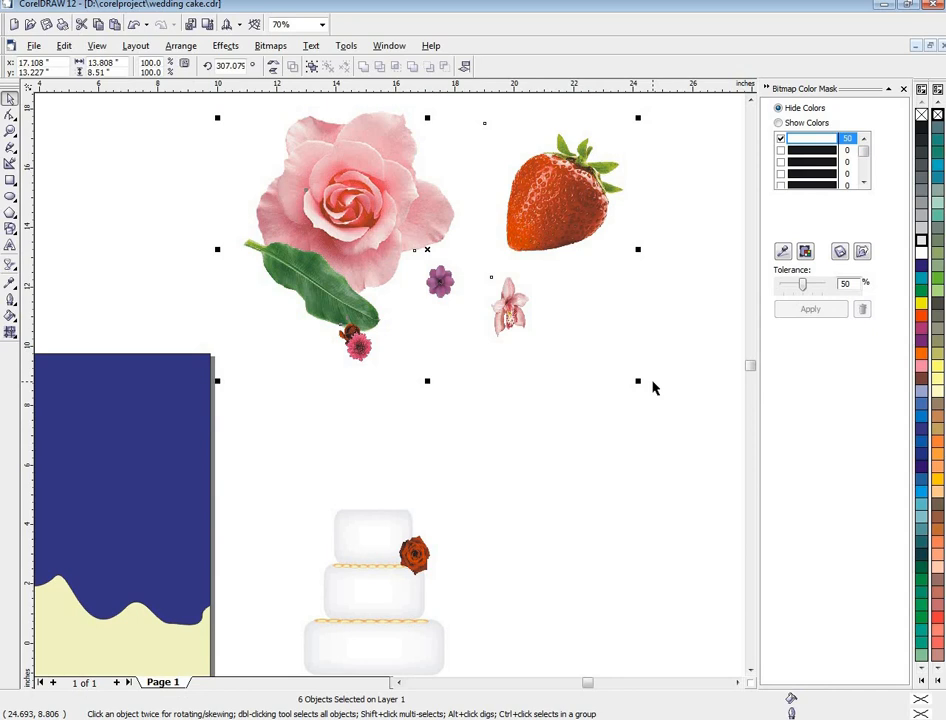
pyautogui.rightClick(409, 240)
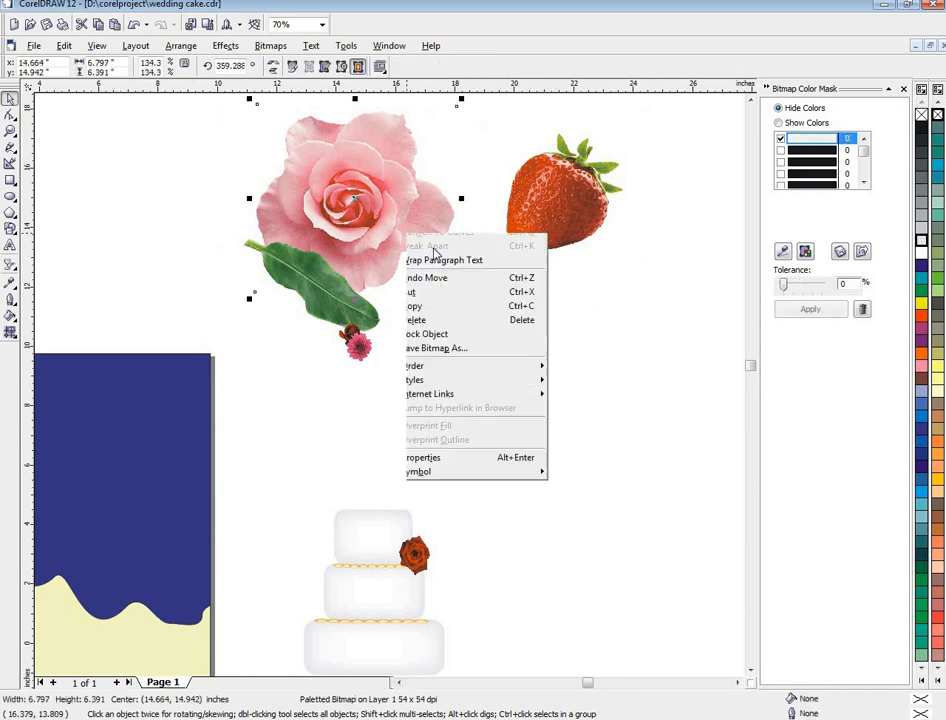
pyautogui.click(170, 227)
pyautogui.click(217, 196)
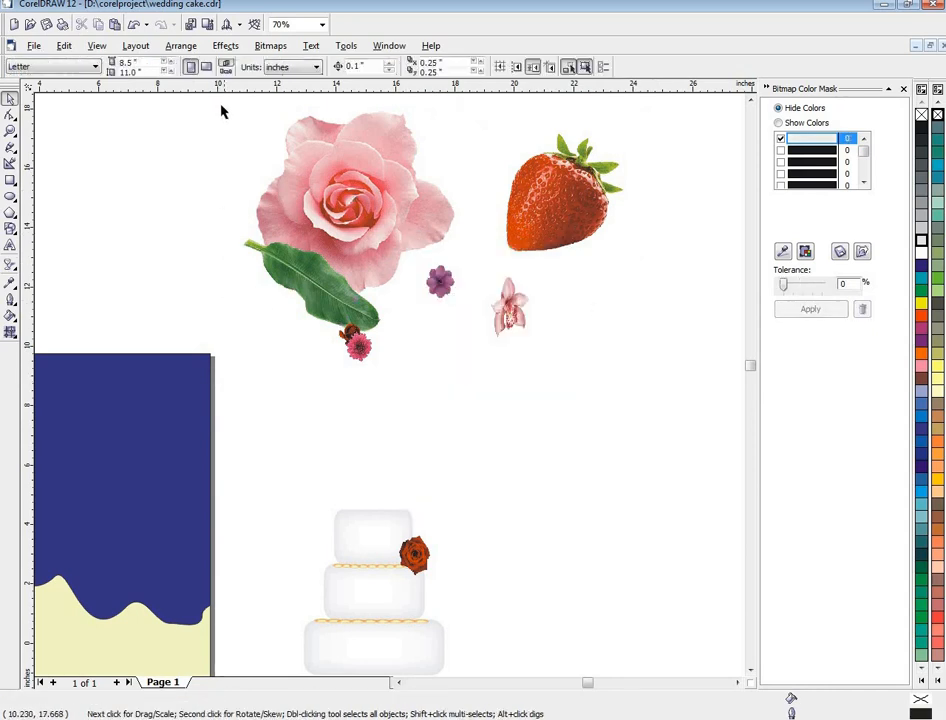
pyautogui.moveTo(210, 93); pyautogui.dragTo(648, 398)
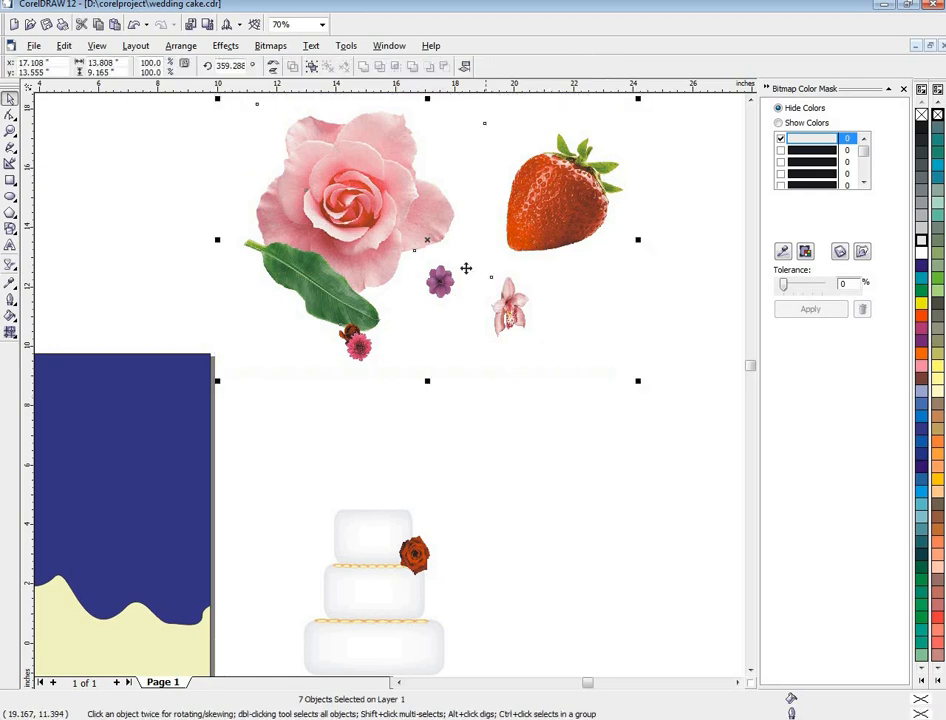
pyautogui.rightClick(428, 235)
pyautogui.press('Escape')
pyautogui.click(431, 350)
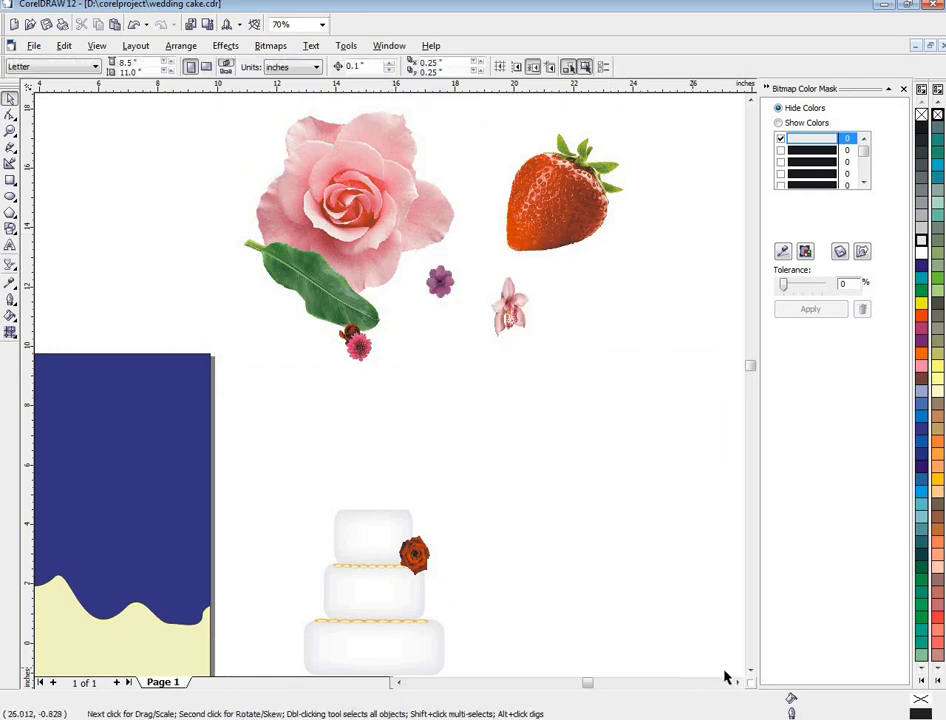
# - Place the pink daisy on the cake at the left end of the upper bead row
pyautogui.scroll(-4, 752, 667)
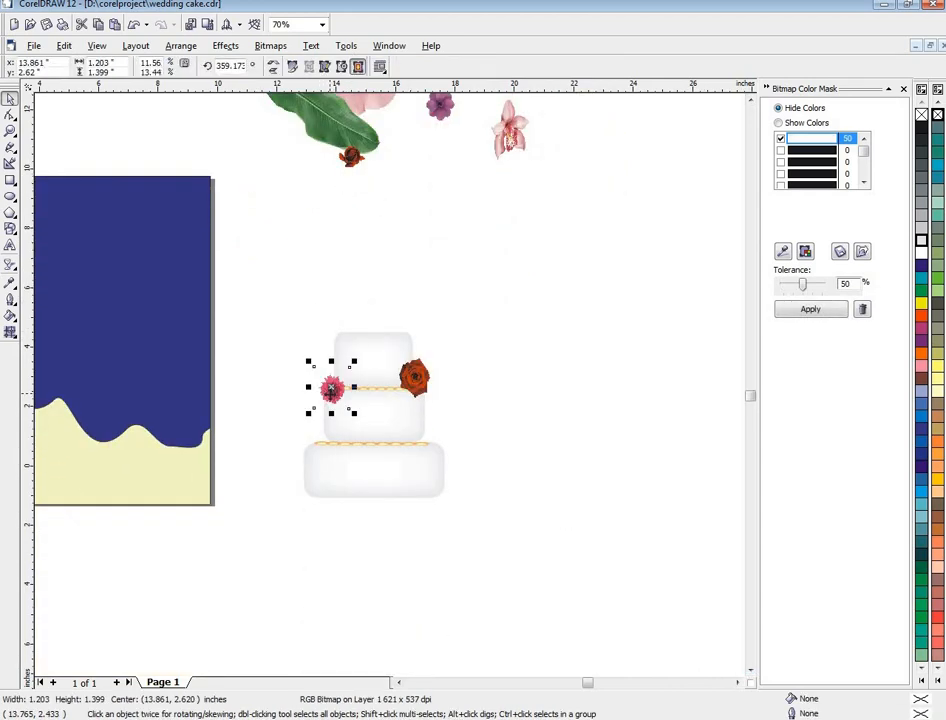
pyautogui.moveTo(320, 390); pyautogui.dragTo(334, 386)
pyautogui.scroll(3, 342, 409)
pyautogui.scroll(1, 342, 409)
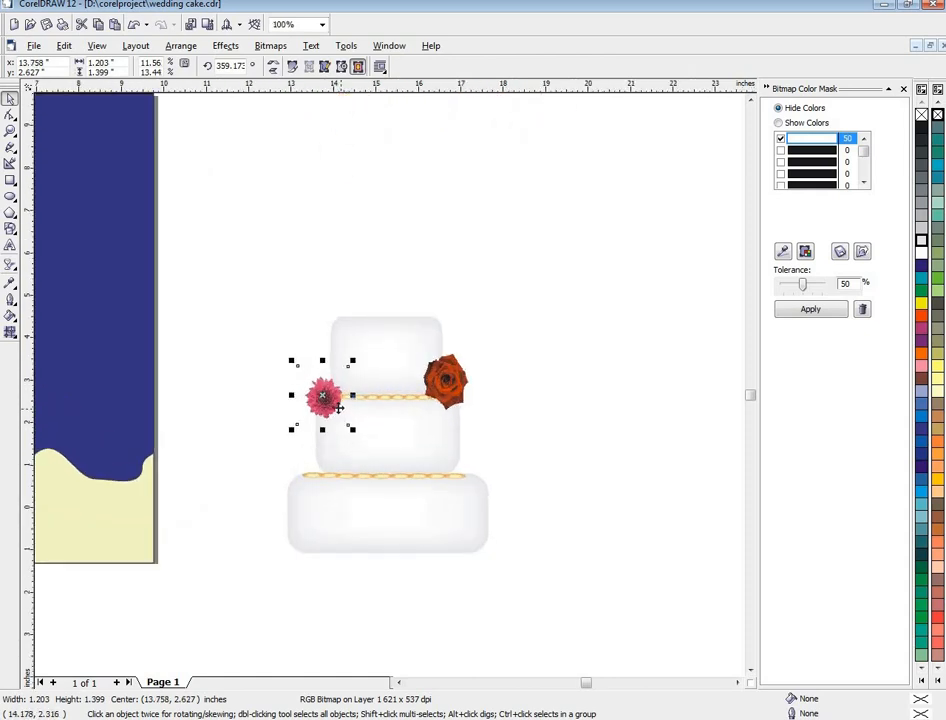
pyautogui.click(340, 398)
pyautogui.moveTo(335, 396)
pyautogui.mouseDown()
pyautogui.moveTo(332, 385)
pyautogui.moveTo(343, 391)
pyautogui.mouseUp()
# - Move the purple flower onto the cake at the left end of the lower bead row
pyautogui.scroll(-2, 346, 394)
pyautogui.scroll(-1, 349, 401)
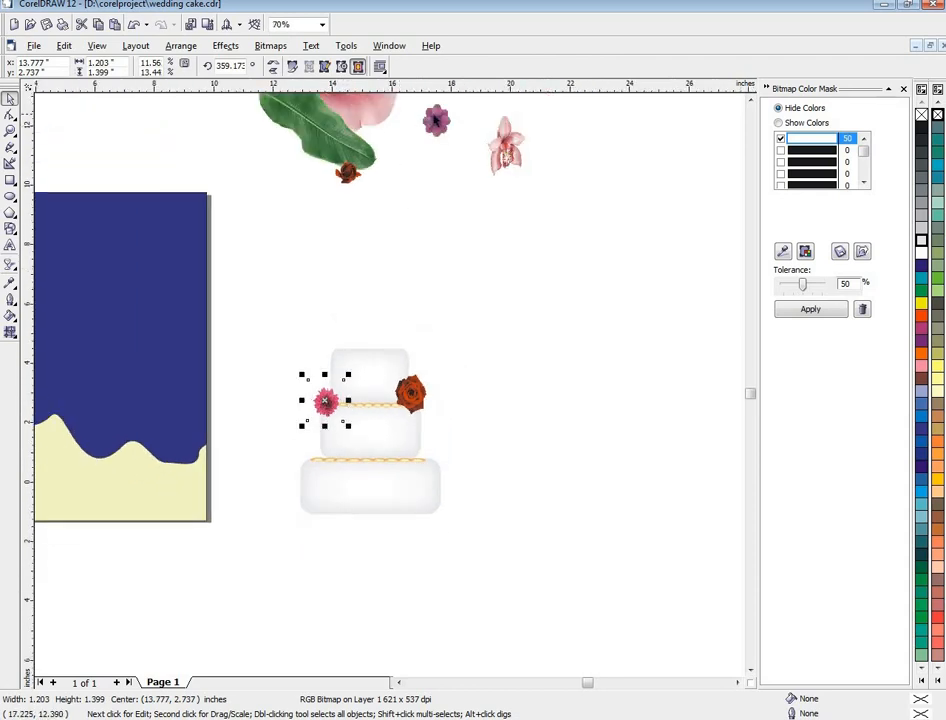
pyautogui.moveTo(436, 120); pyautogui.dragTo(320, 456)
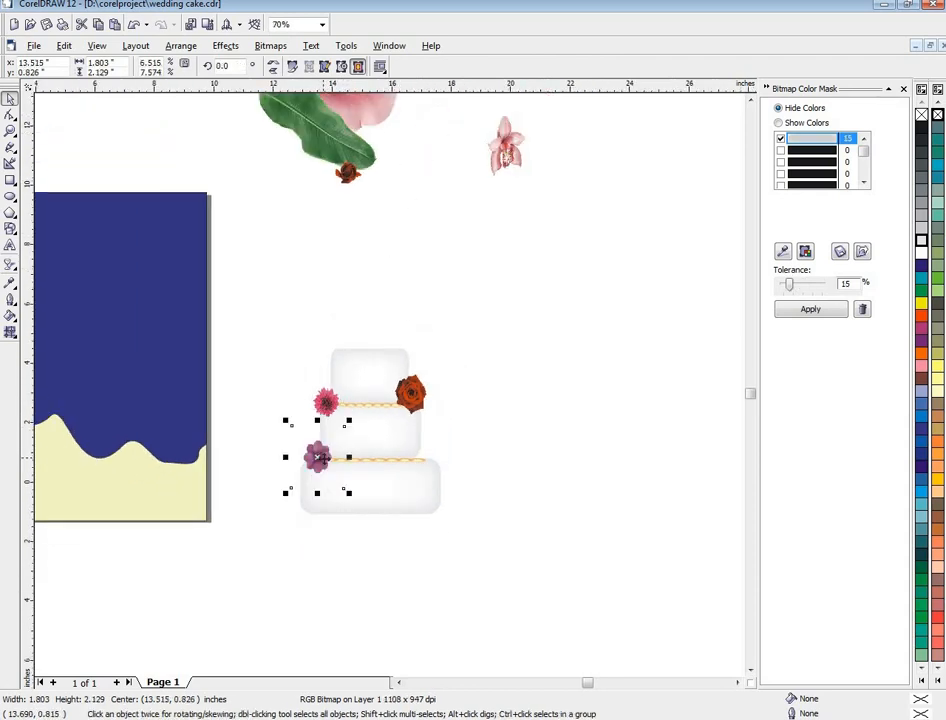
# - Move the small dark rosebud beside the cake's top tier and delete the pink orchid
pyautogui.moveTo(350, 176); pyautogui.dragTo(523, 260)
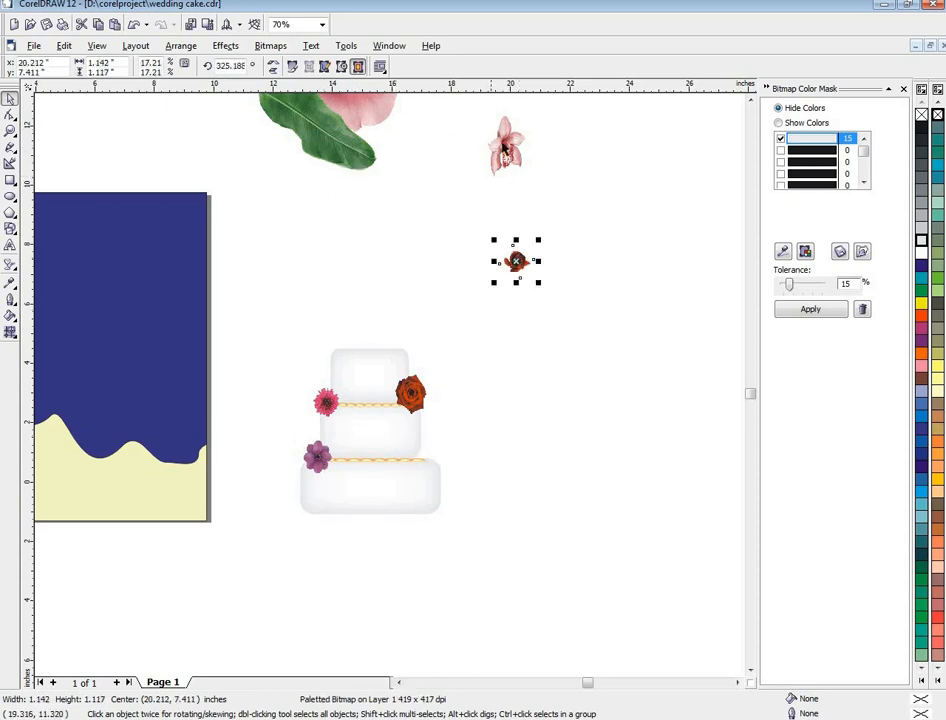
pyautogui.moveTo(505, 145); pyautogui.dragTo(482, 359)
pyautogui.press('Delete')
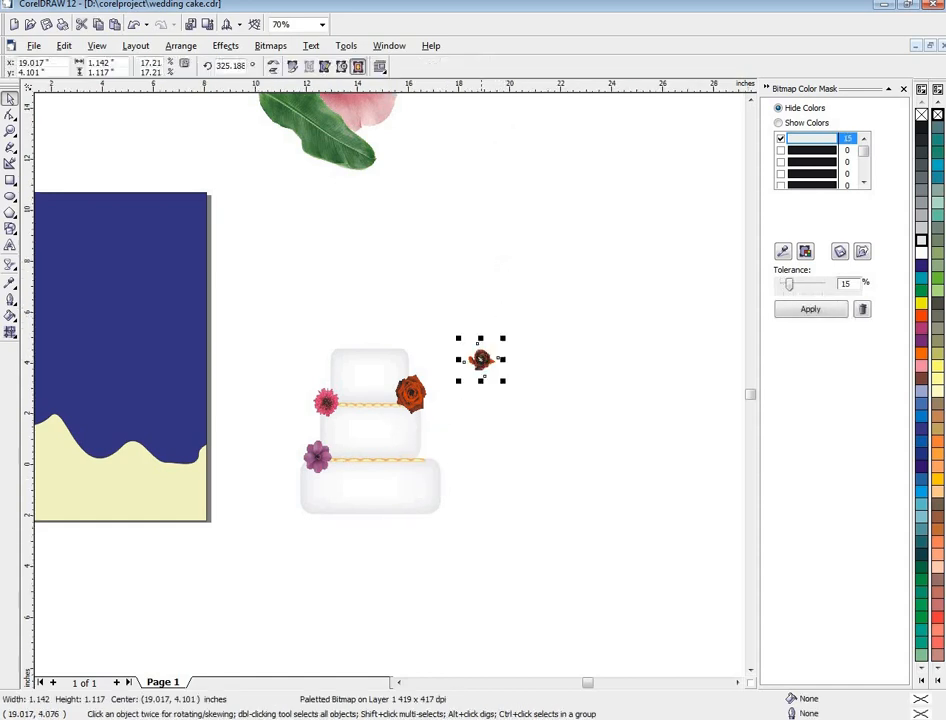
# - Shrink the large pink rose and place it at the right end of the lower bead row
pyautogui.scroll(-1, 483, 358)
pyautogui.moveTo(400, 147); pyautogui.dragTo(553, 562)
pyautogui.moveTo(613, 591); pyautogui.dragTo(438, 438)
# - Place the dark rosebud on the front of the bottom tier, enlarged to about 2.14 by 2.33 inches
pyautogui.moveTo(489, 371); pyautogui.dragTo(382, 472)
pyautogui.scroll(-1, 413, 510)
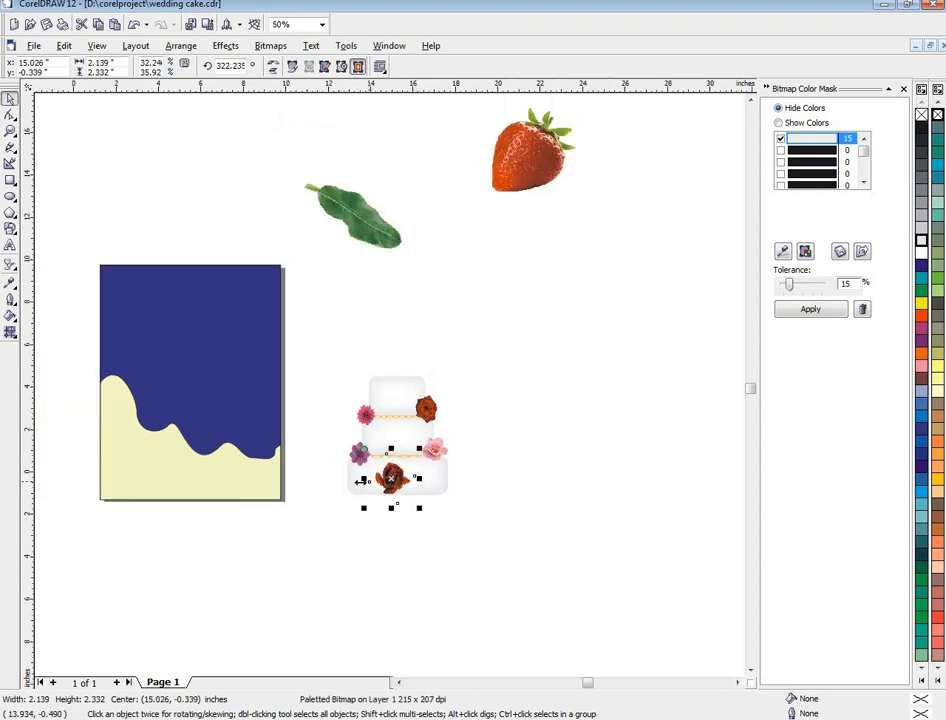
pyautogui.click(329, 430)
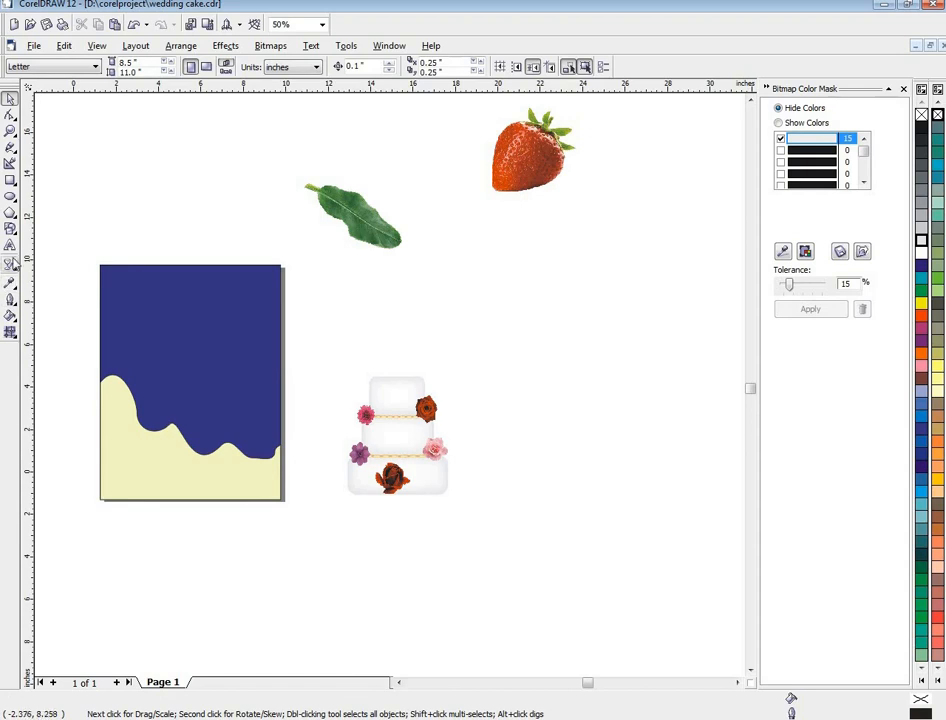
# - Draw a rectangle about 5.03 by 0.94 inches across the cake's base, round its corners and convert it to curves
pyautogui.click(10, 180)
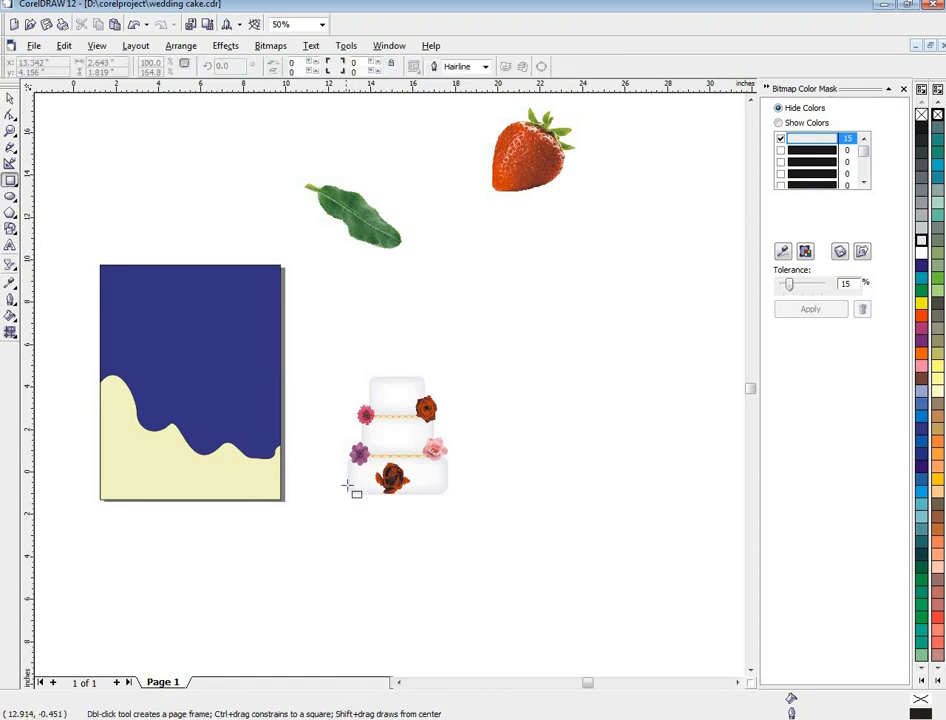
pyautogui.moveTo(342, 487); pyautogui.dragTo(457, 506)
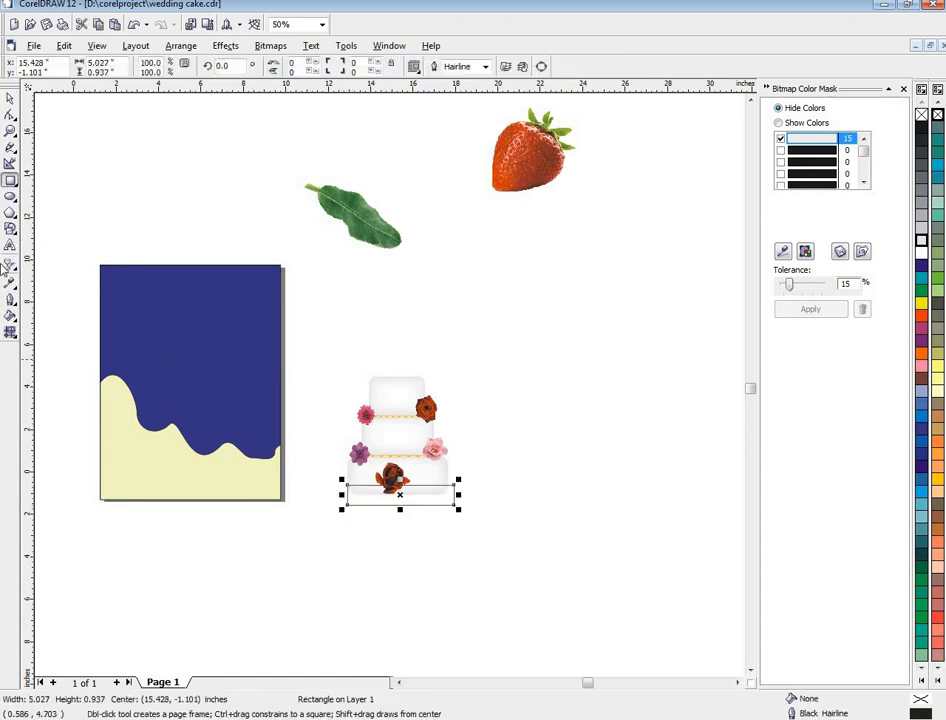
pyautogui.click(10, 113)
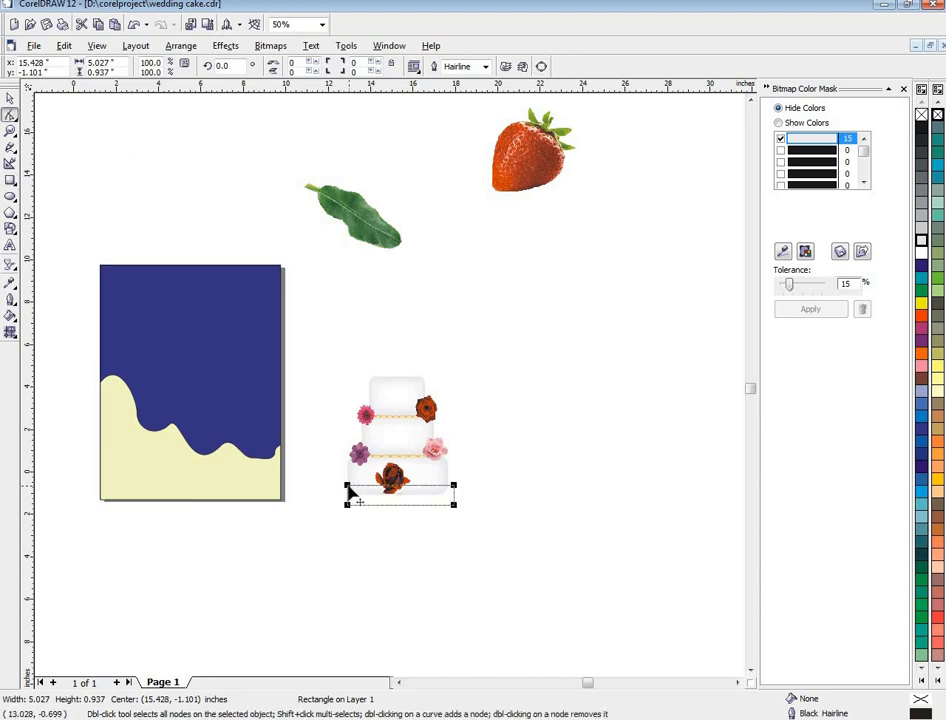
pyautogui.moveTo(348, 487); pyautogui.dragTo(353, 489)
pyautogui.click(541, 66)
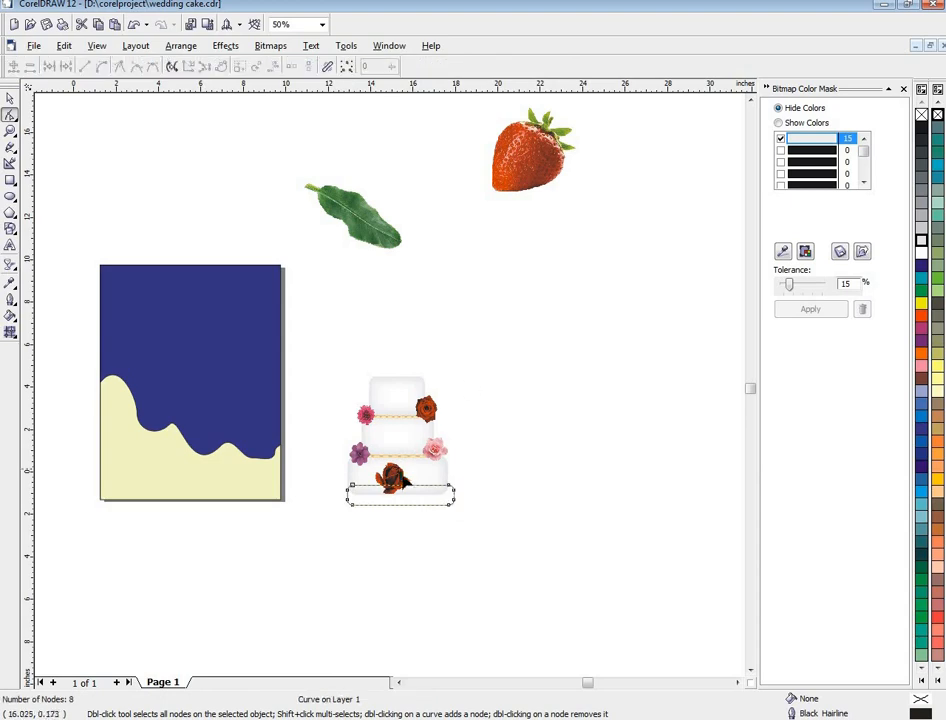
# - Convert the upper edge of the base shape to a curve and bend it downward into a sagging arc
pyautogui.rightClick(386, 490)
pyautogui.click(400, 540)
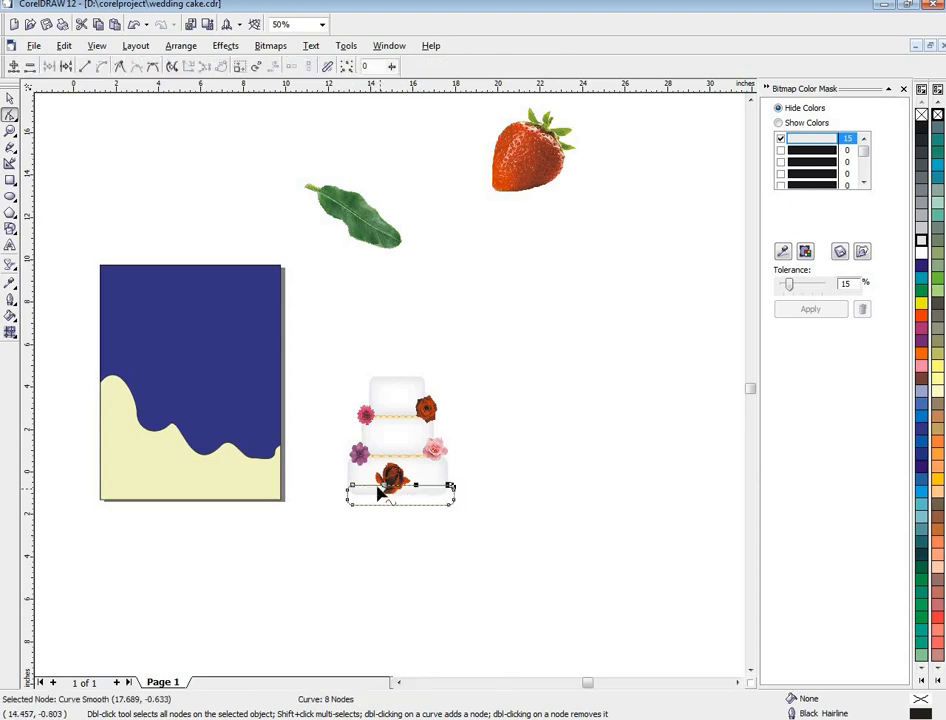
pyautogui.moveTo(380, 491); pyautogui.dragTo(377, 493)
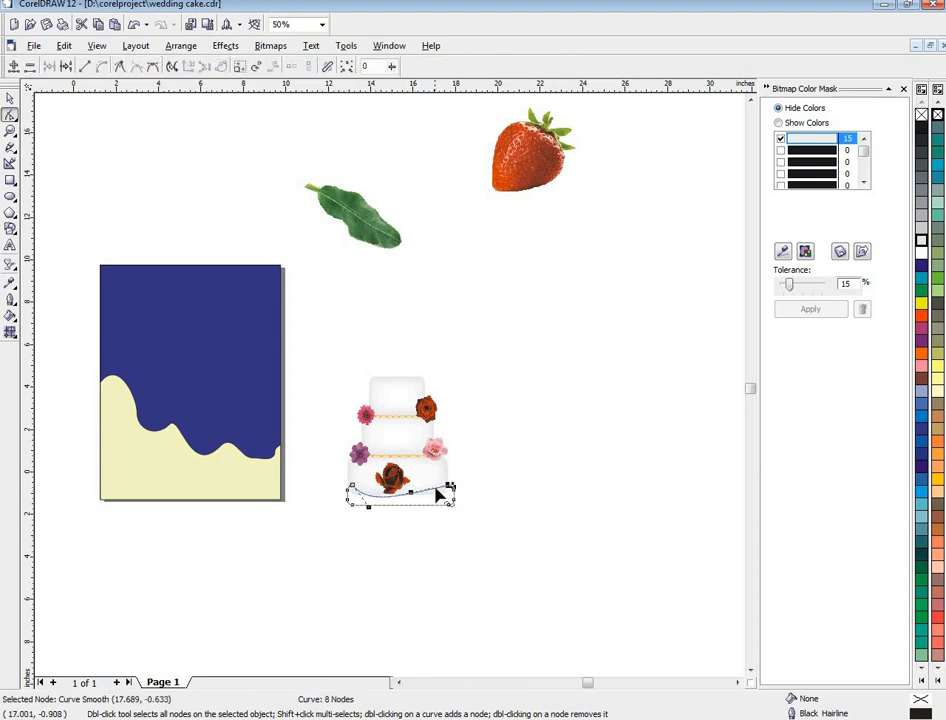
pyautogui.moveTo(438, 496); pyautogui.dragTo(443, 492)
# - Convert the lower edge of the base shape to a curve and bow it downward to follow the upper edge
pyautogui.rightClick(367, 512)
pyautogui.click(359, 511)
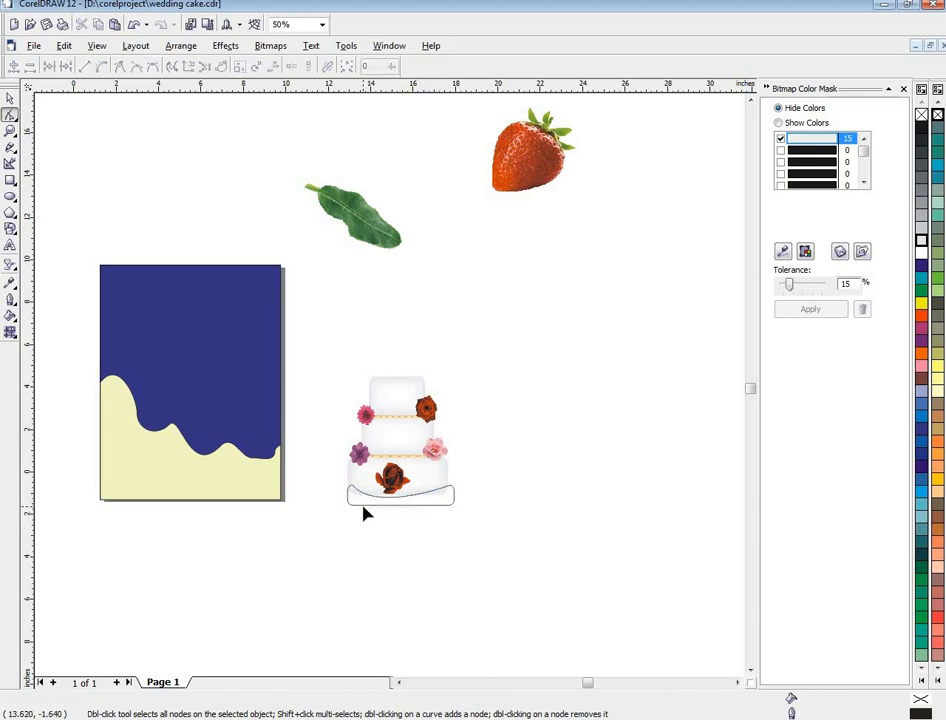
pyautogui.click(364, 513)
pyautogui.rightClick(363, 507)
pyautogui.click(388, 542)
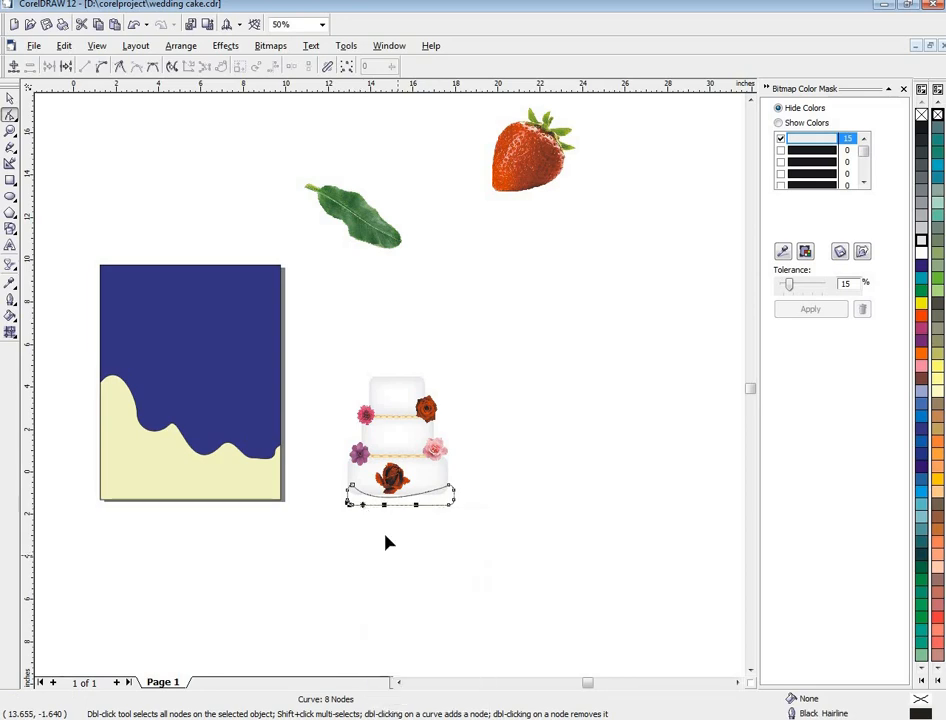
pyautogui.click(380, 510)
pyautogui.moveTo(374, 513); pyautogui.dragTo(378, 518)
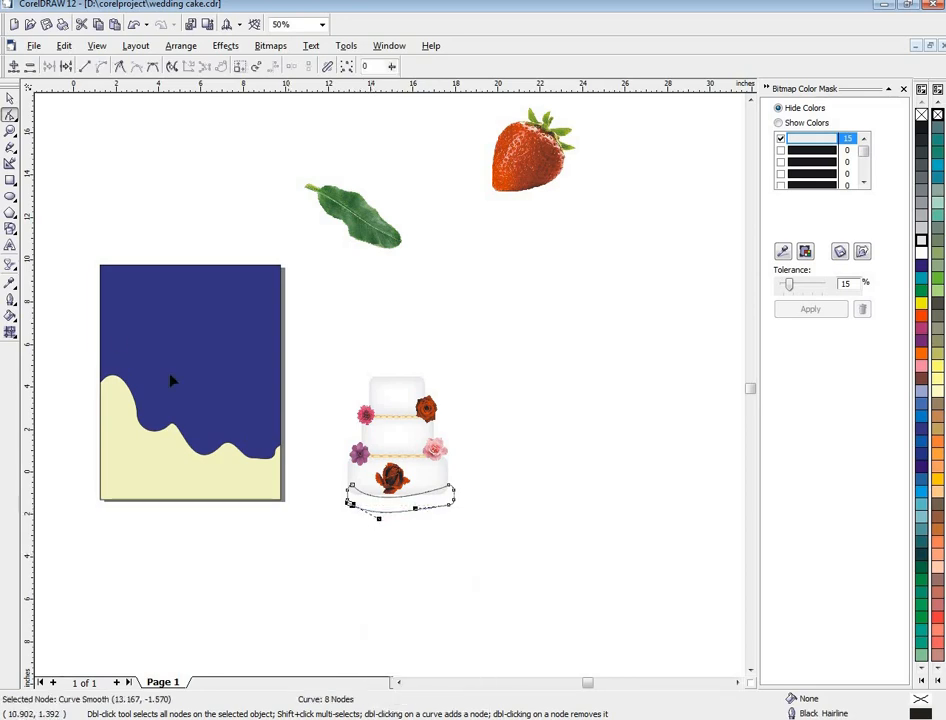
# - Give the base band a yellow mesh fill with pale yellow middle nodes and remove its outline
pyautogui.press('space')
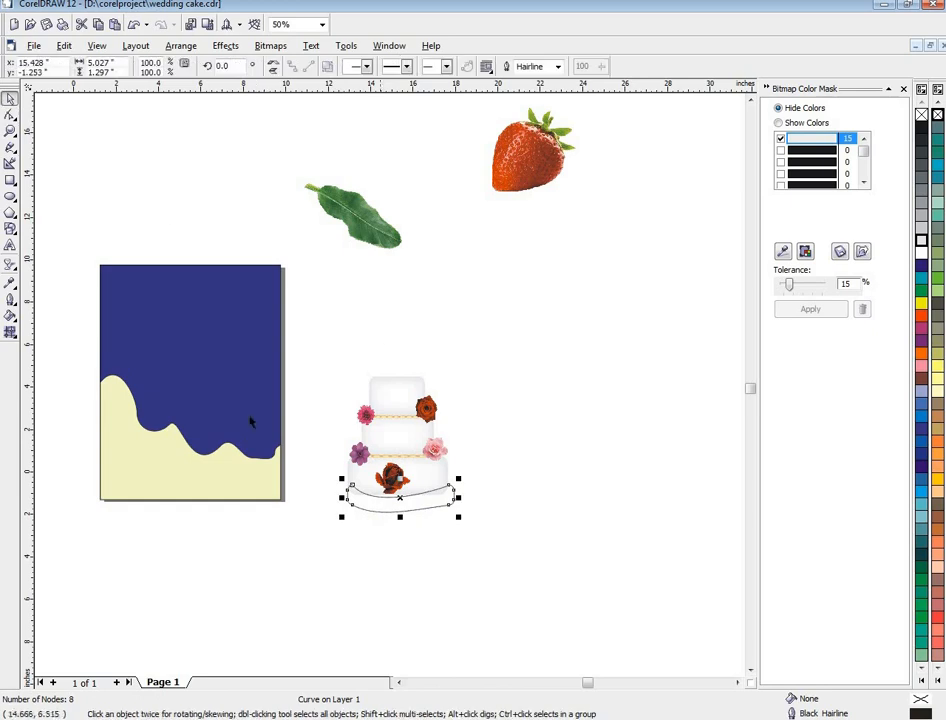
pyautogui.click(10, 331)
pyautogui.moveTo(309, 467); pyautogui.dragTo(492, 543)
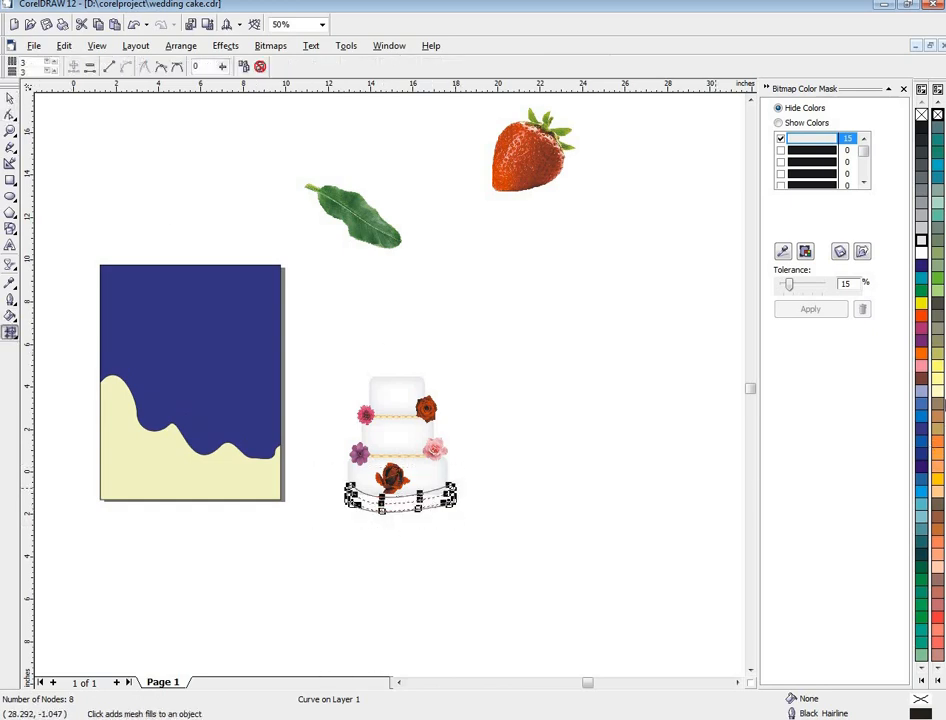
pyautogui.click(921, 302)
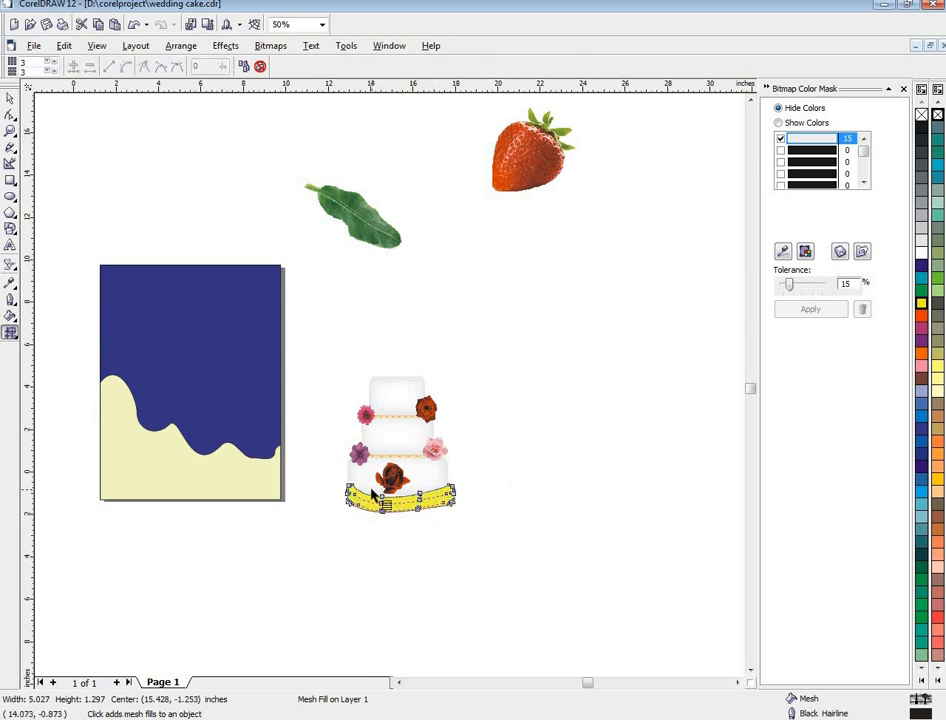
pyautogui.moveTo(372, 489); pyautogui.dragTo(432, 518)
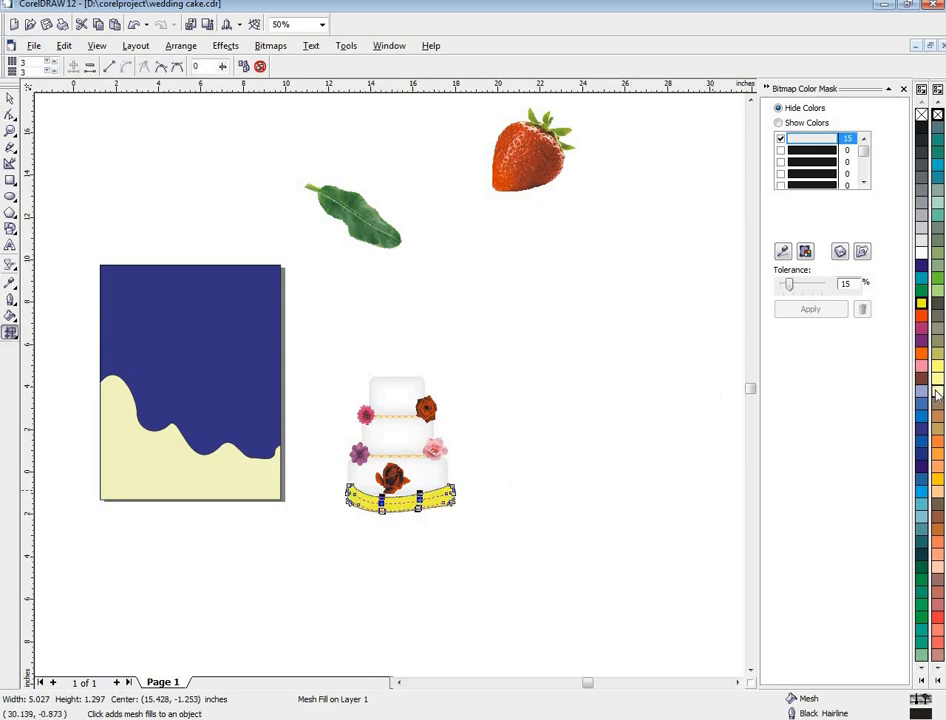
pyautogui.click(10, 97)
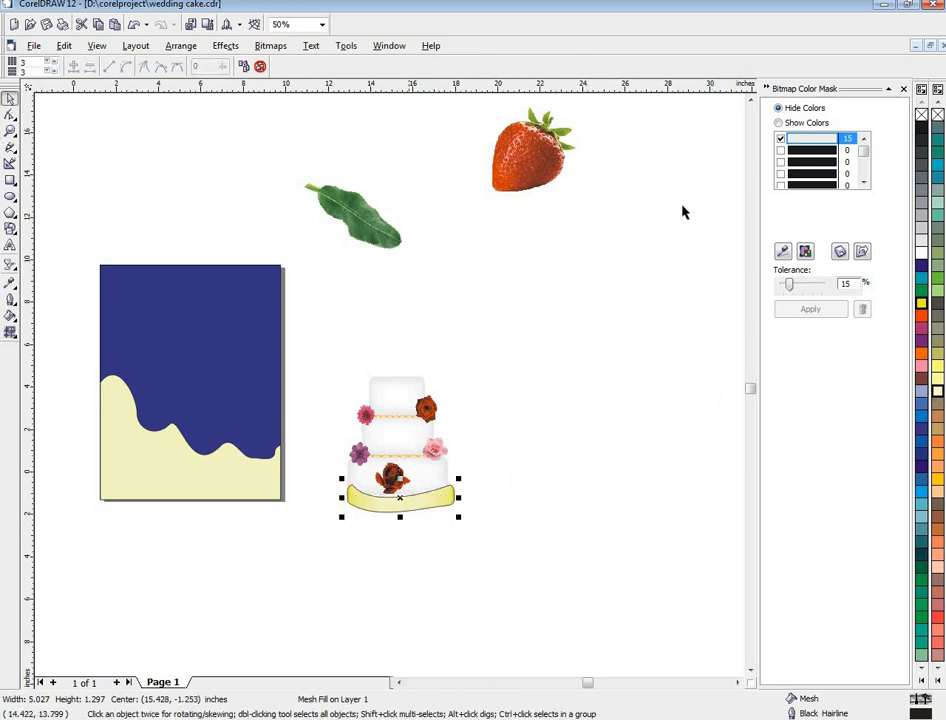
pyautogui.rightClick(938, 116)
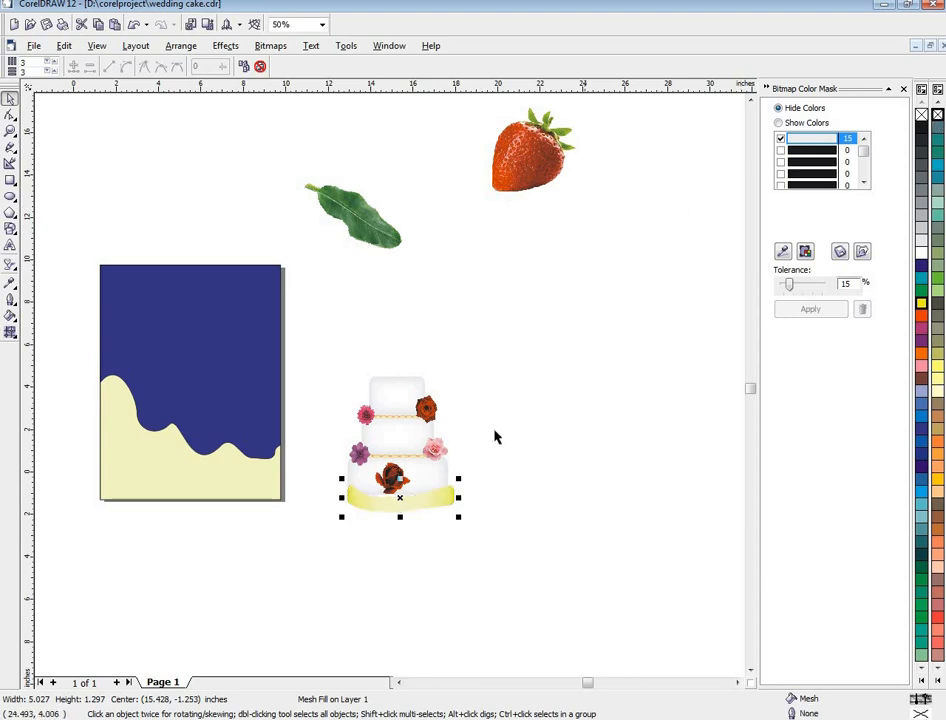
# - Stretch the yellow band upward and outward to about 5.32 by 1.49 inches
pyautogui.scroll(3, 414, 499)
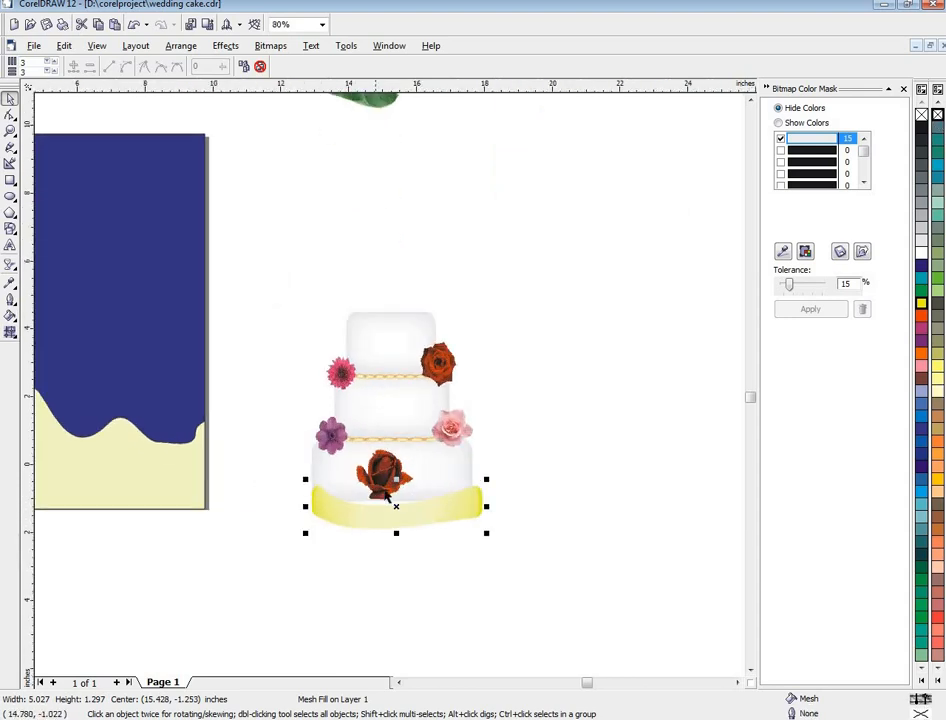
pyautogui.moveTo(396, 479); pyautogui.dragTo(396, 472)
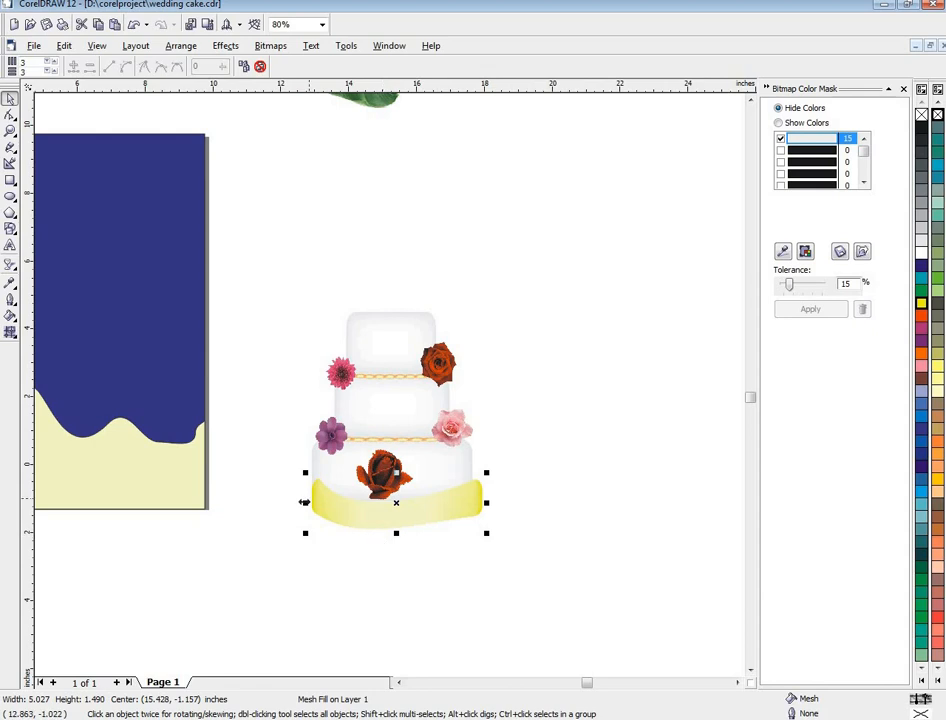
pyautogui.moveTo(305, 502)
pyautogui.mouseDown()
pyautogui.moveTo(241, 503)
pyautogui.moveTo(297, 502)
pyautogui.mouseUp()
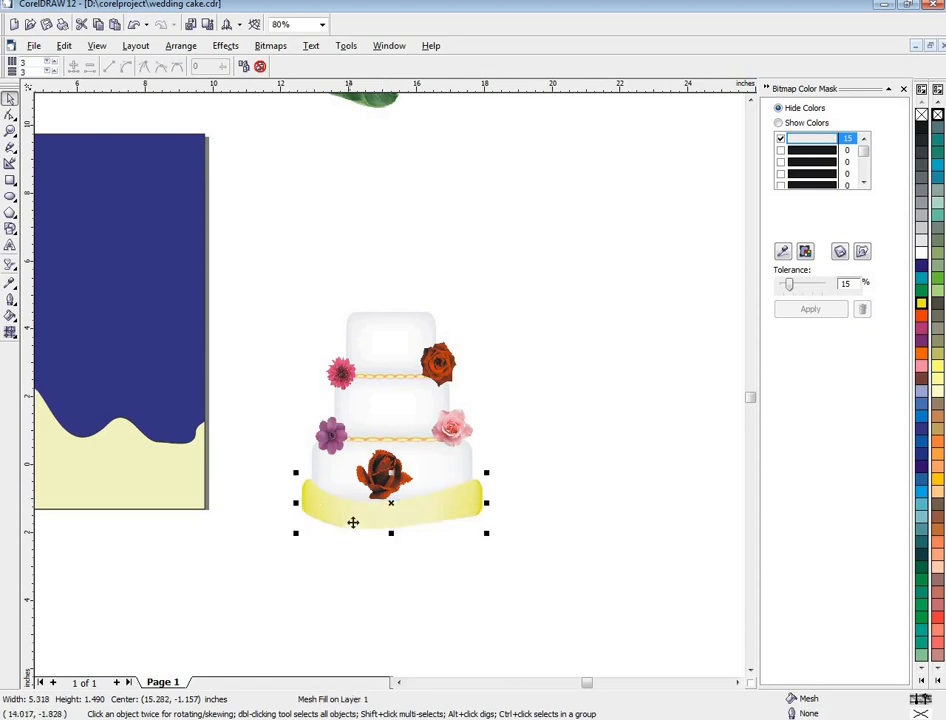
# - Place a copy of the yellow band slightly below the original and widen it to about 6.14 inches
pyautogui.moveTo(352, 522); pyautogui.dragTo(441, 538)
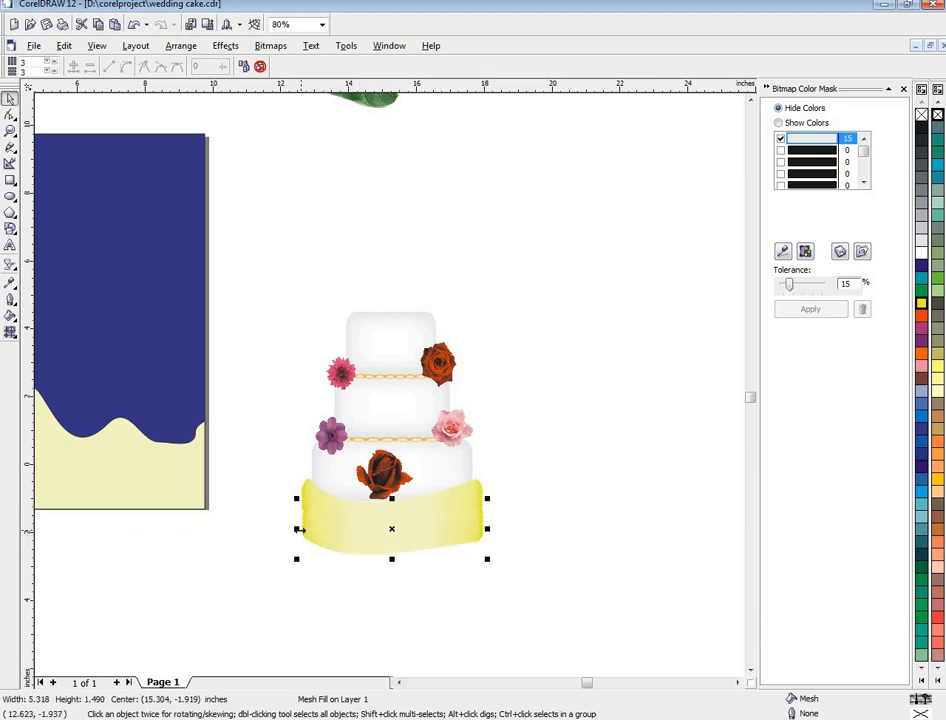
pyautogui.moveTo(297, 529); pyautogui.dragTo(280, 529)
pyautogui.moveTo(486, 528); pyautogui.dragTo(502, 530)
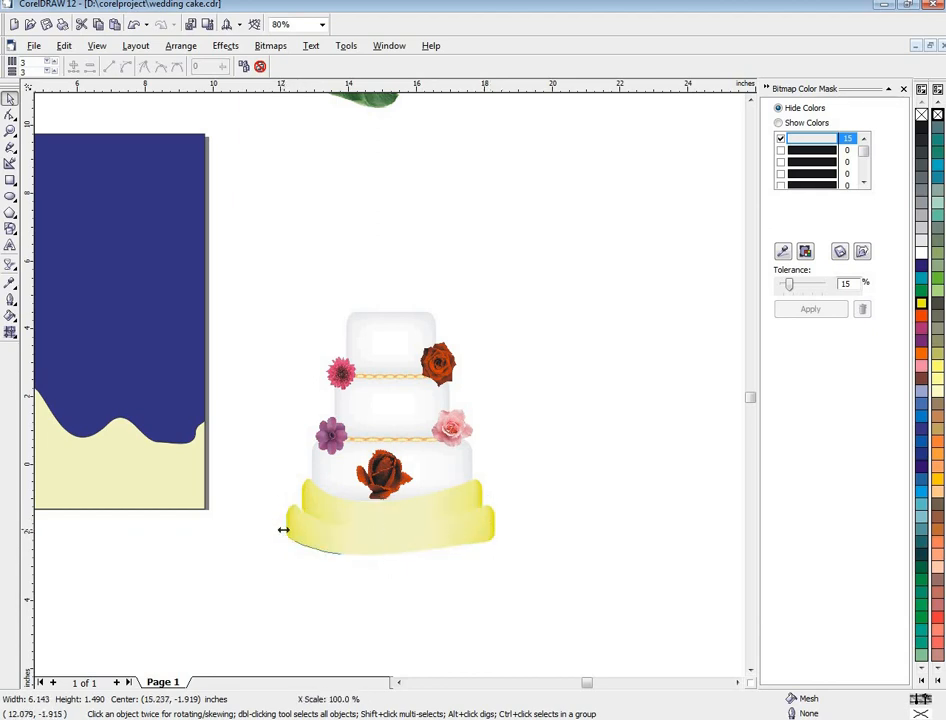
# - Place a copy of the pink rose on the upper edge of the cake's top tier
pyautogui.moveTo(258, 266); pyautogui.dragTo(539, 561)
pyautogui.scroll(-4, 539, 561)
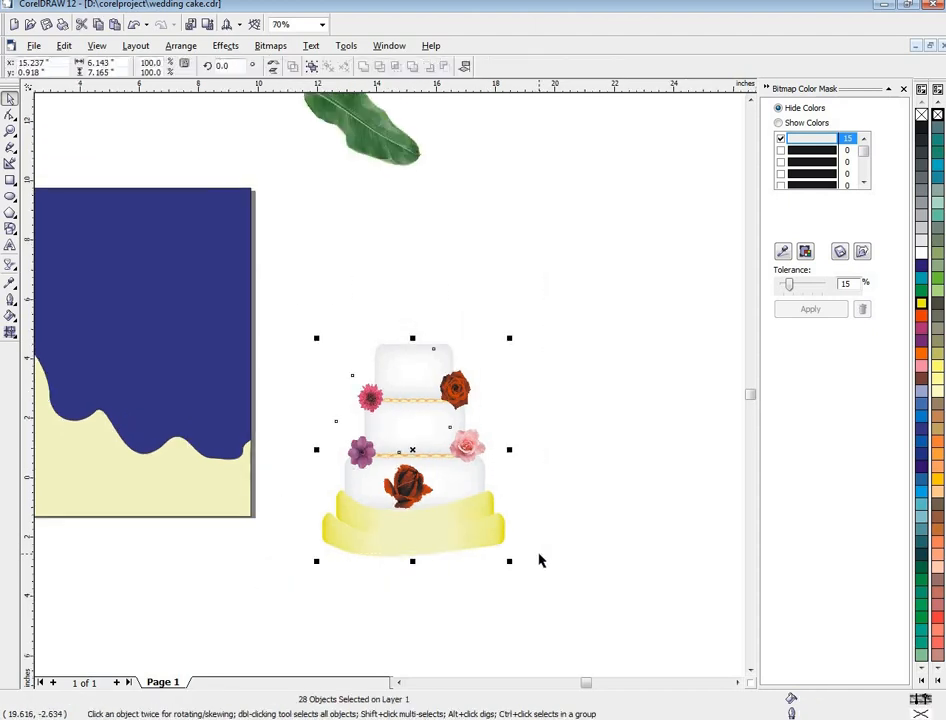
pyautogui.click(562, 543)
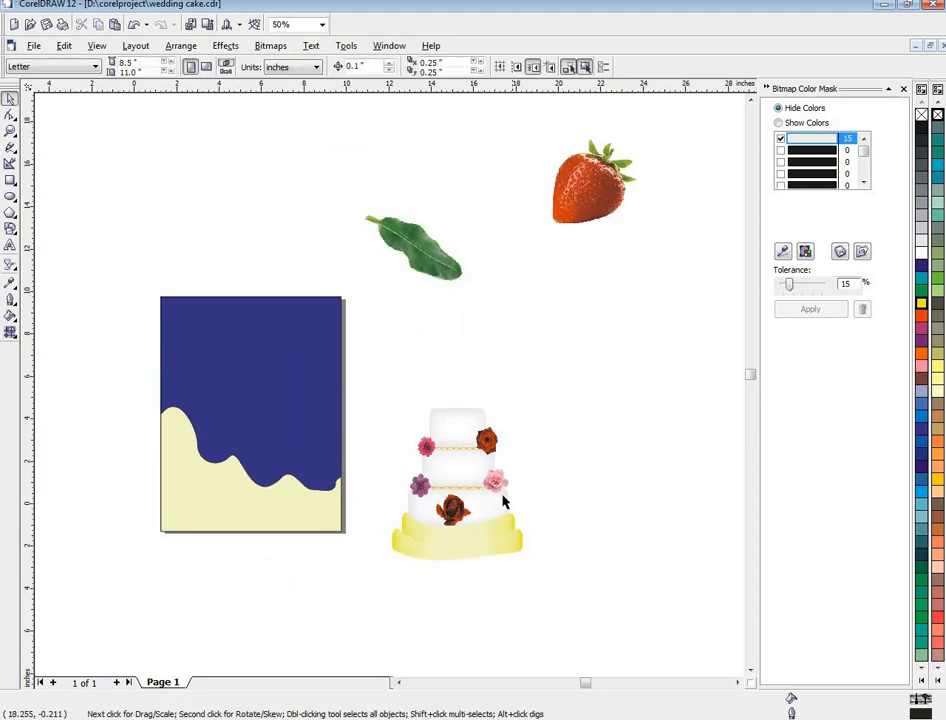
pyautogui.click(493, 488)
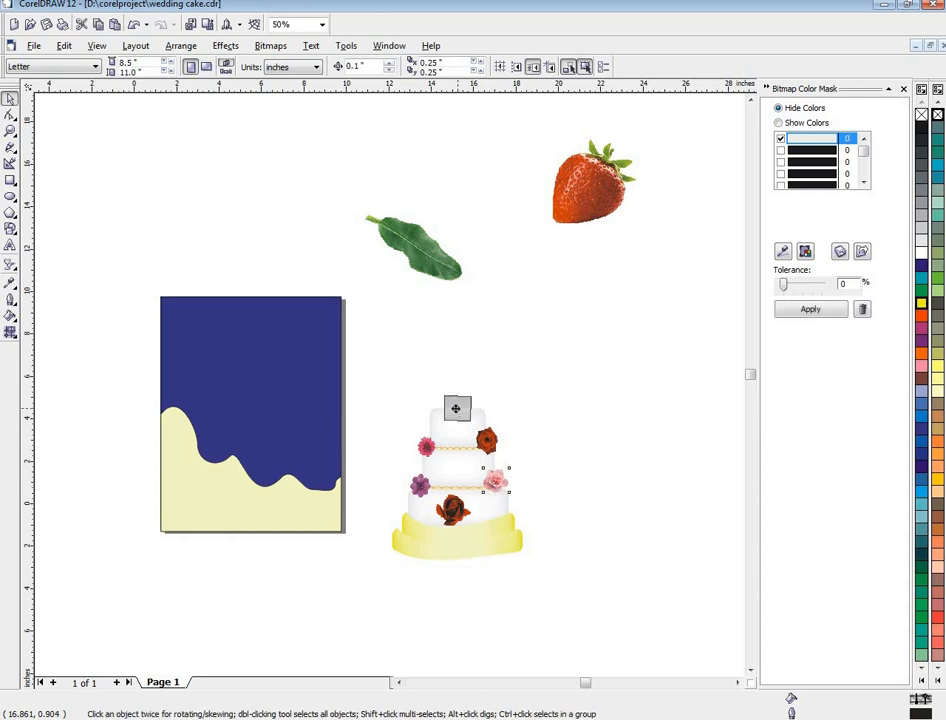
pyautogui.moveTo(456, 412); pyautogui.dragTo(455, 408)
# - Move the green leaf onto the top tier, shrink it to about 2.48 by 2.62 inches and shift the pink rose over it
pyautogui.moveTo(437, 256); pyautogui.dragTo(479, 430)
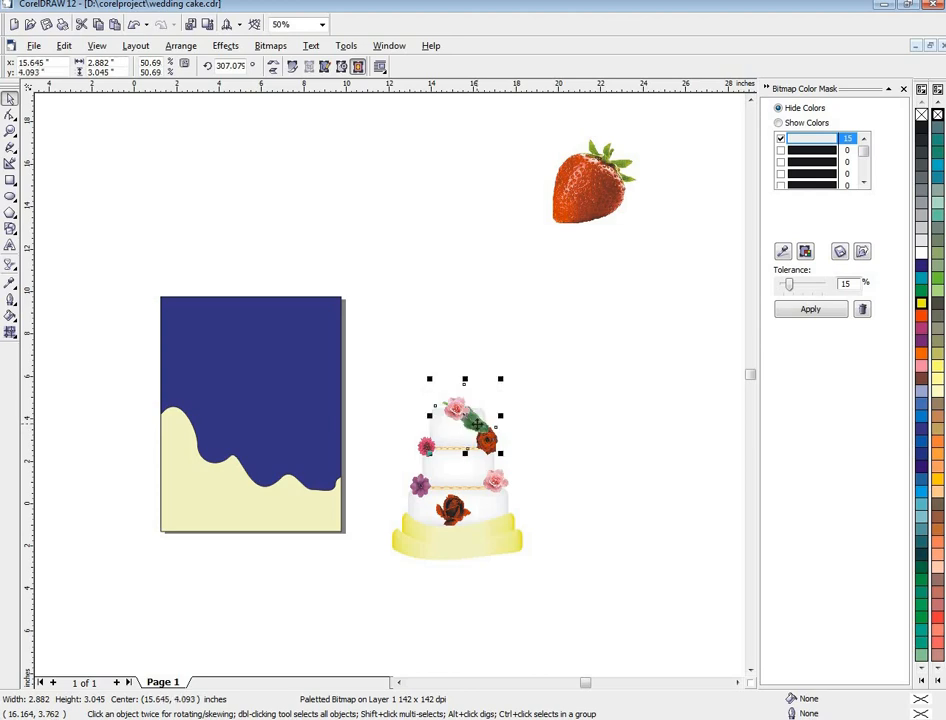
pyautogui.scroll(3, 477, 425)
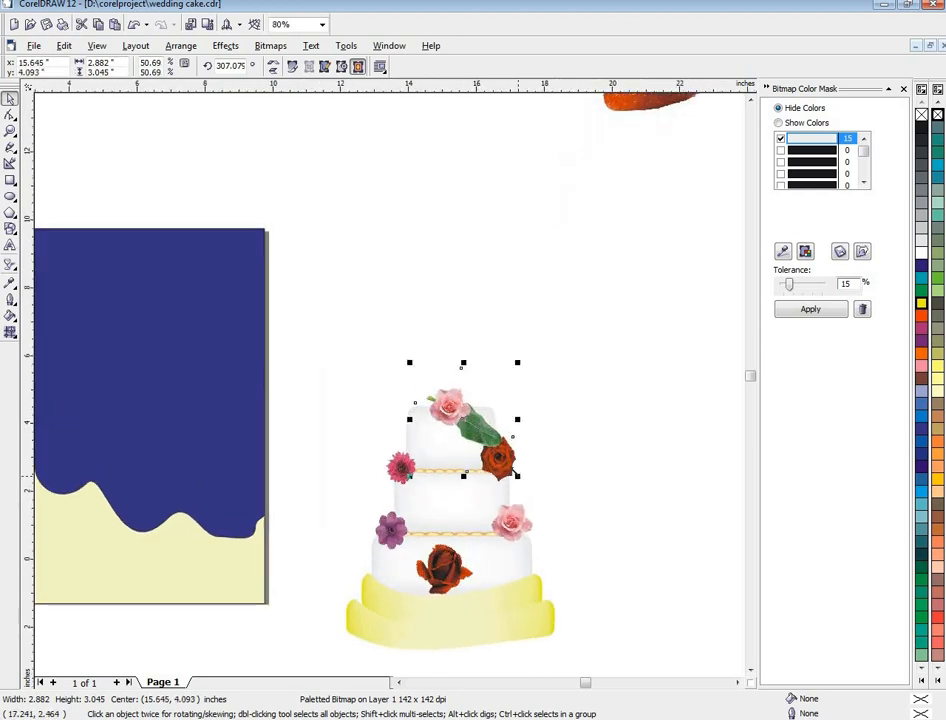
pyautogui.moveTo(517, 475); pyautogui.dragTo(503, 460)
pyautogui.moveTo(461, 415)
pyautogui.mouseDown()
pyautogui.moveTo(484, 412)
pyautogui.moveTo(477, 428)
pyautogui.moveTo(446, 414)
pyautogui.mouseUp()
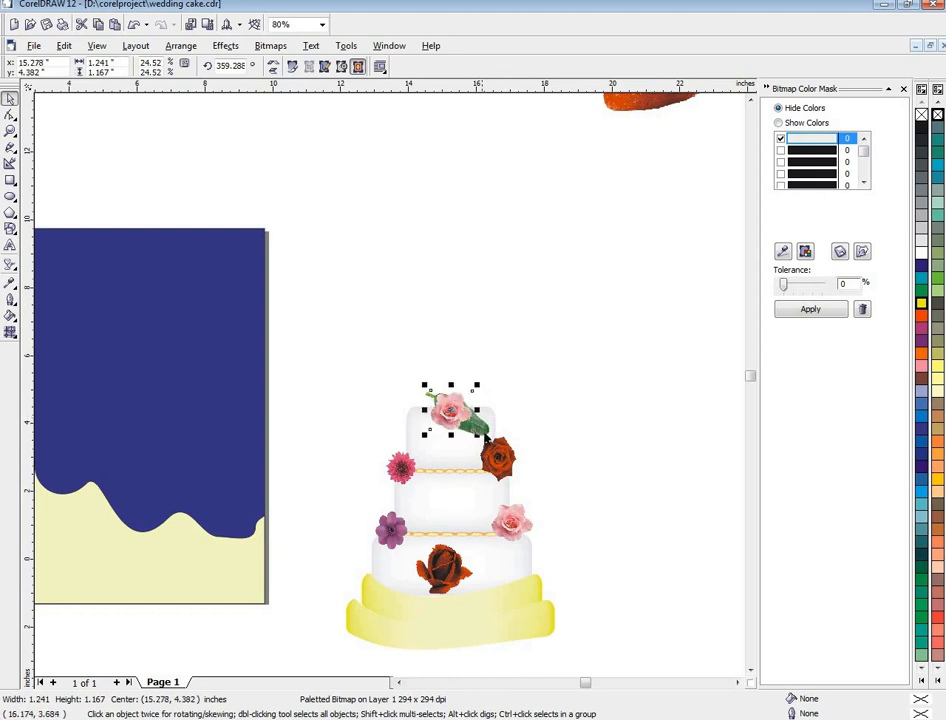
# - Move the leaf off the cake into the empty area and place the whole cake on the banner background
pyautogui.click(479, 432)
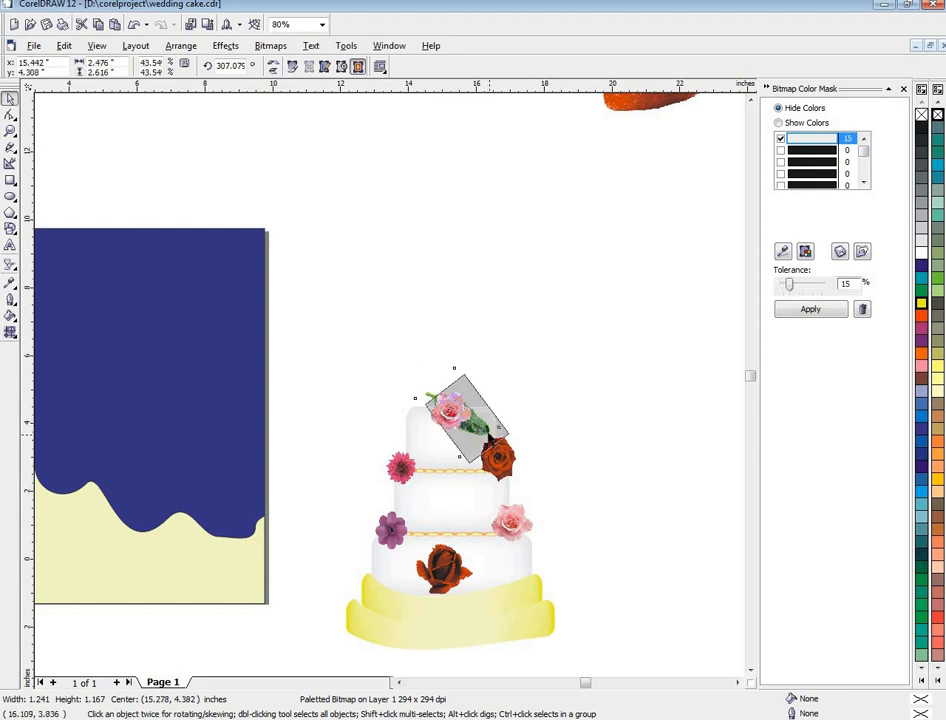
pyautogui.click(555, 454)
pyautogui.scroll(-1, 544, 518)
pyautogui.moveTo(508, 455); pyautogui.dragTo(526, 409)
pyautogui.moveTo(393, 393); pyautogui.dragTo(577, 650)
pyautogui.moveTo(490, 568); pyautogui.dragTo(272, 526)
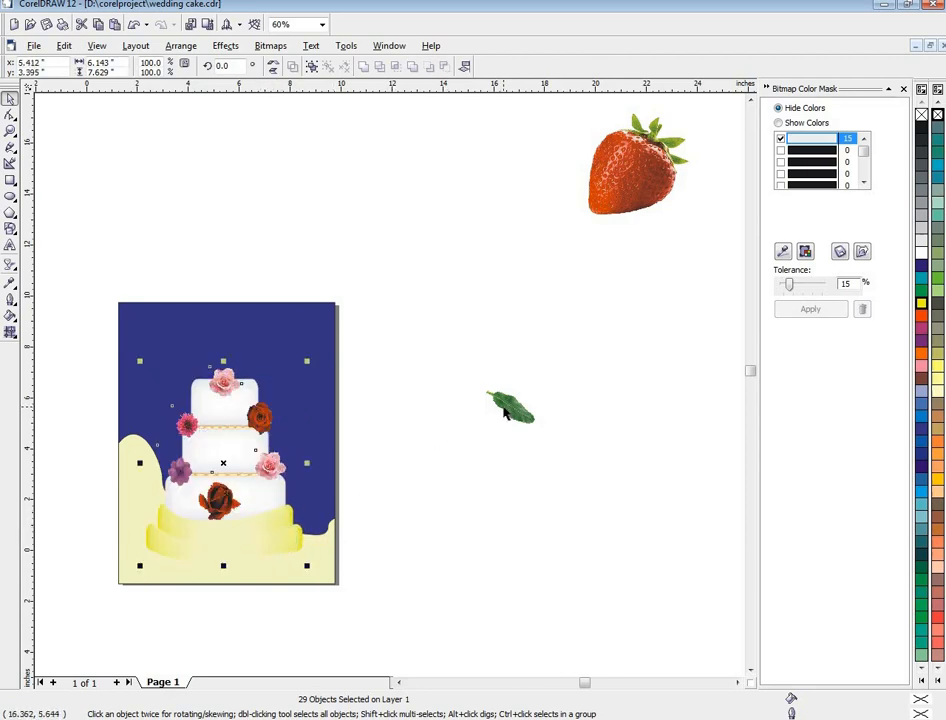
# - Place the leaf on the blue background beside the cake's top tier, widened to about 3.27 inches, undoing the accidental background shift
pyautogui.moveTo(504, 408); pyautogui.dragTo(341, 386)
pyautogui.moveTo(315, 383); pyautogui.dragTo(295, 379)
pyautogui.moveTo(279, 374); pyautogui.dragTo(272, 369)
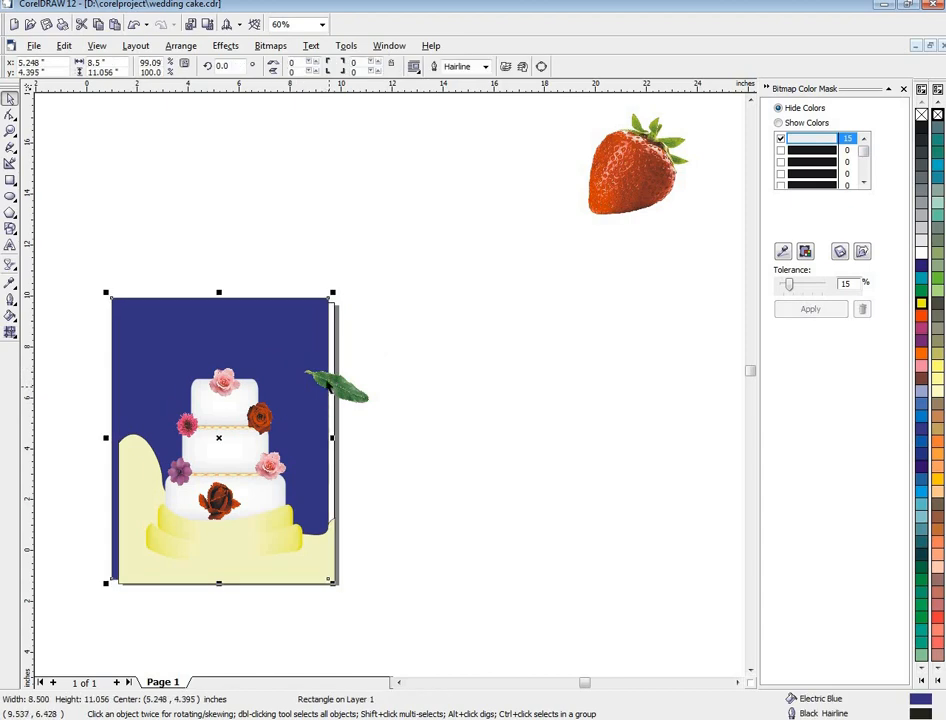
pyautogui.hotkey('ctrl', 'z')
pyautogui.moveTo(358, 391); pyautogui.dragTo(320, 377)
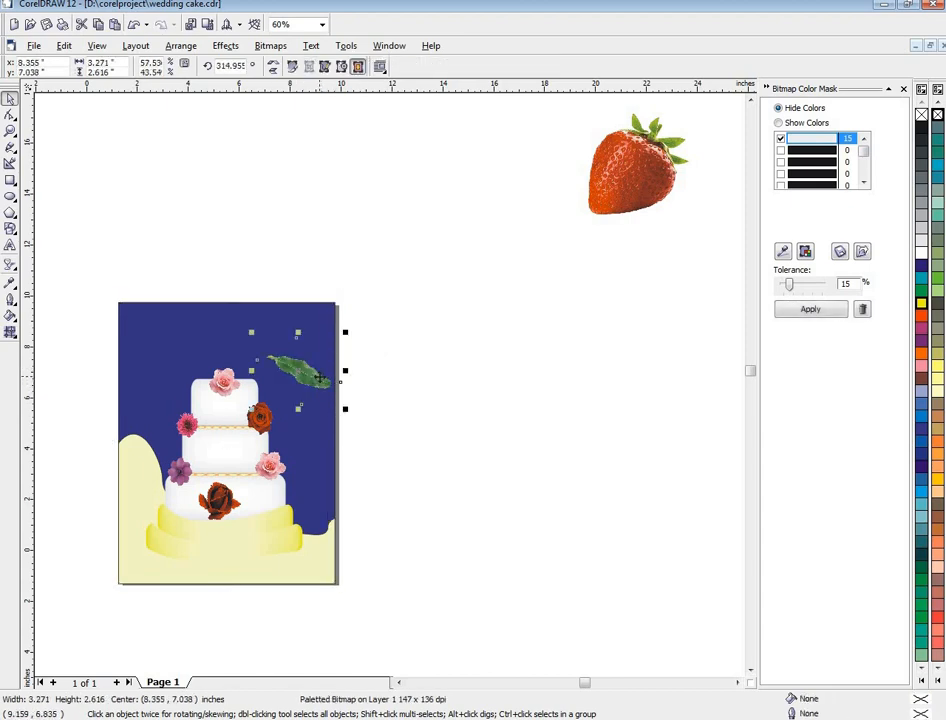
# - Give the background rectangle a custom radial fountain fill with dark blue at both ends and white at 49%
pyautogui.click(191, 329)
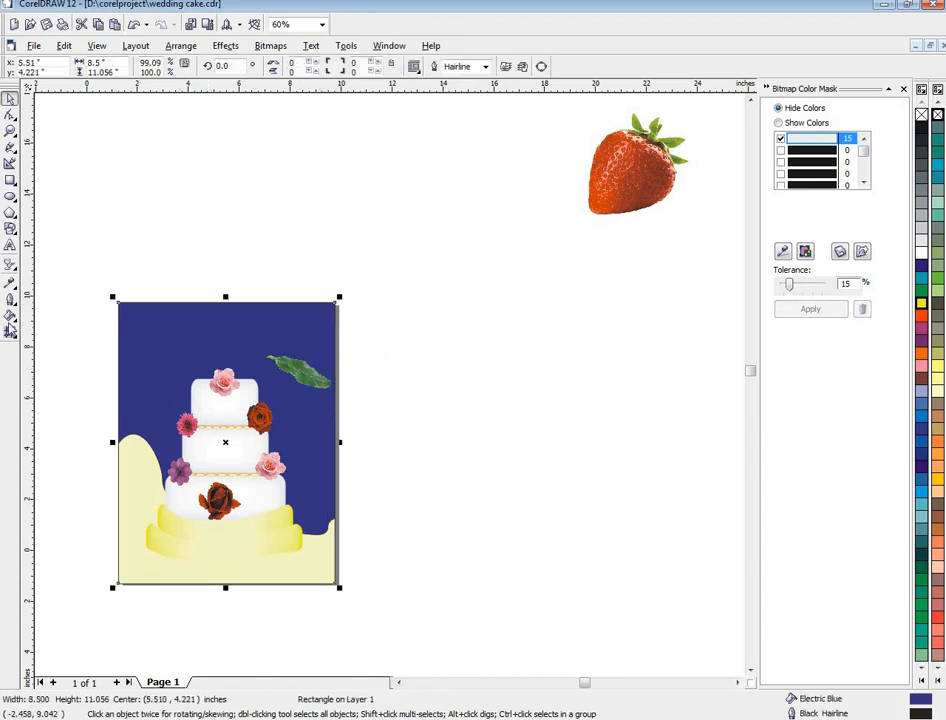
pyautogui.click(10, 317)
pyautogui.click(56, 324)
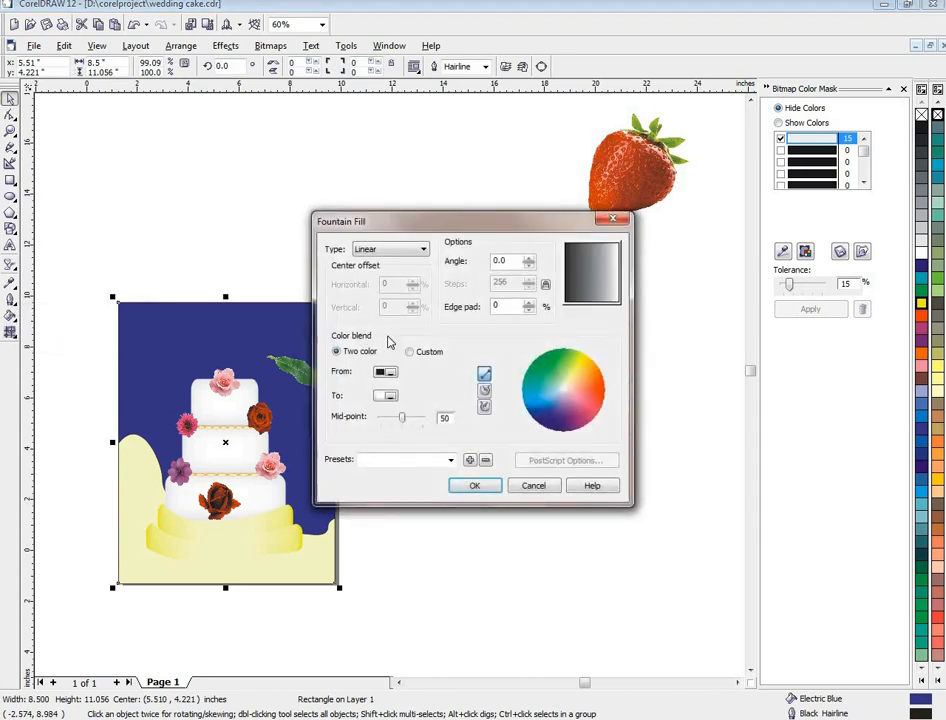
pyautogui.click(409, 352)
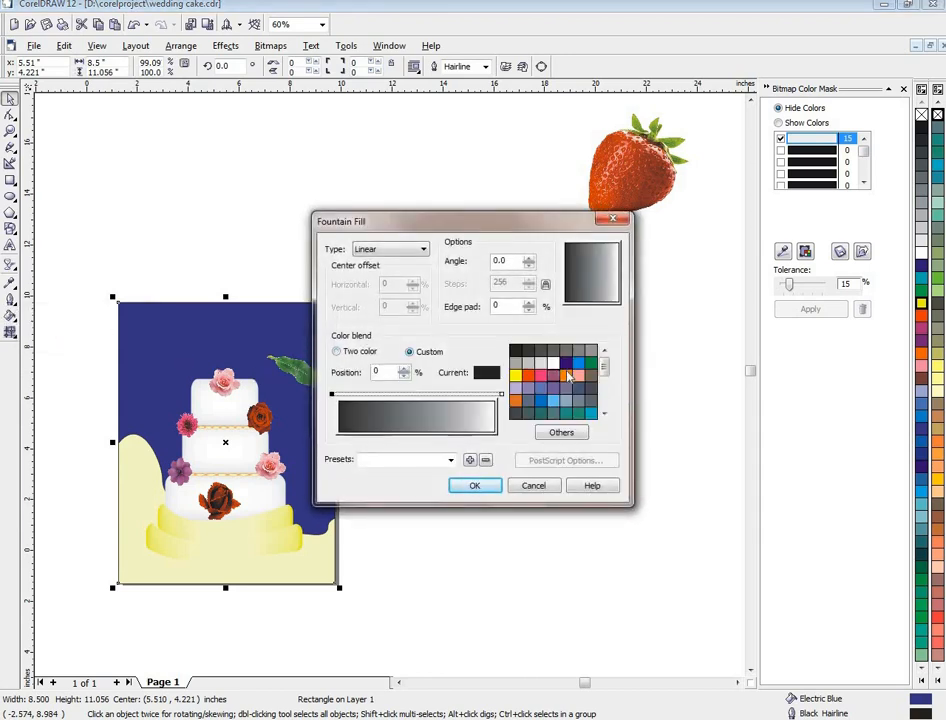
pyautogui.click(566, 362)
pyautogui.click(502, 395)
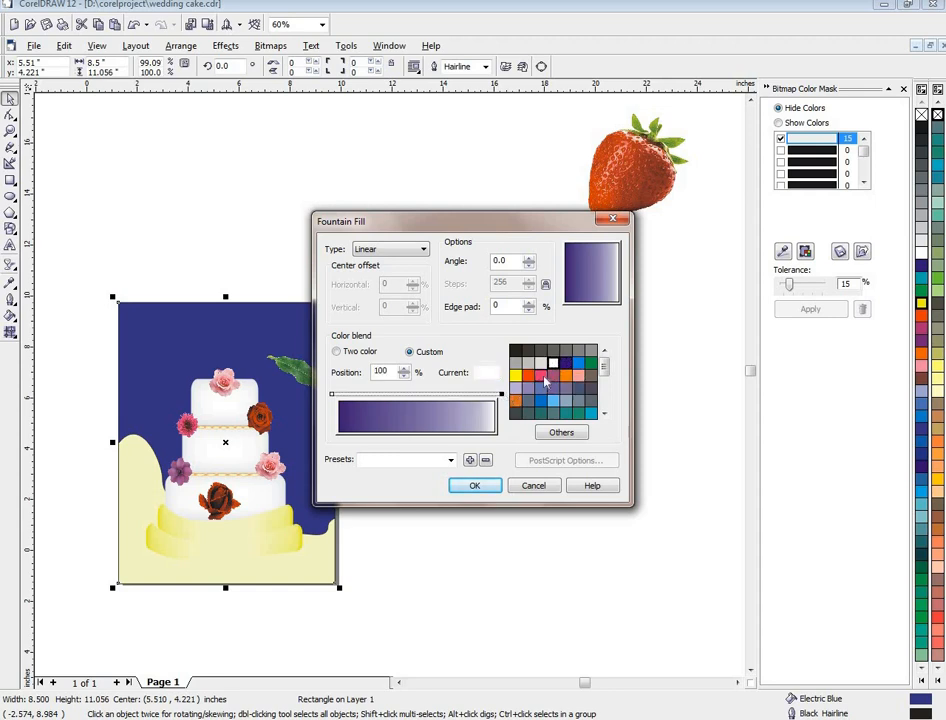
pyautogui.click(565, 366)
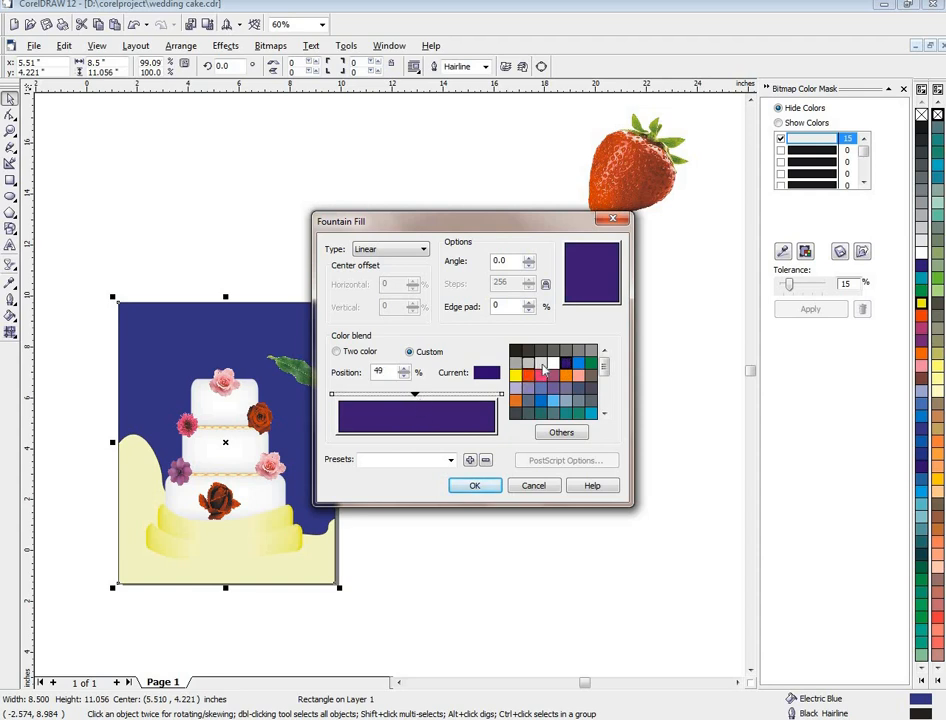
pyautogui.click(550, 363)
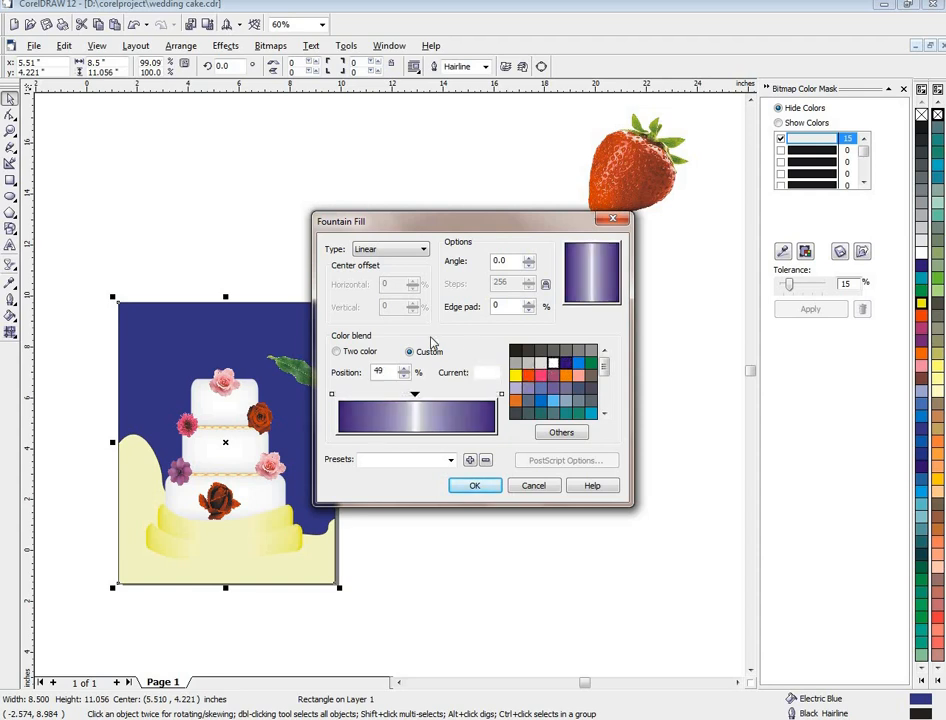
pyautogui.click(405, 254)
pyautogui.click(356, 275)
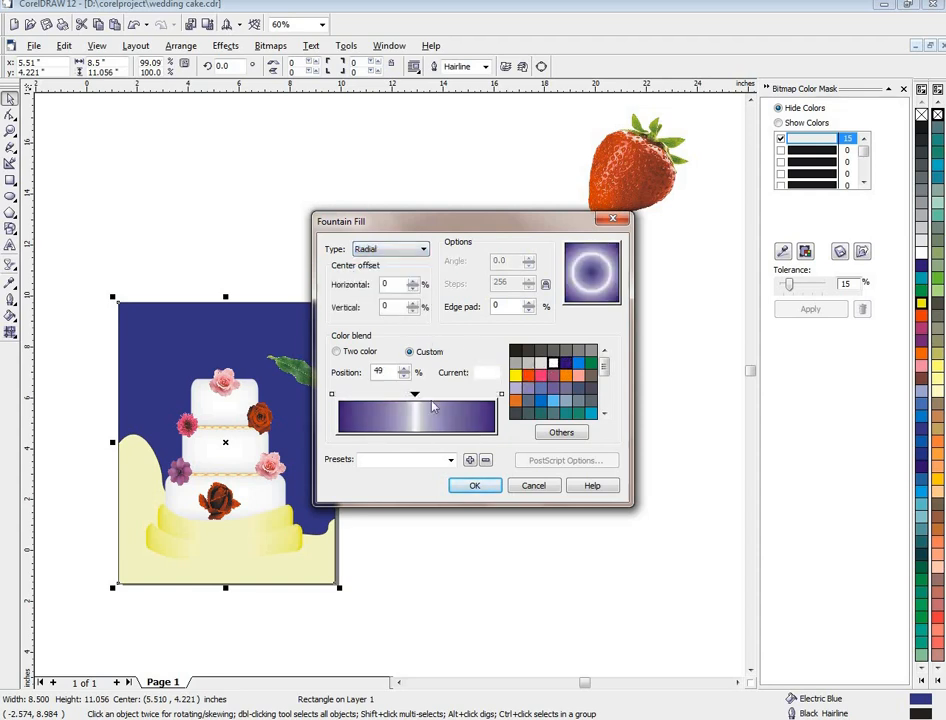
pyautogui.click(468, 485)
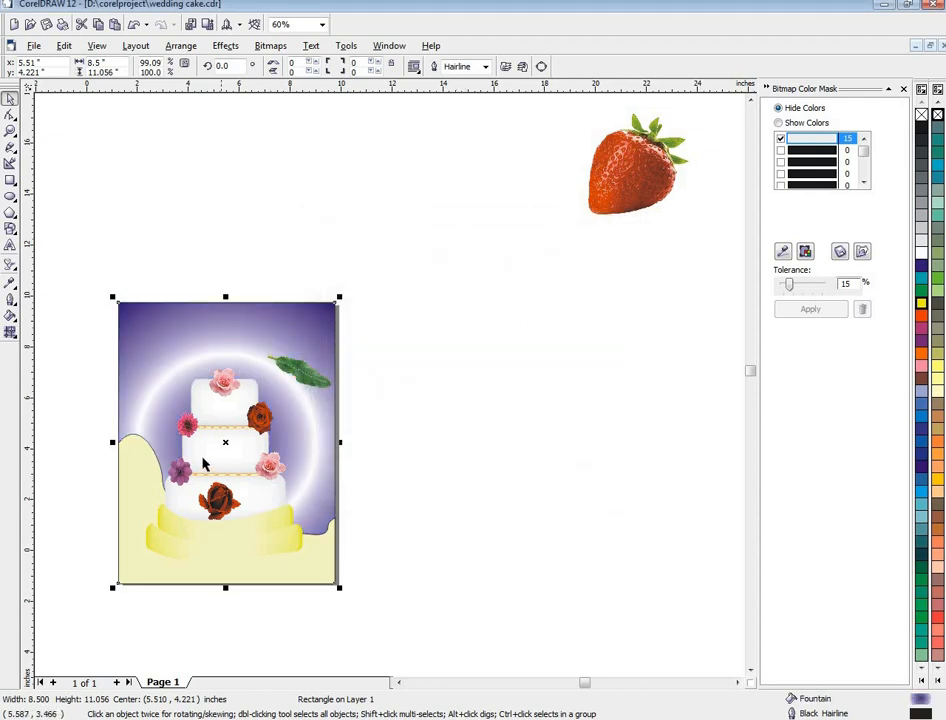
# - Remove the outline from the pale yellow wavy shape at the base of the banner
pyautogui.scroll(-1, 137, 466)
pyautogui.scroll(3, 245, 462)
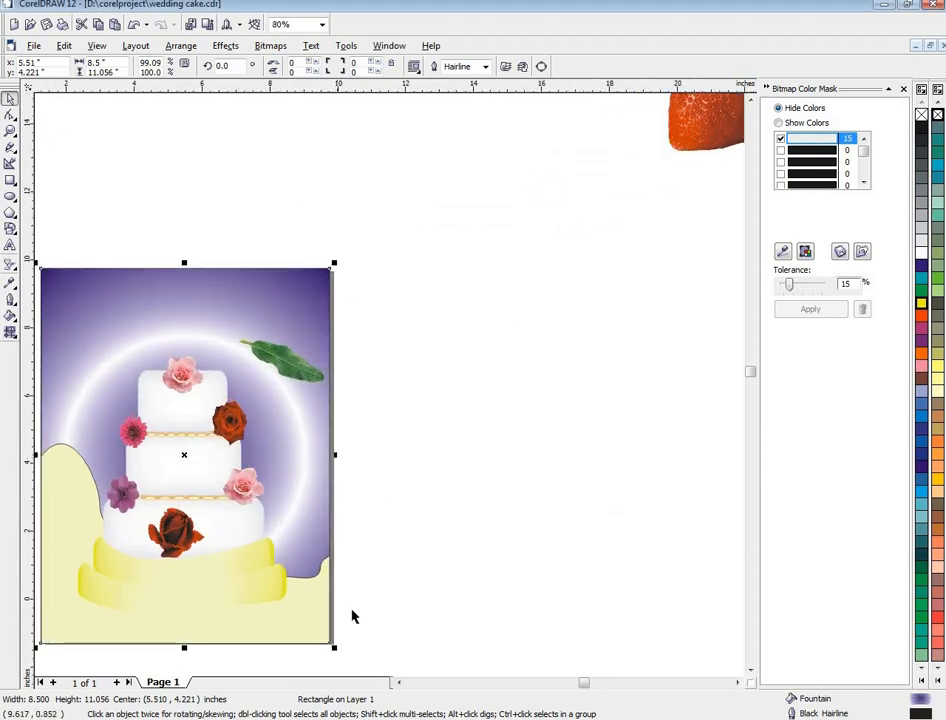
pyautogui.click(398, 682)
pyautogui.click(398, 682)
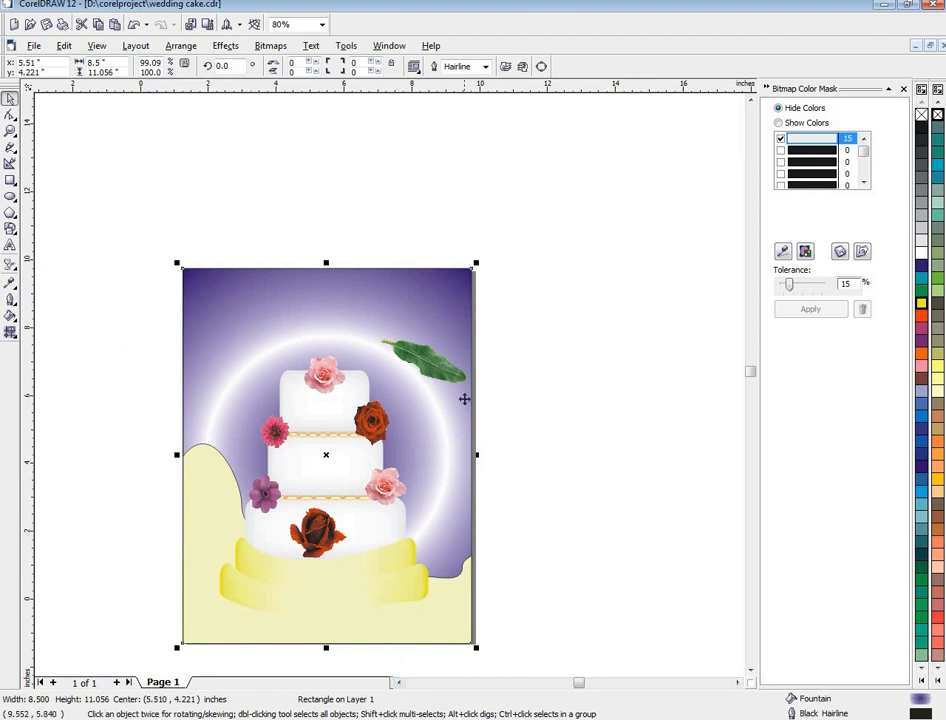
pyautogui.scroll(2, 403, 640)
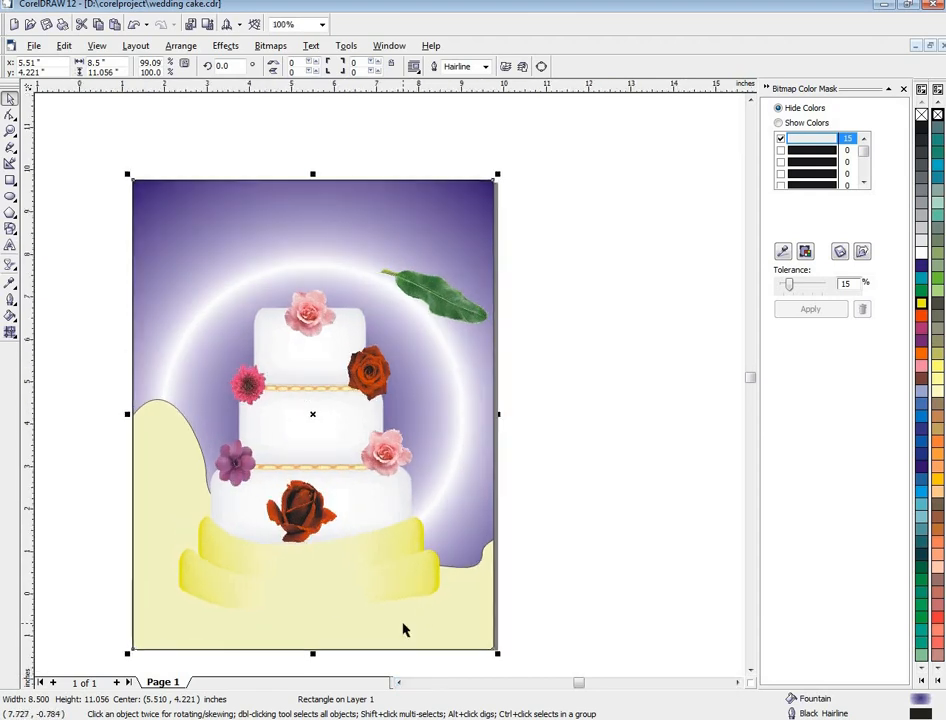
pyautogui.scroll(1, 403, 628)
pyautogui.scroll(-1, 403, 628)
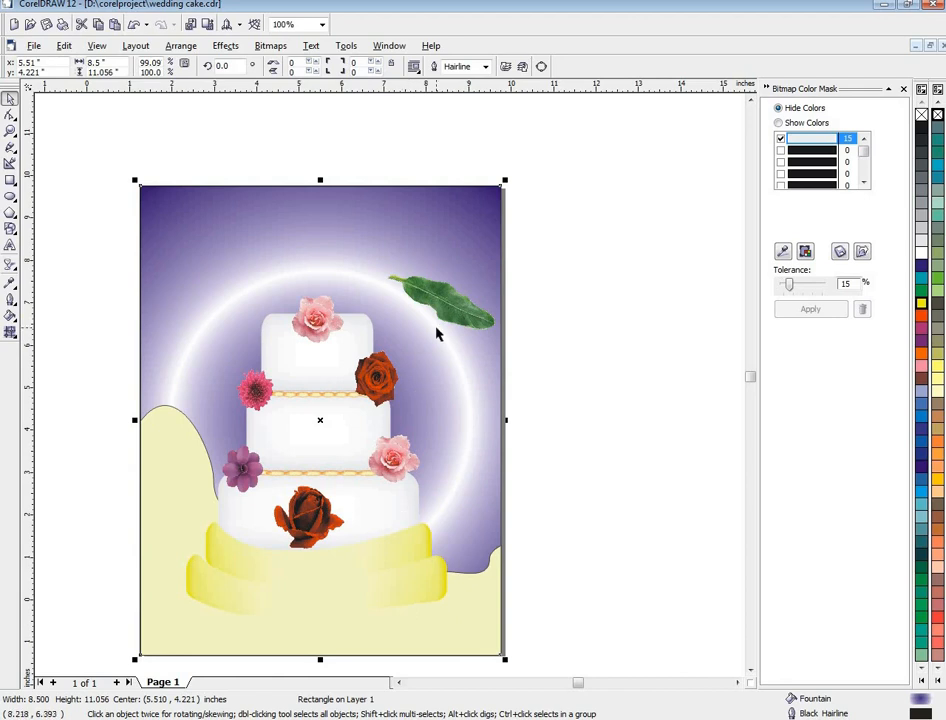
pyautogui.click(169, 448)
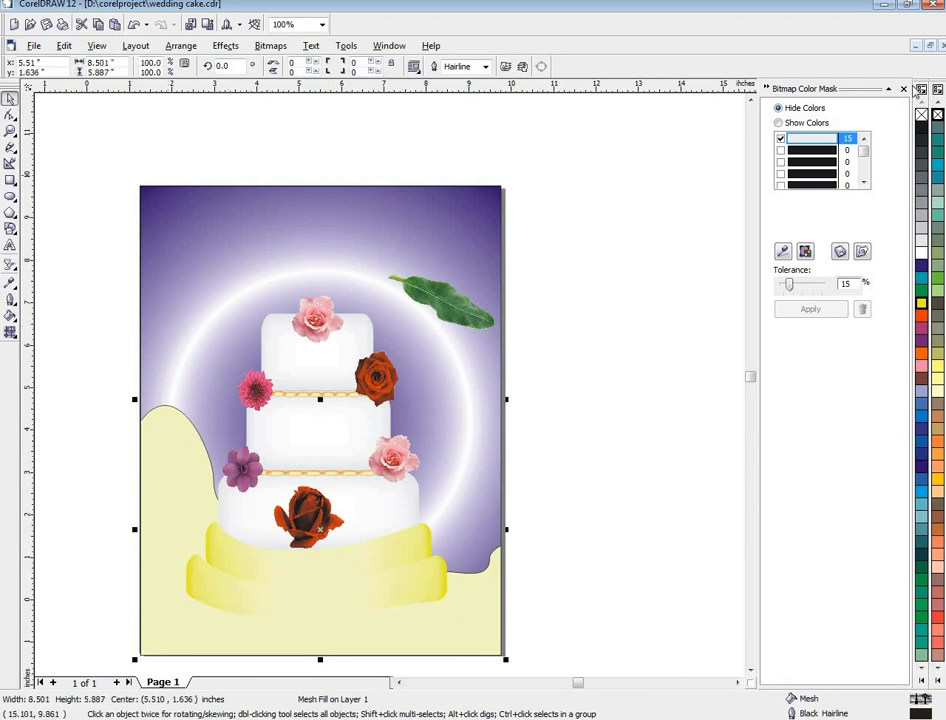
pyautogui.rightClick(937, 115)
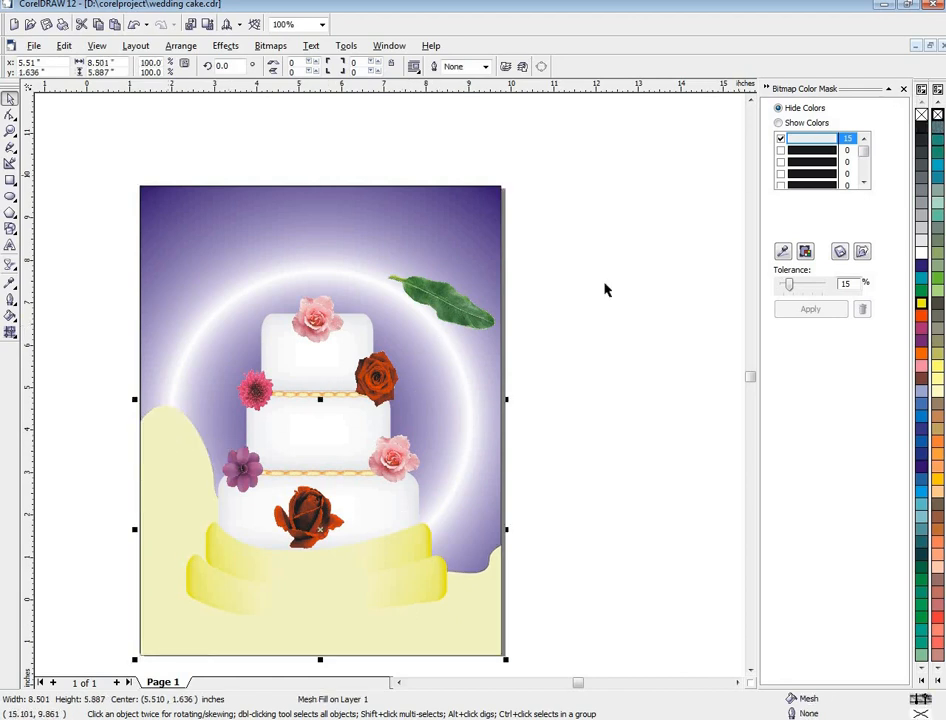
# - Enlarge the leaf to about 3.75 by 3.0 inches and place one copy beside the cake's middle tier and another left of its top tier
pyautogui.moveTo(477, 318); pyautogui.dragTo(462, 318)
pyautogui.click(462, 318)
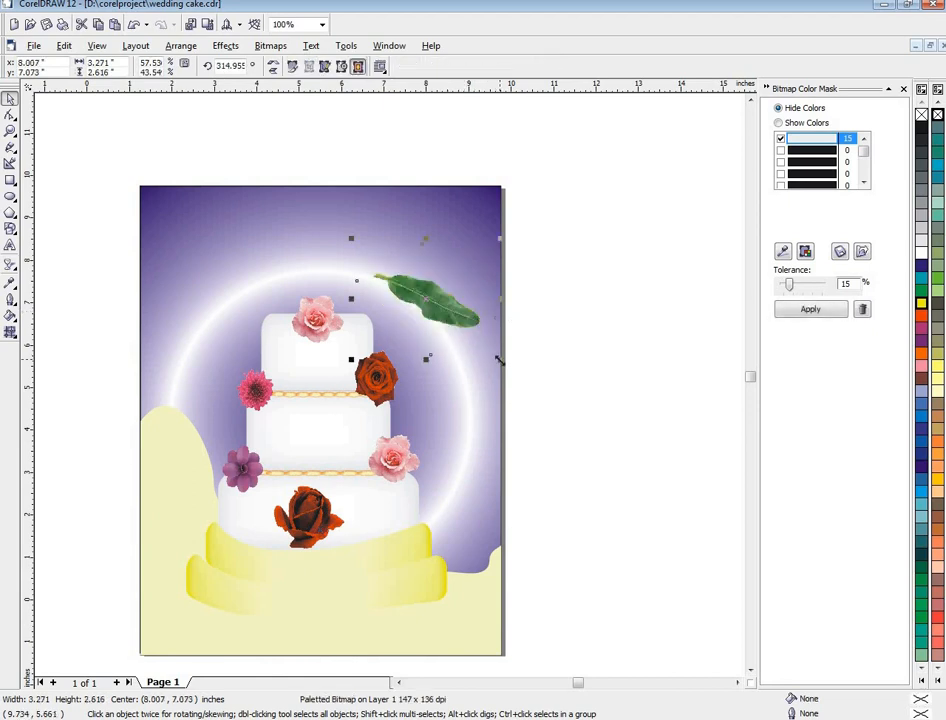
pyautogui.moveTo(500, 360); pyautogui.dragTo(520, 376)
pyautogui.moveTo(462, 320); pyautogui.dragTo(211, 343)
pyautogui.rightClick(480, 426)
pyautogui.rightClick(211, 343)
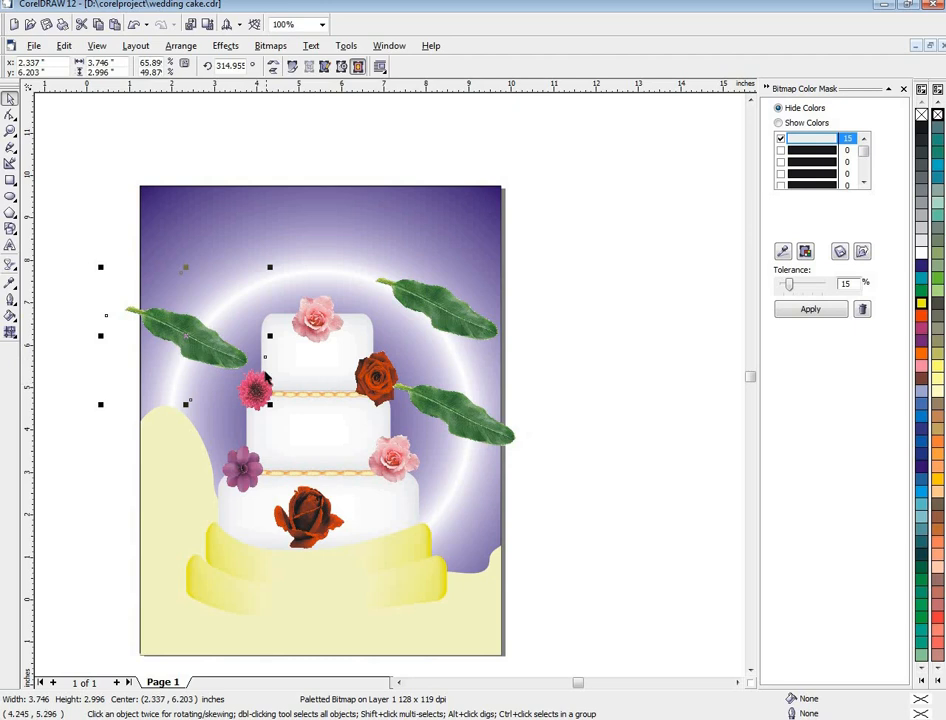
# - Rotate the three leaves to steeper angles, the left one to about 212 degrees and the upper right one to about 296 degrees
pyautogui.click(236, 366)
pyautogui.moveTo(274, 407); pyautogui.dragTo(224, 415)
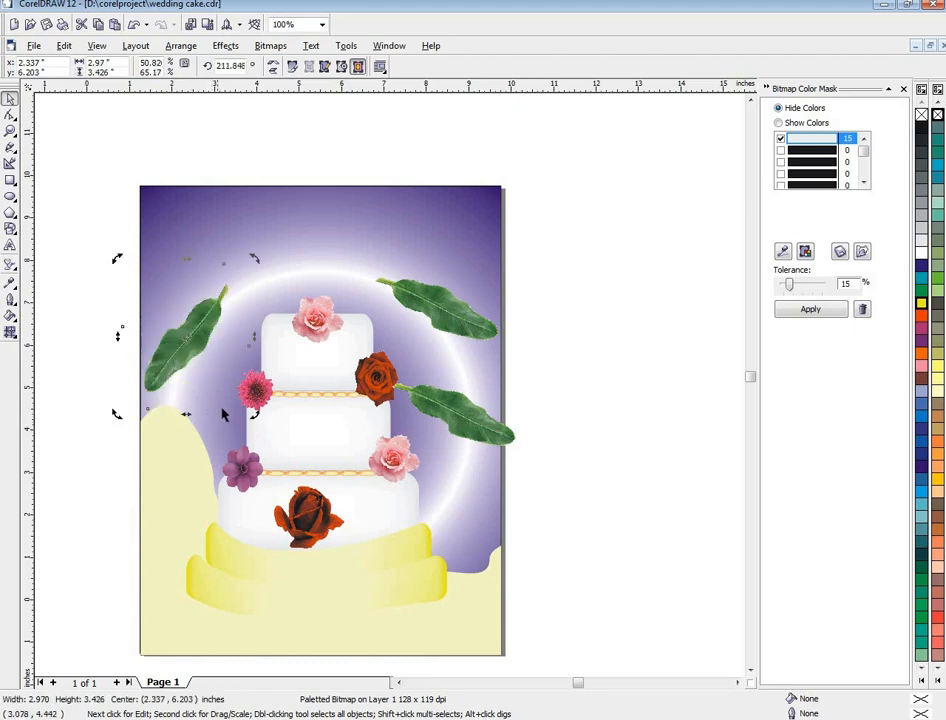
pyautogui.click(433, 420)
pyautogui.click(515, 452)
pyautogui.moveTo(538, 481); pyautogui.dragTo(500, 498)
pyautogui.click(469, 321)
pyautogui.click(470, 322)
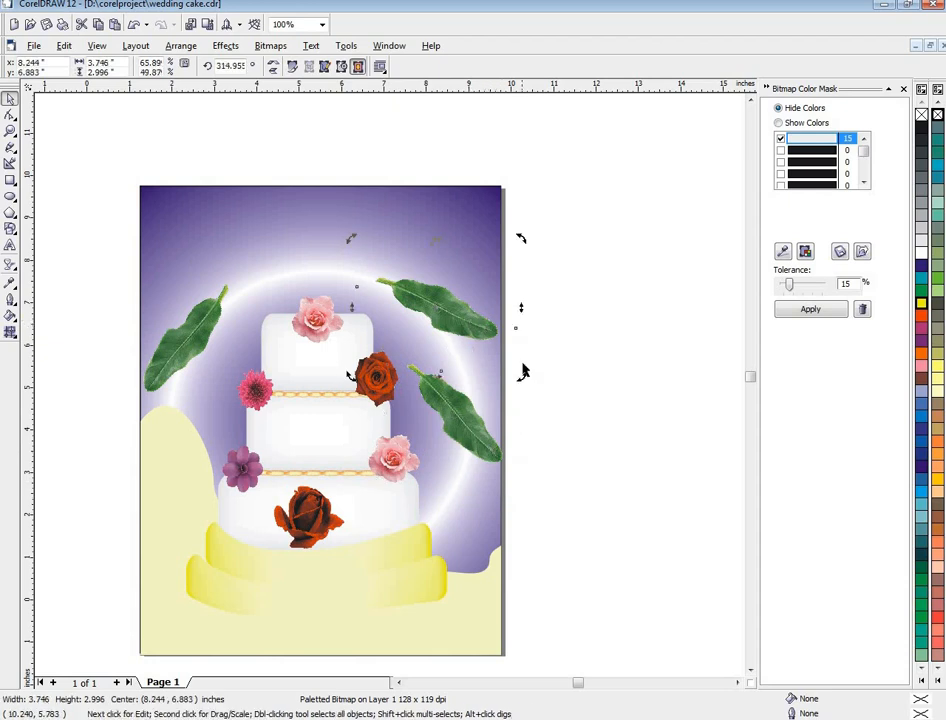
pyautogui.moveTo(523, 374); pyautogui.dragTo(494, 391)
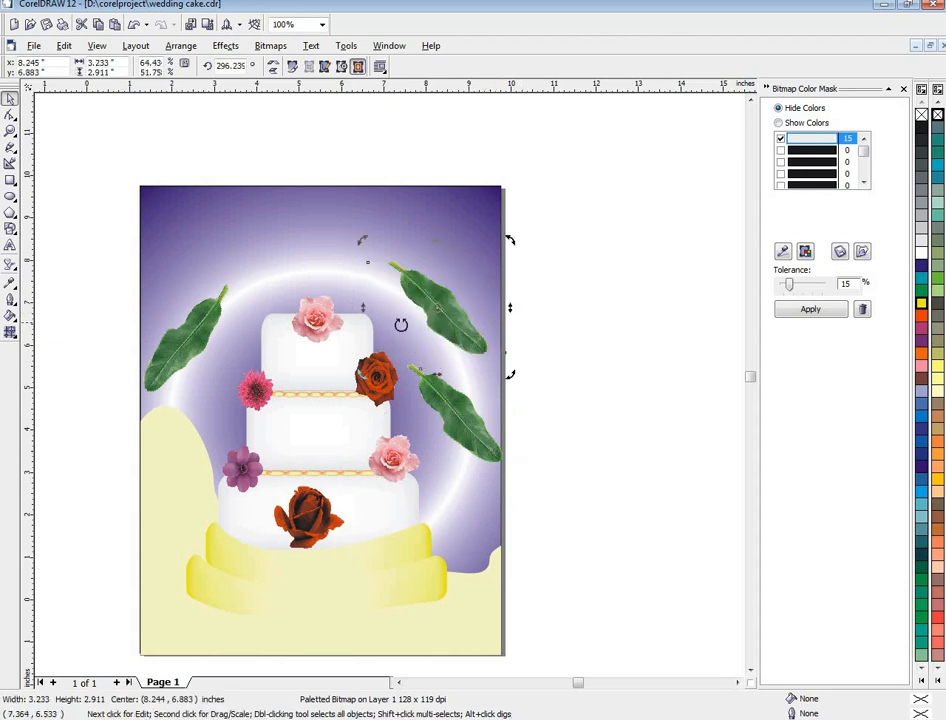
# - Move the large strawberry from the empty area onto the banner's upper edge
pyautogui.scroll(-3, 400, 325)
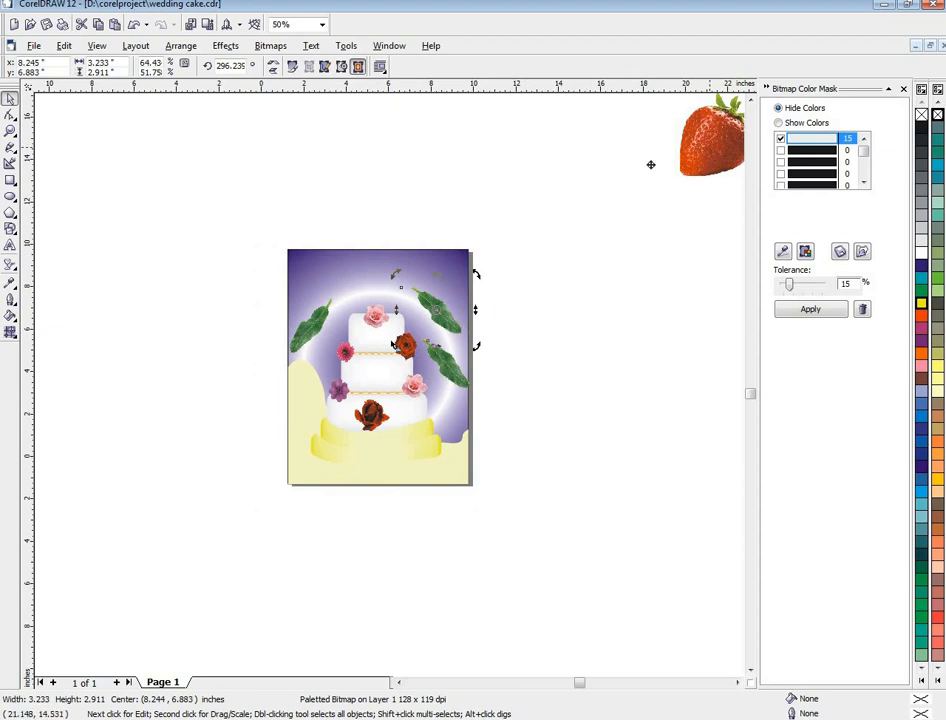
pyautogui.moveTo(661, 186); pyautogui.dragTo(327, 286)
# - Delete the leaf left of the cake and move the lower right leaf to the banner's lower left corner
pyautogui.click(327, 326)
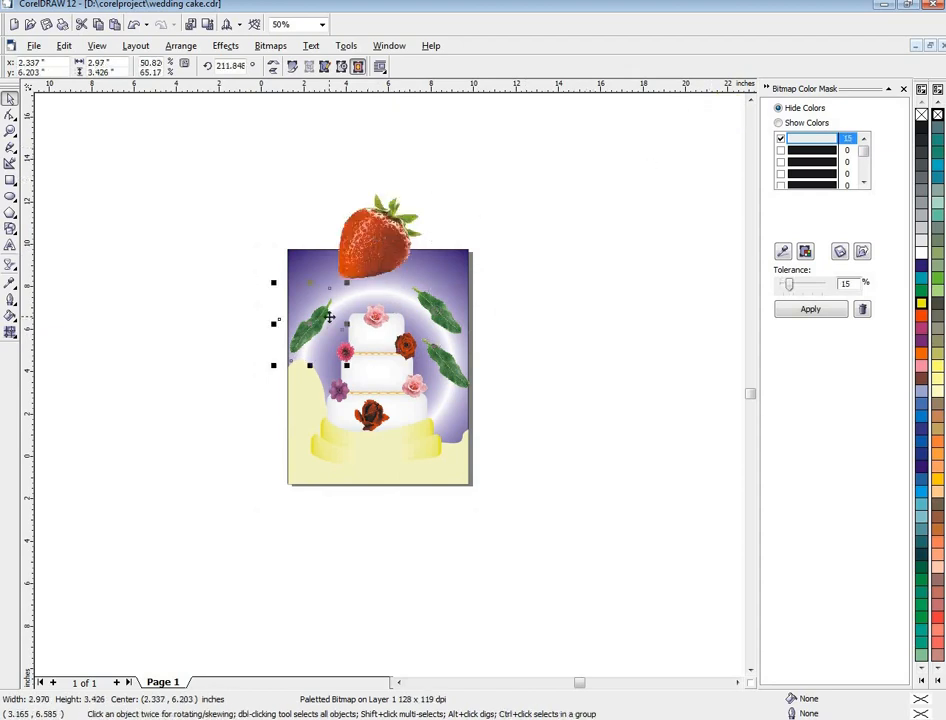
pyautogui.press('Delete')
pyautogui.moveTo(433, 371); pyautogui.dragTo(312, 462)
# - Move the strawberry to the banner's upper left area and shrink it to about 2.28 by 2.21 inches
pyautogui.click(370, 257)
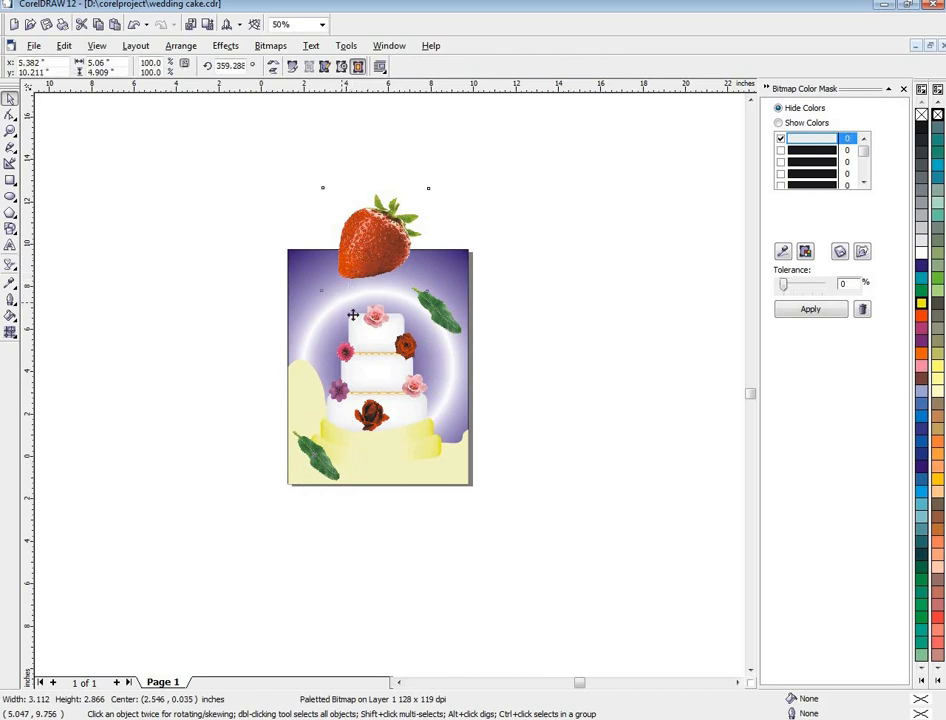
pyautogui.moveTo(370, 257); pyautogui.dragTo(321, 307)
pyautogui.moveTo(418, 364); pyautogui.dragTo(348, 294)
pyautogui.scroll(3, 354, 299)
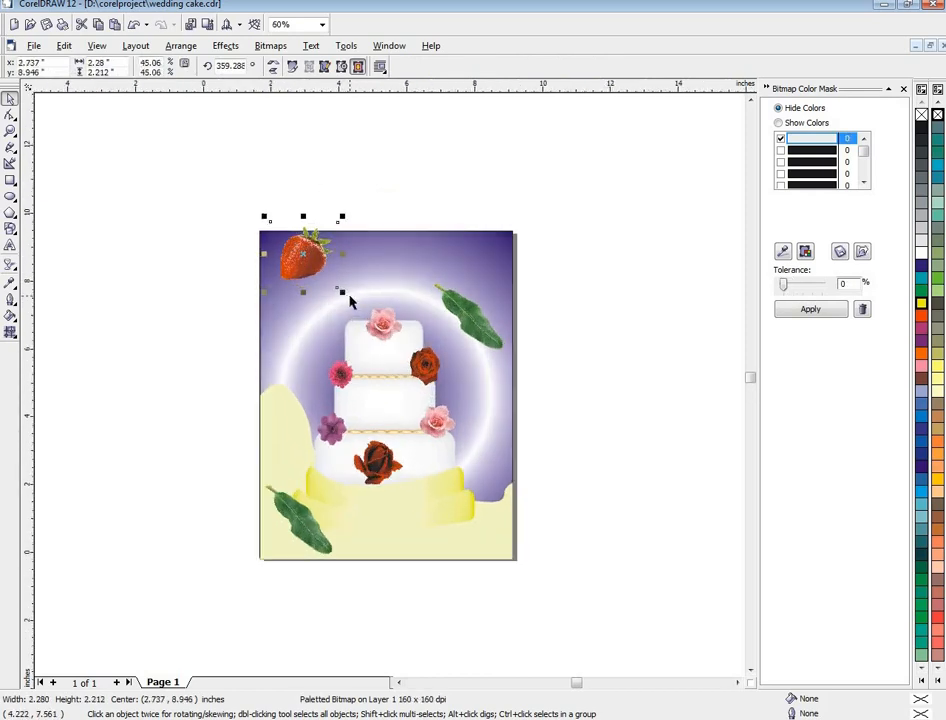
# - Place a copy of the strawberry below the original, shrink both to about 1.2 inches wide and shift the upper one toward the cake
pyautogui.moveTo(296, 241); pyautogui.dragTo(297, 354)
pyautogui.rightClick(297, 354)
pyautogui.click(317, 295)
pyautogui.moveTo(328, 309); pyautogui.dragTo(295, 284)
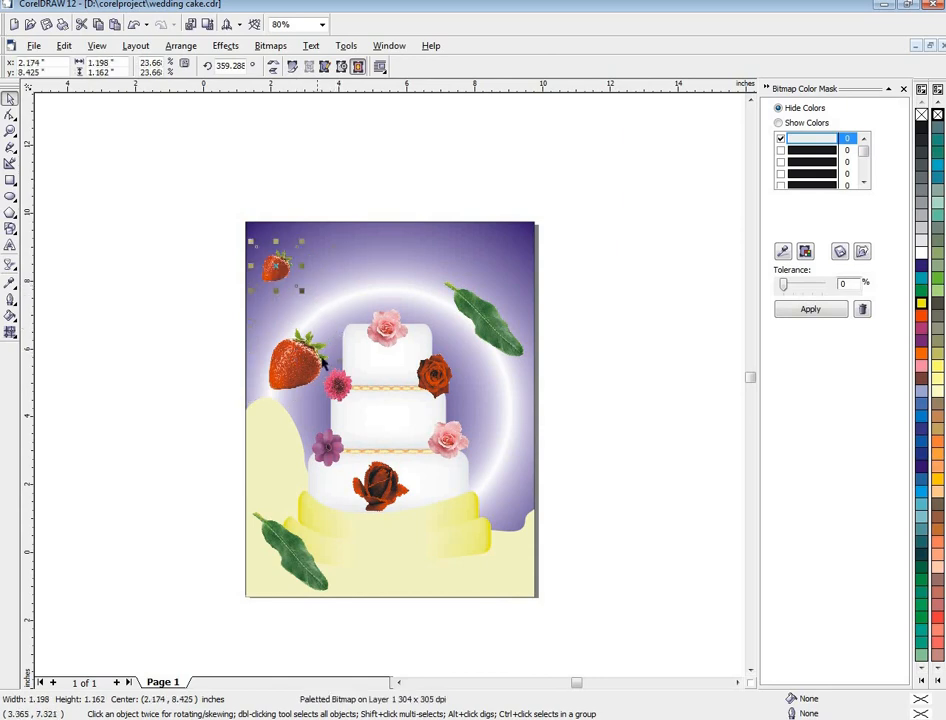
pyautogui.click(326, 373)
pyautogui.moveTo(340, 402); pyautogui.dragTo(309, 374)
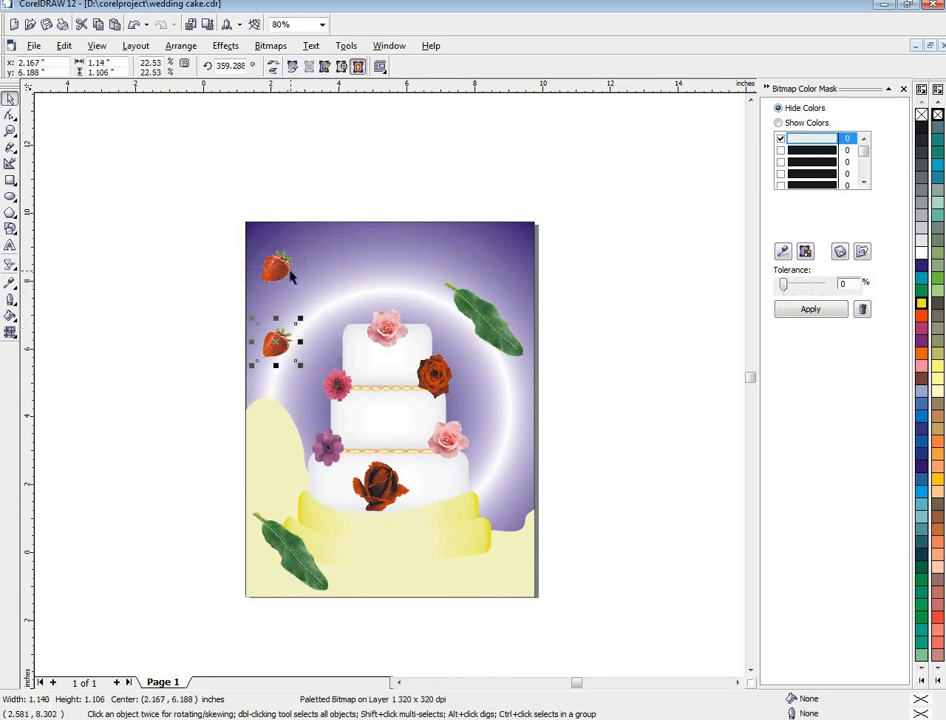
pyautogui.moveTo(290, 276); pyautogui.dragTo(321, 292)
# - Apply a 3 by 3 mesh fill to the background rectangle and color all its nodes dark blue
pyautogui.click(372, 288)
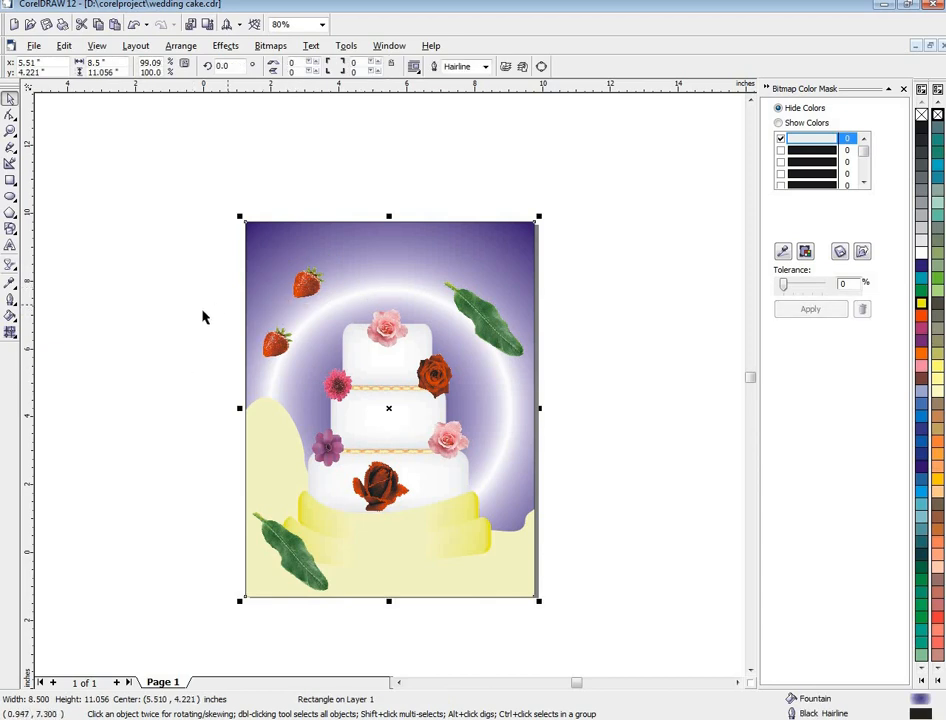
pyautogui.click(10, 330)
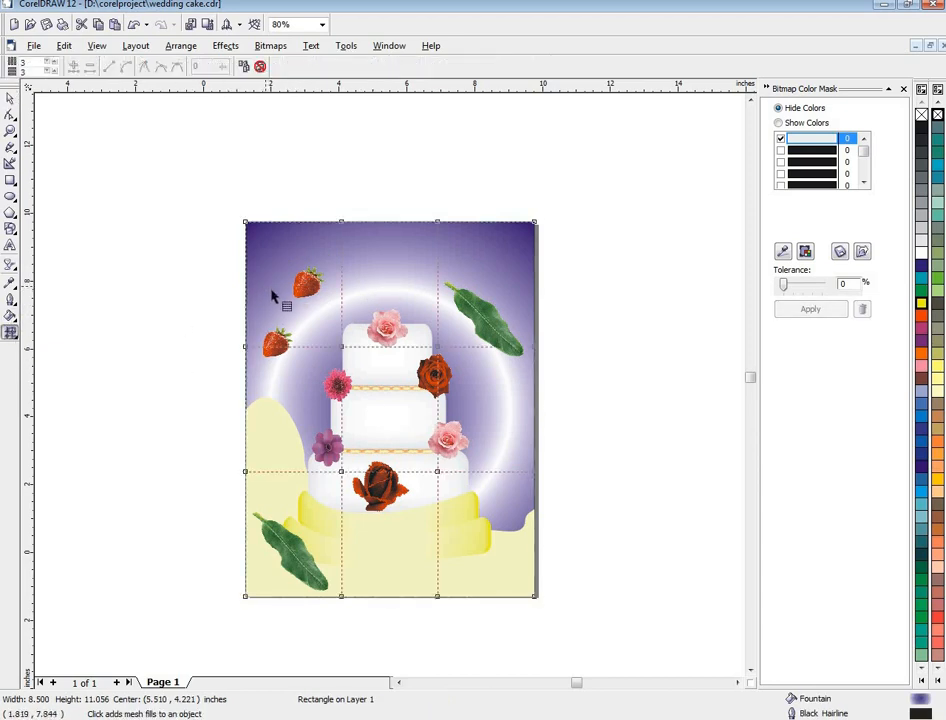
pyautogui.click(395, 416)
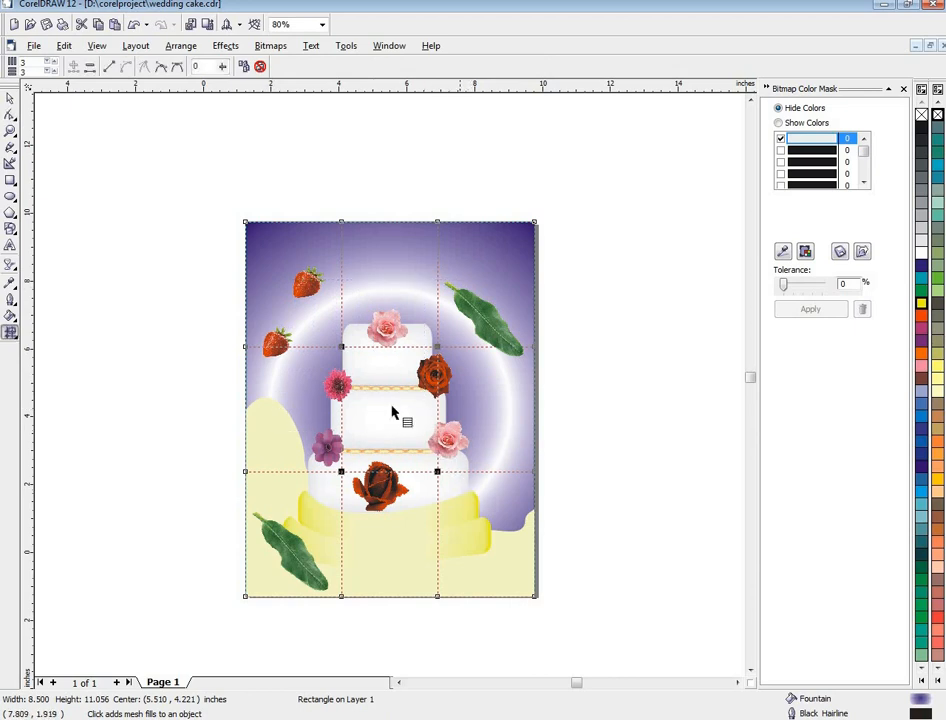
pyautogui.moveTo(208, 170); pyautogui.dragTo(556, 628)
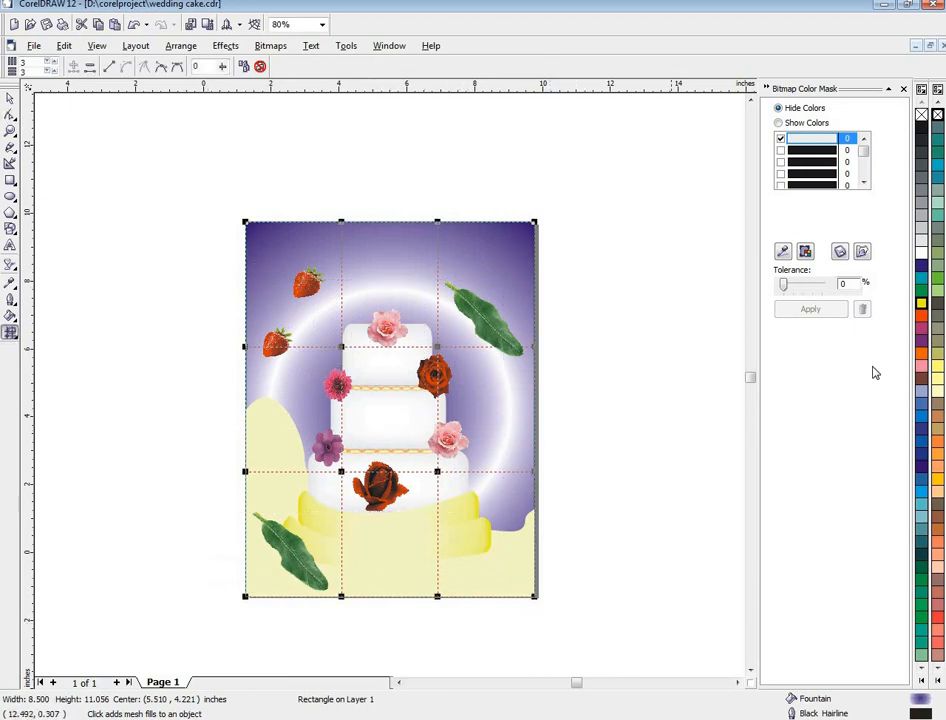
pyautogui.click(927, 266)
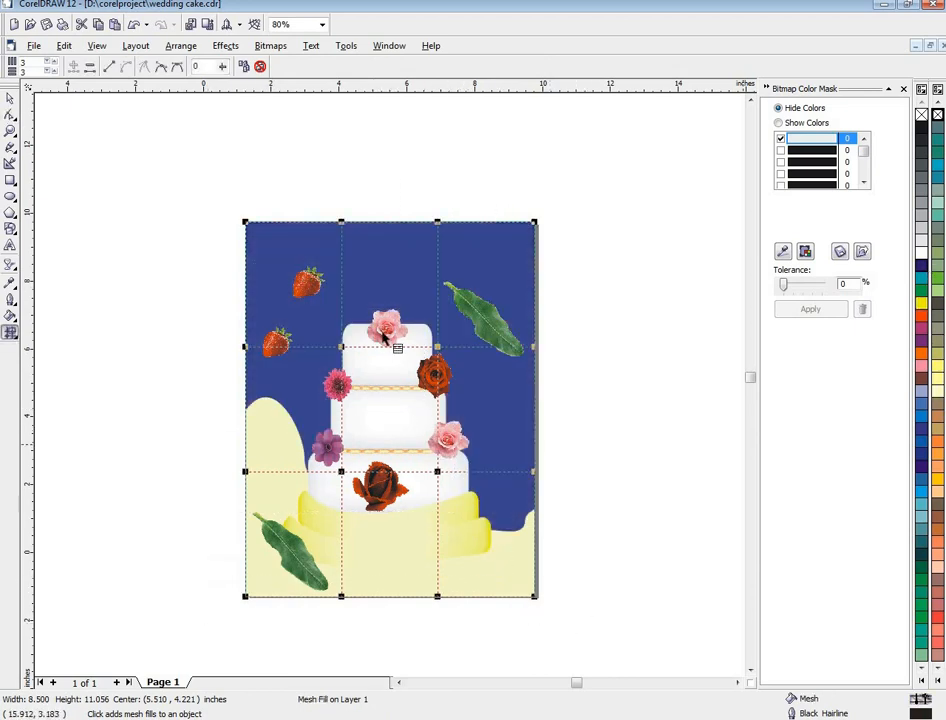
# - Color the four inner mesh nodes of the background light grey to create a glow behind the cake
pyautogui.moveTo(335, 341); pyautogui.dragTo(464, 490)
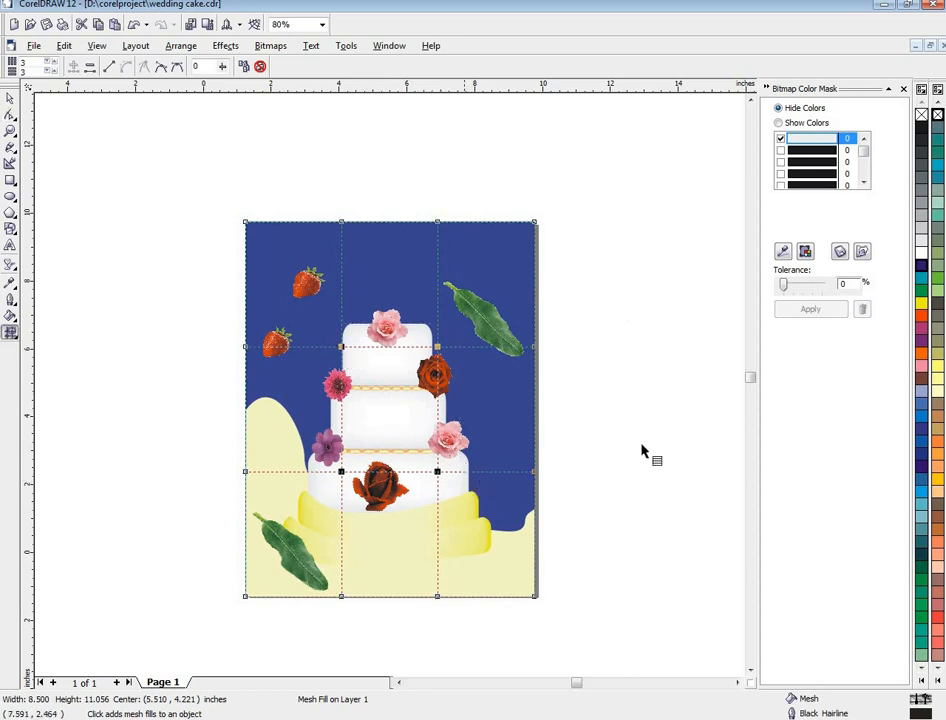
pyautogui.click(922, 257)
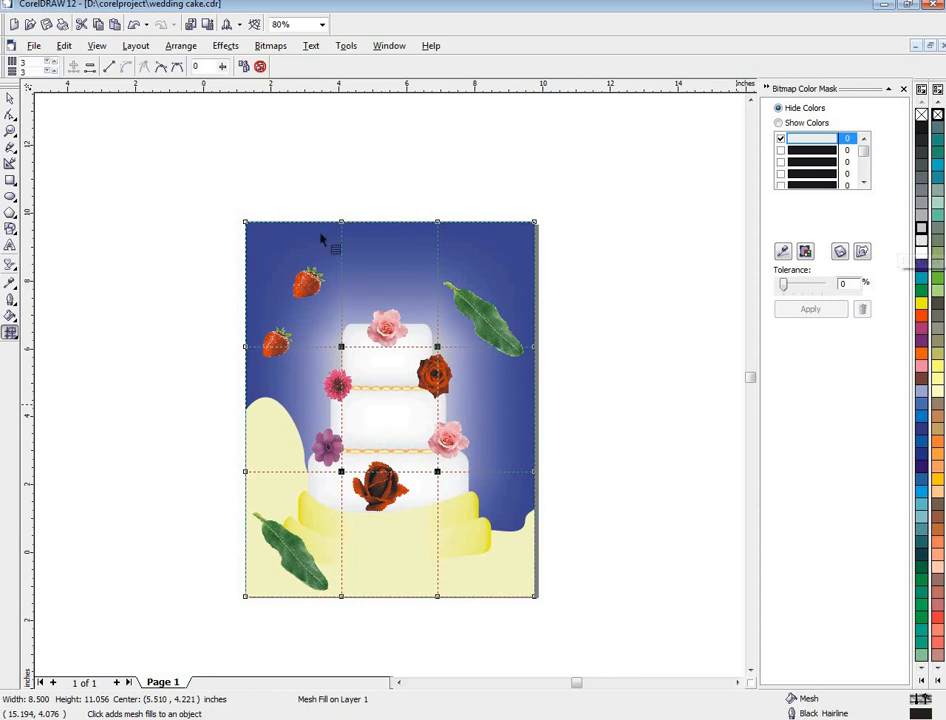
pyautogui.click(9, 98)
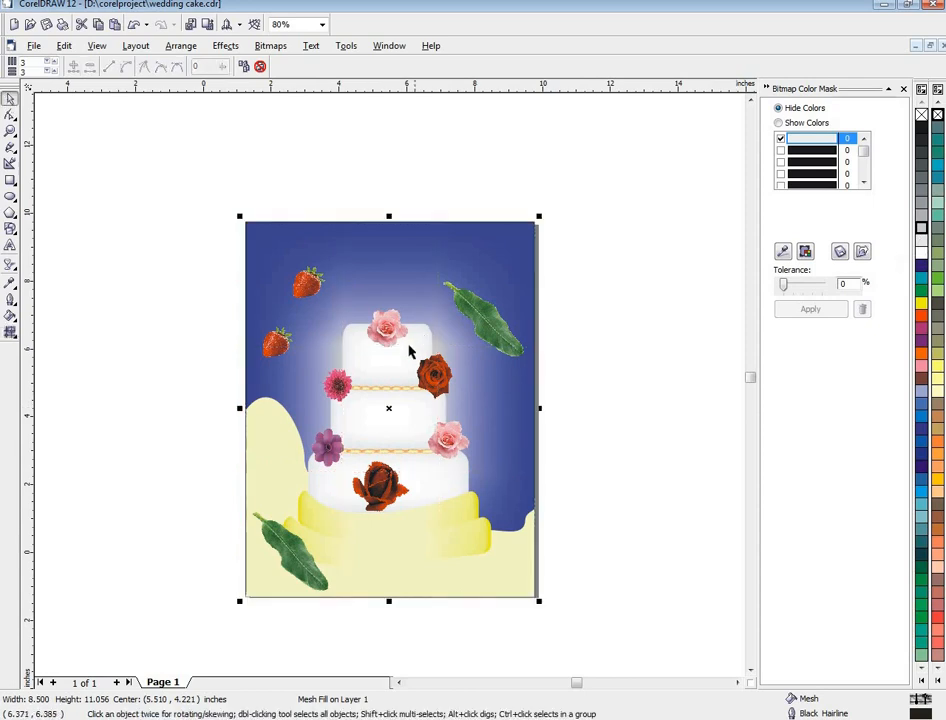
# - Place copies of the small strawberry around the cake, above it, along both sides and two on the pale yellow area below
pyautogui.moveTo(307, 291); pyautogui.dragTo(465, 274)
pyautogui.moveTo(464, 425); pyautogui.dragTo(301, 416)
pyautogui.moveTo(298, 285); pyautogui.dragTo(377, 269)
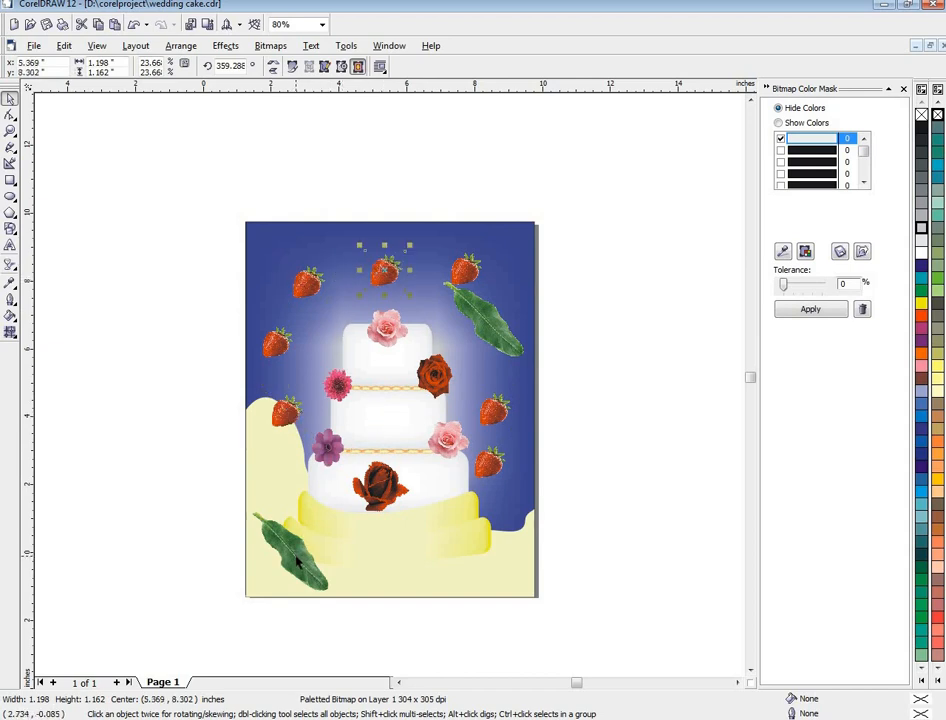
pyautogui.moveTo(488, 470); pyautogui.dragTo(279, 476)
pyautogui.moveTo(279, 476); pyautogui.dragTo(411, 563)
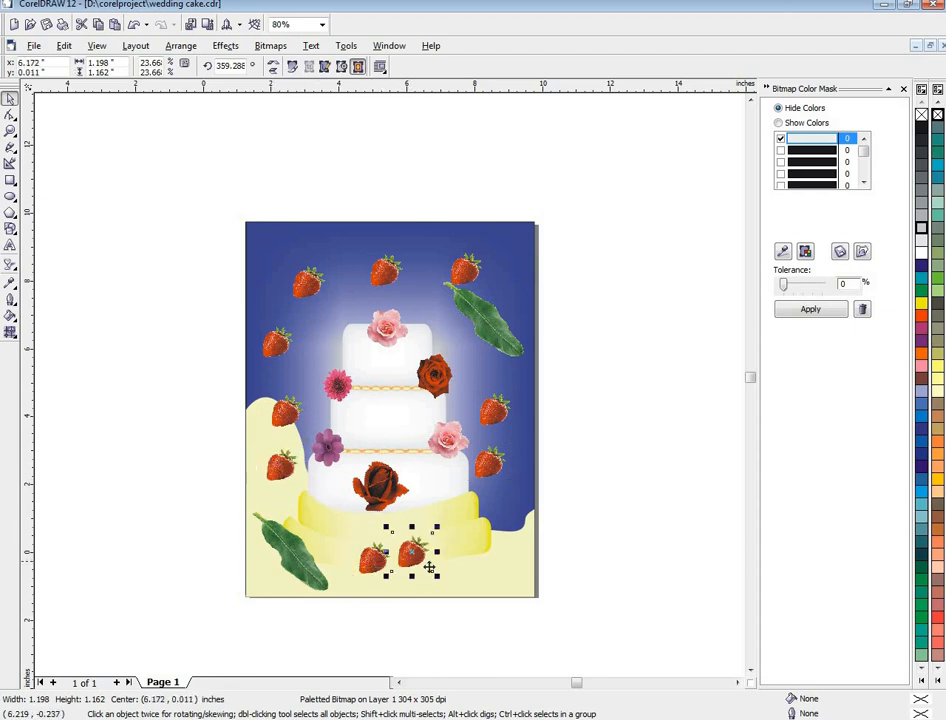
# - Clear the area above the cake by deleting the middle strawberry and moving its two neighbours lower, the right one past the leaf's outer side
pyautogui.click(289, 565)
pyautogui.click(578, 397)
pyautogui.scroll(-1, 579, 396)
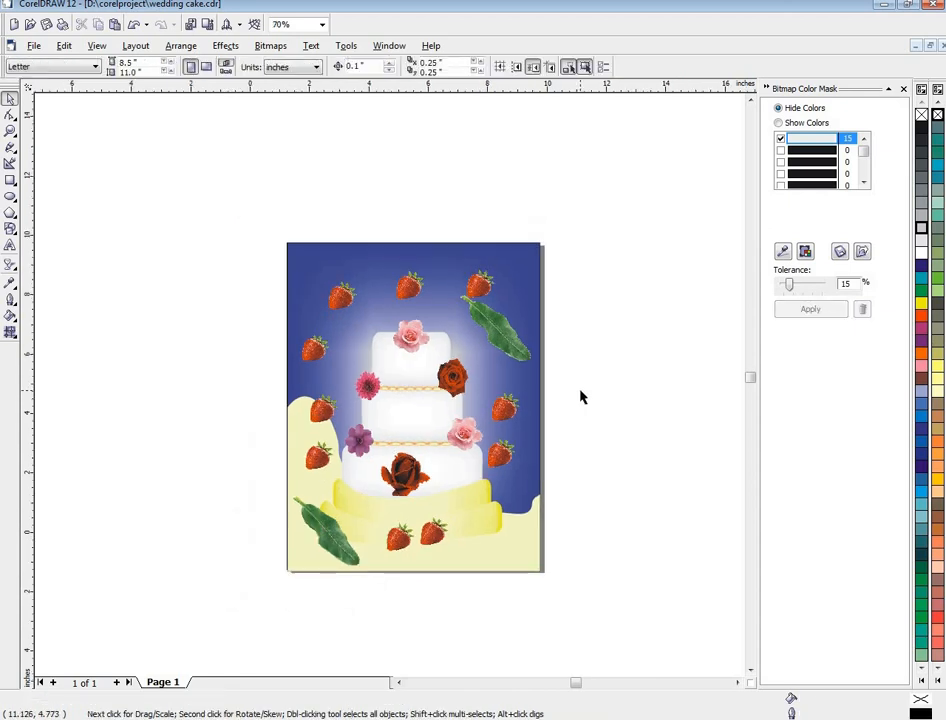
pyautogui.click(402, 289)
pyautogui.moveTo(403, 291); pyautogui.dragTo(401, 311)
pyautogui.moveTo(335, 294); pyautogui.dragTo(335, 320)
pyautogui.click(416, 313)
pyautogui.press('Delete')
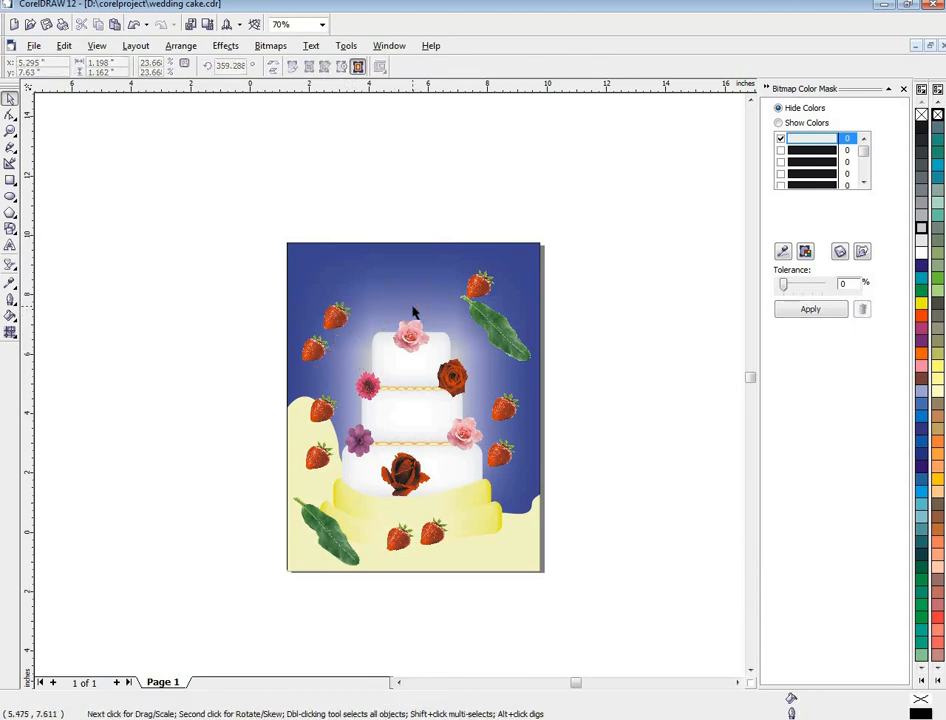
pyautogui.moveTo(492, 287); pyautogui.dragTo(529, 313)
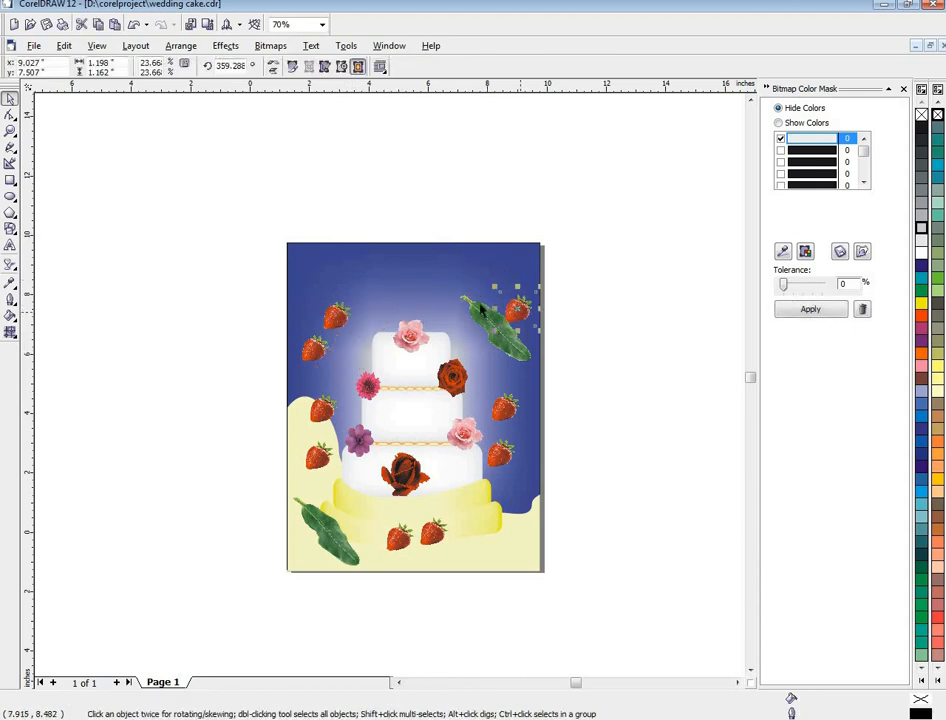
# - Start a line of artistic text on the blue area above the cake
pyautogui.click(9, 246)
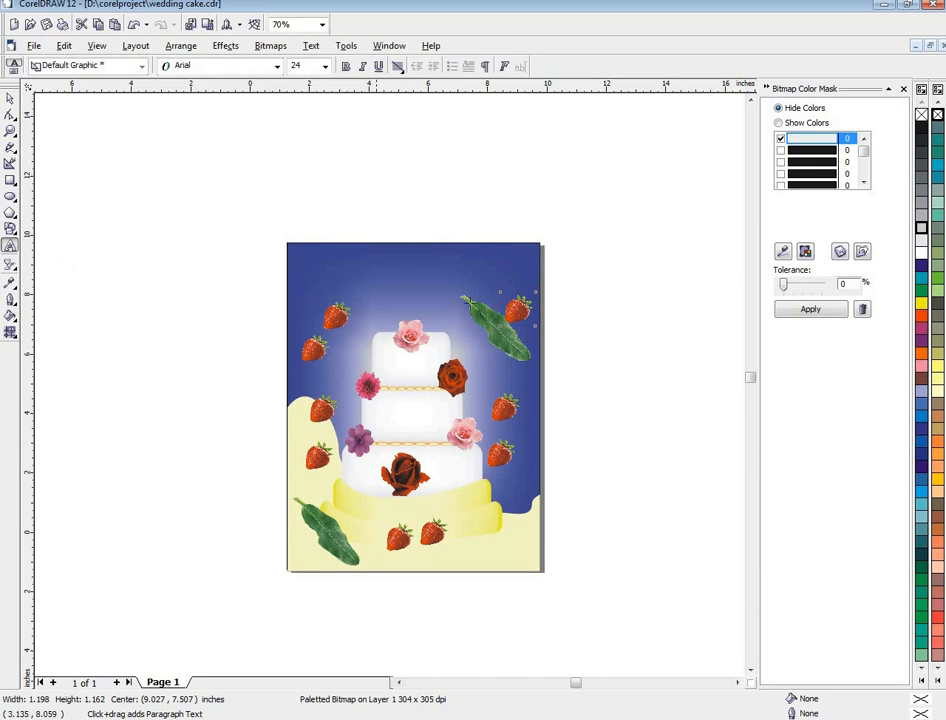
pyautogui.click(358, 276)
pyautogui.scroll(3, 435, 300)
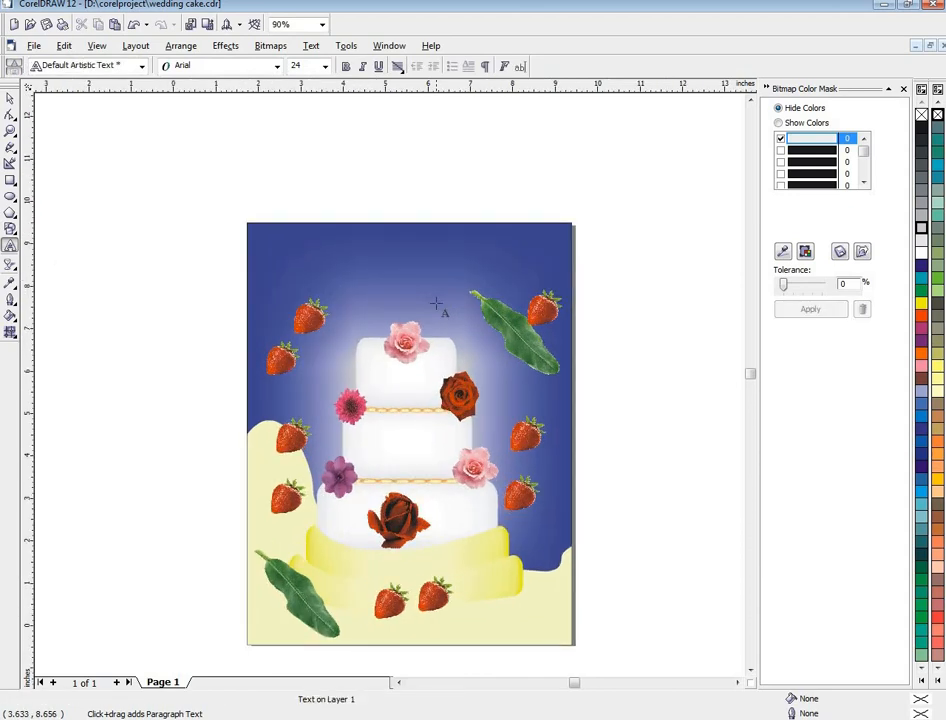
pyautogui.scroll(2, 435, 303)
pyautogui.scroll(-2, 435, 303)
pyautogui.scroll(1, 435, 303)
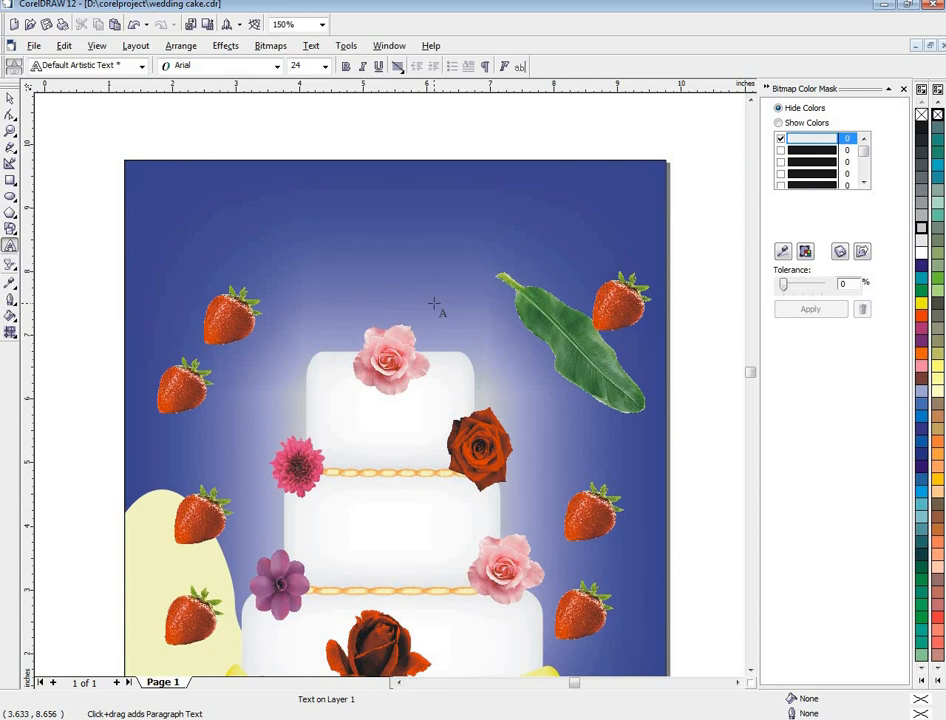
pyautogui.write('we')
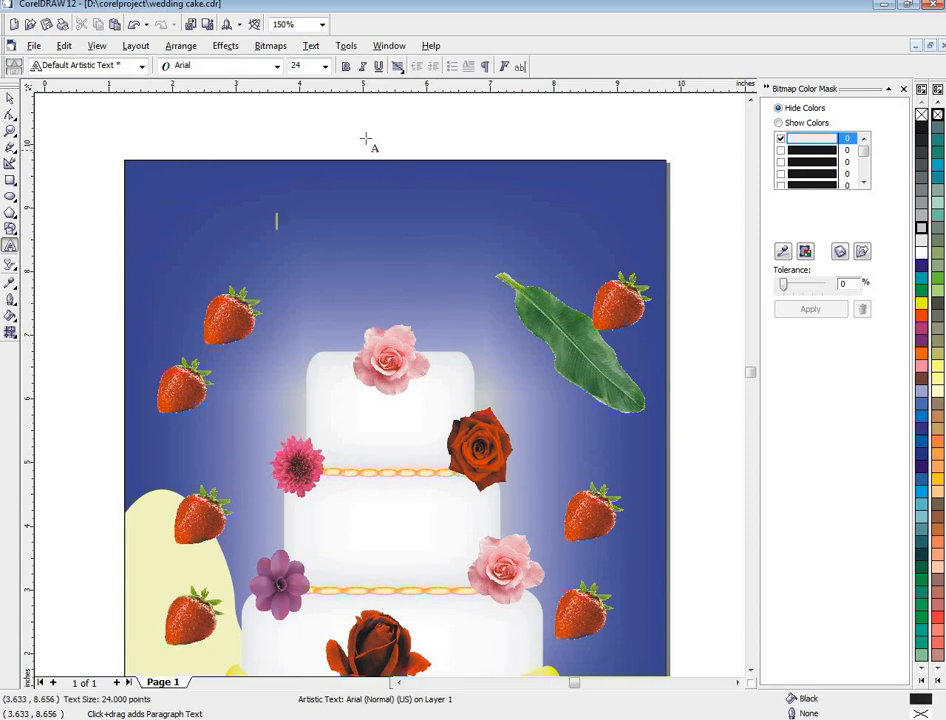
# - Browse the fonts for the title text and try DaunPenh
pyautogui.click(215, 66)
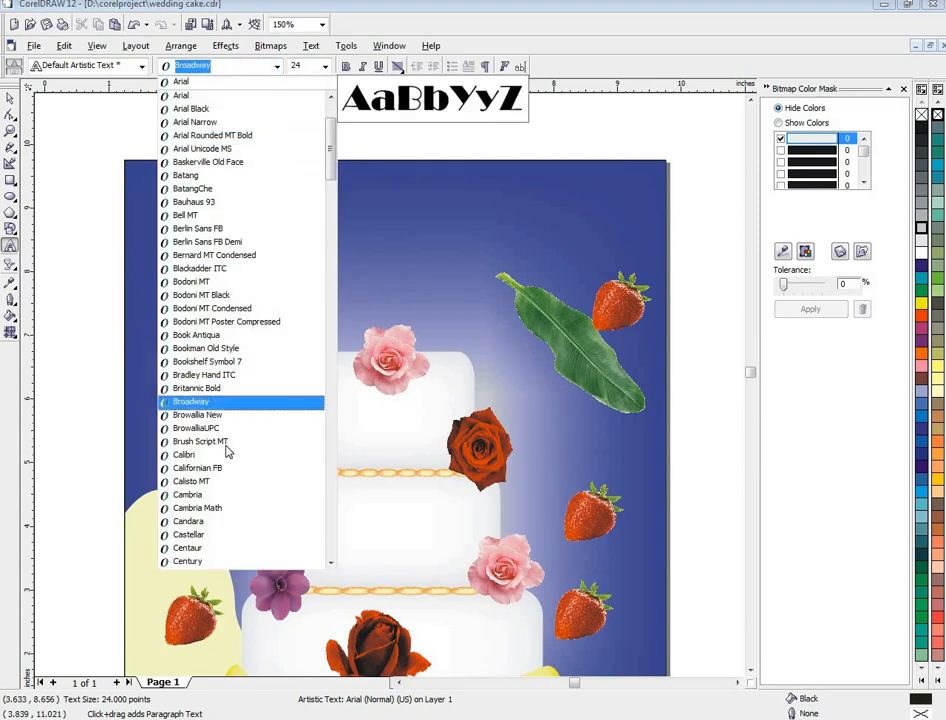
pyautogui.press('Down')
pyautogui.press('Down')
pyautogui.press('Down')
pyautogui.press('Down')
pyautogui.press('Down')
pyautogui.press('Down')
pyautogui.press('Down')
pyautogui.press('Down')
pyautogui.press('Down')
pyautogui.press('Down')
pyautogui.press('Down')
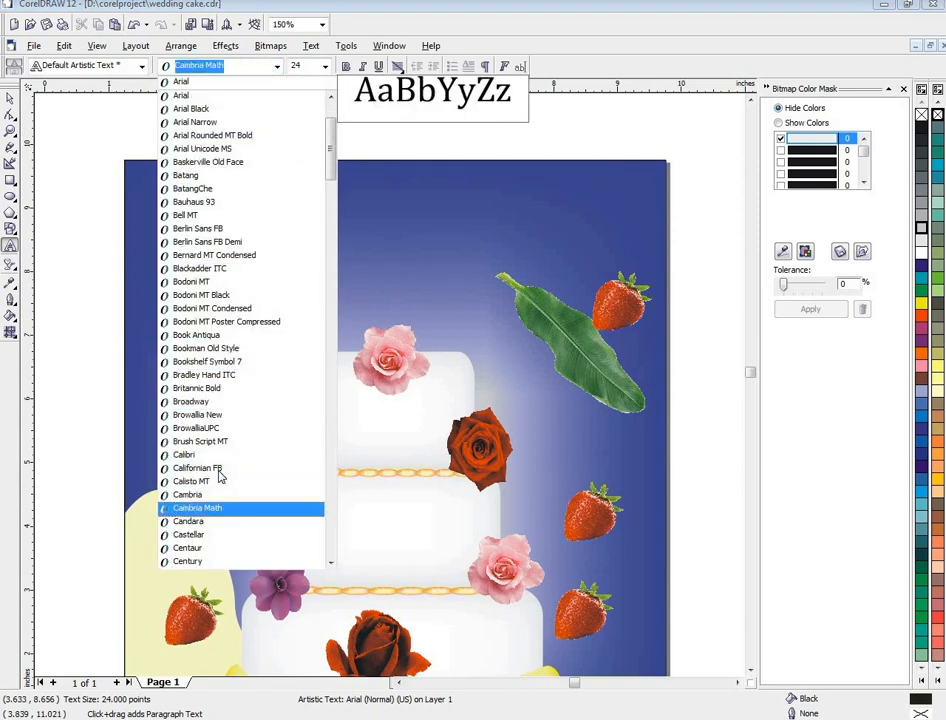
pyautogui.press('Down')
pyautogui.press('Down')
pyautogui.press('Down')
pyautogui.press('Down')
pyautogui.press('Down')
pyautogui.press('Down')
pyautogui.press('Down')
pyautogui.press('Down')
pyautogui.press('Down')
pyautogui.press('Down')
pyautogui.press('Down')
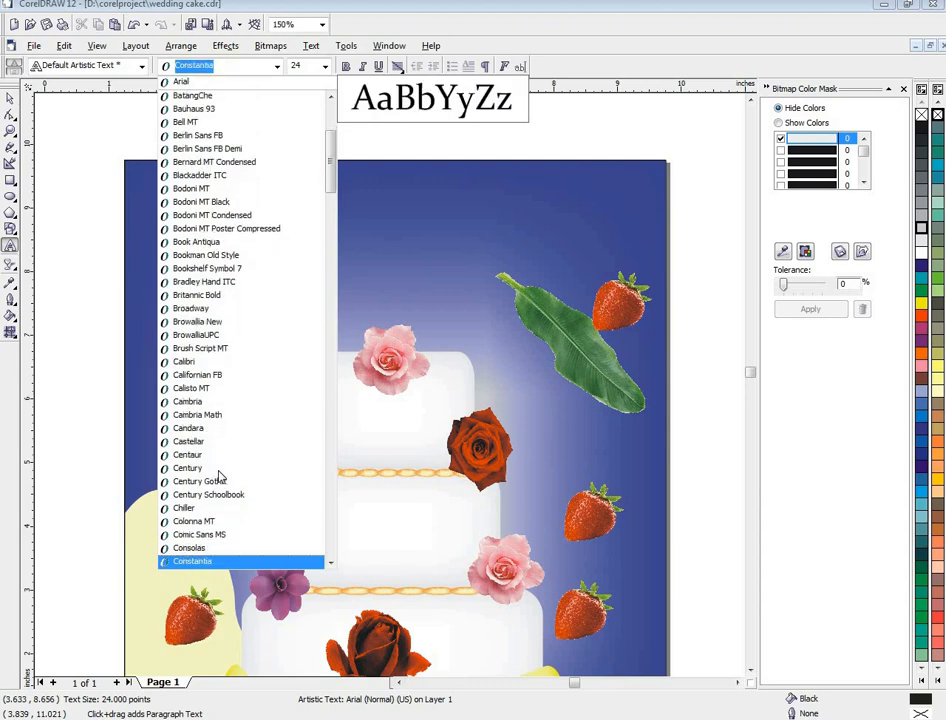
pyautogui.press('Down')
pyautogui.press('Down')
pyautogui.press('Down')
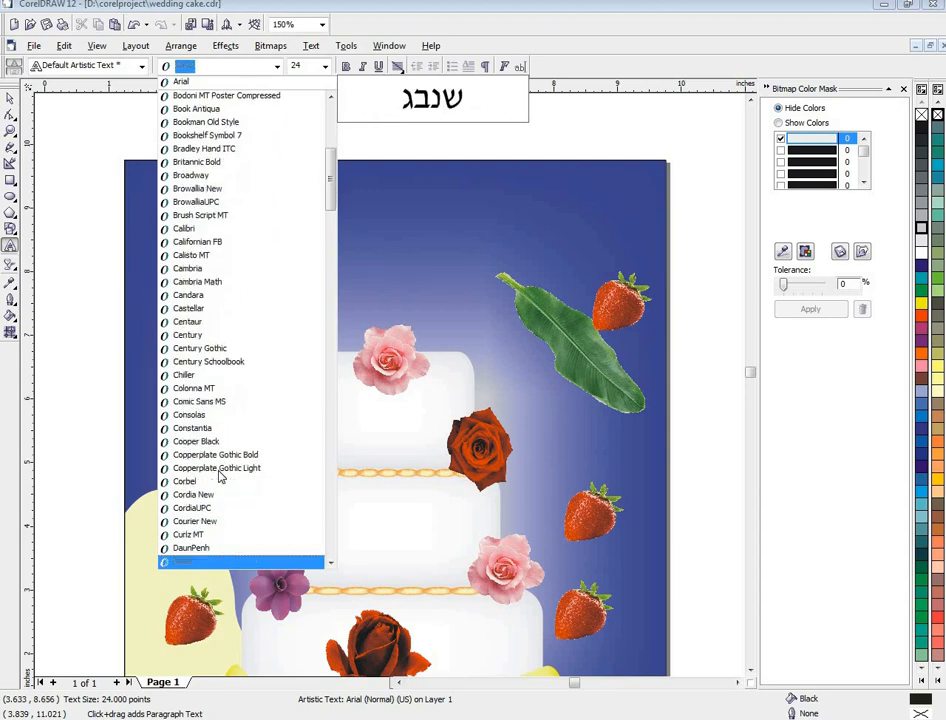
pyautogui.press('Up')
pyautogui.press('Up')
pyautogui.press('Return')
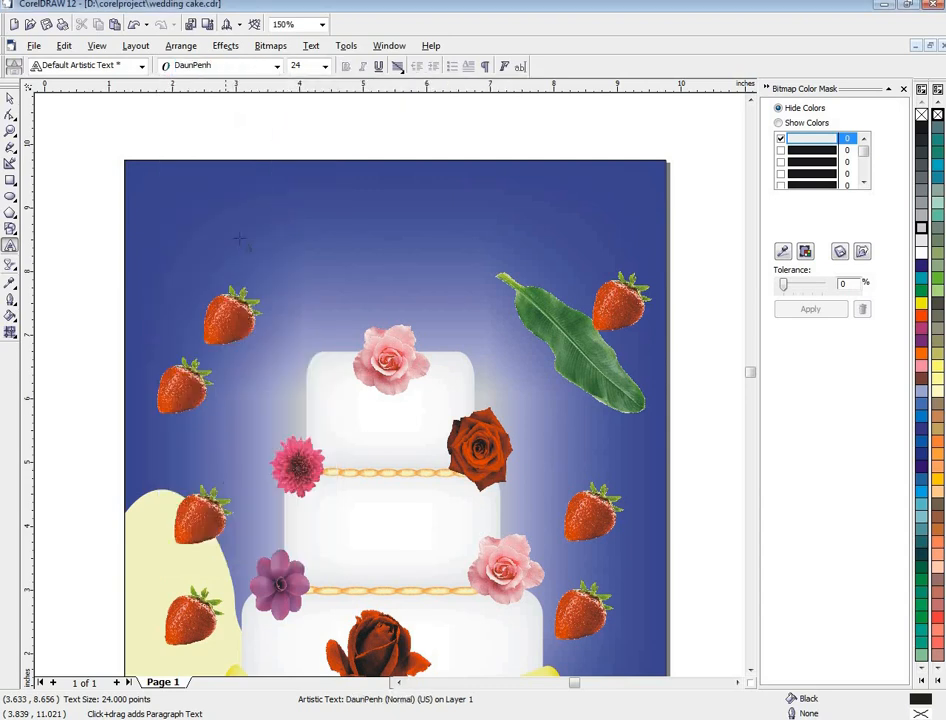
# - Enter the title "Wedding cake banner" in Brush Script MT and enlarge it to about 44.6 points, centered above the cake
pyautogui.click(277, 66)
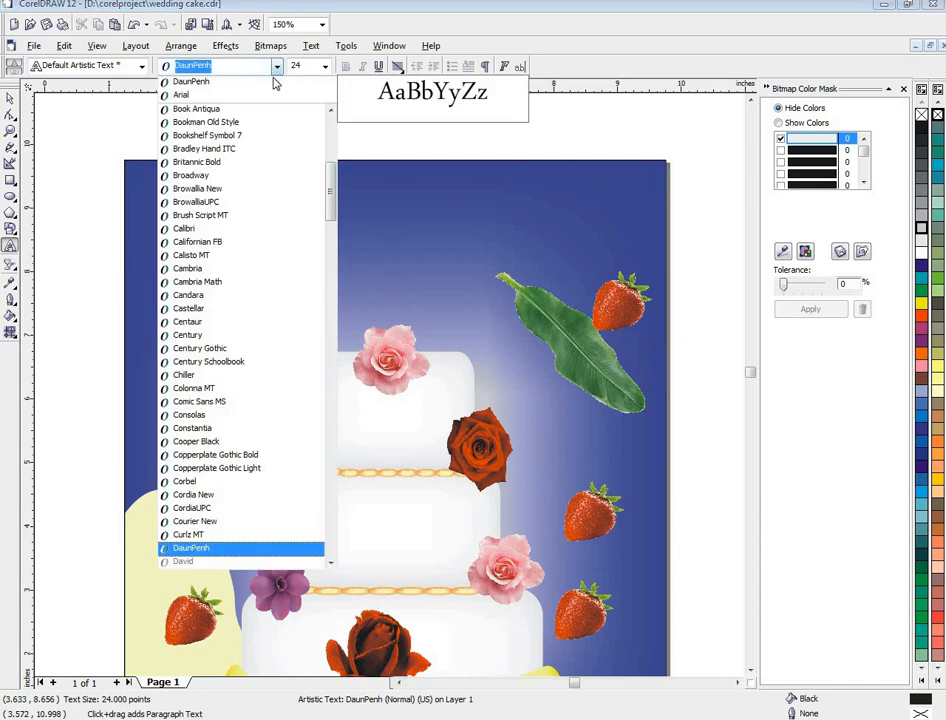
pyautogui.click(296, 224)
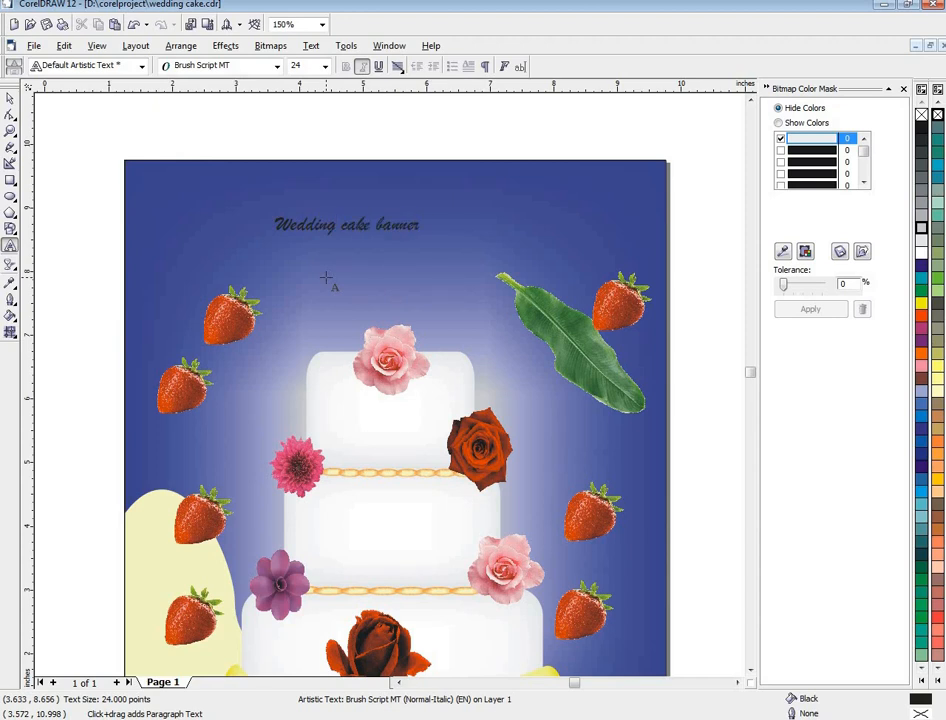
pyautogui.moveTo(425, 241)
pyautogui.mouseDown()
pyautogui.moveTo(486, 277)
pyautogui.moveTo(432, 270)
pyautogui.mouseUp()
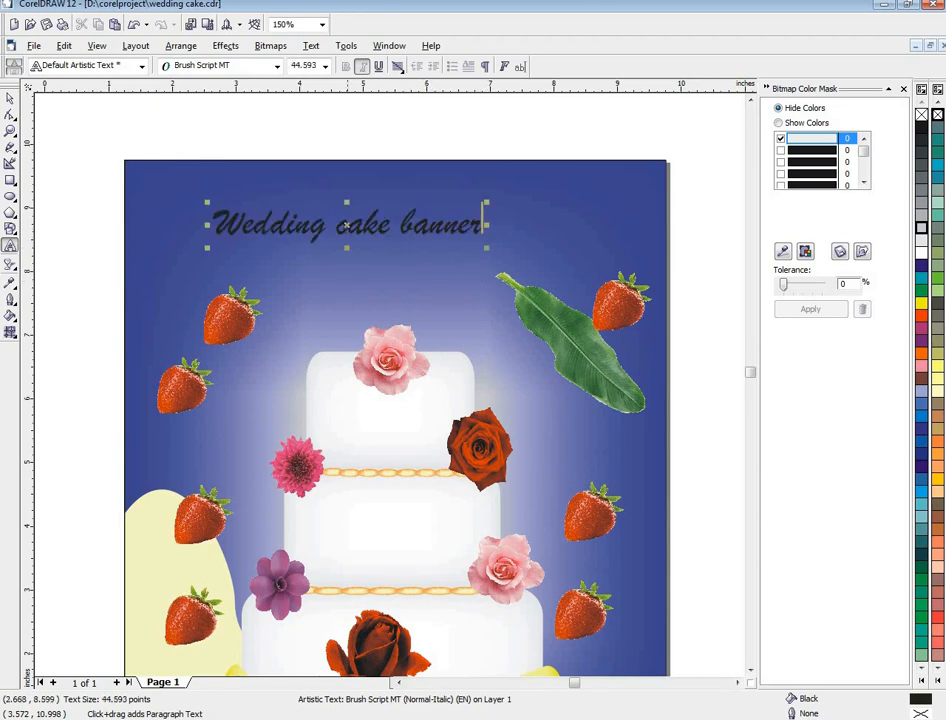
pyautogui.moveTo(345, 228); pyautogui.dragTo(380, 240)
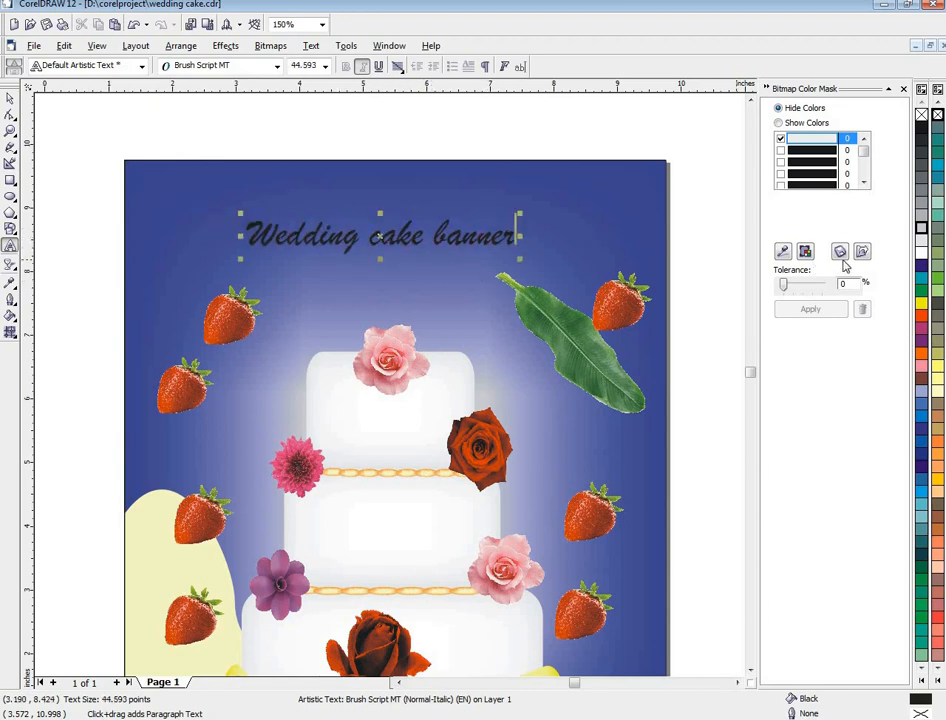
# - Fill the title text above the cake with white
pyautogui.click(921, 252)
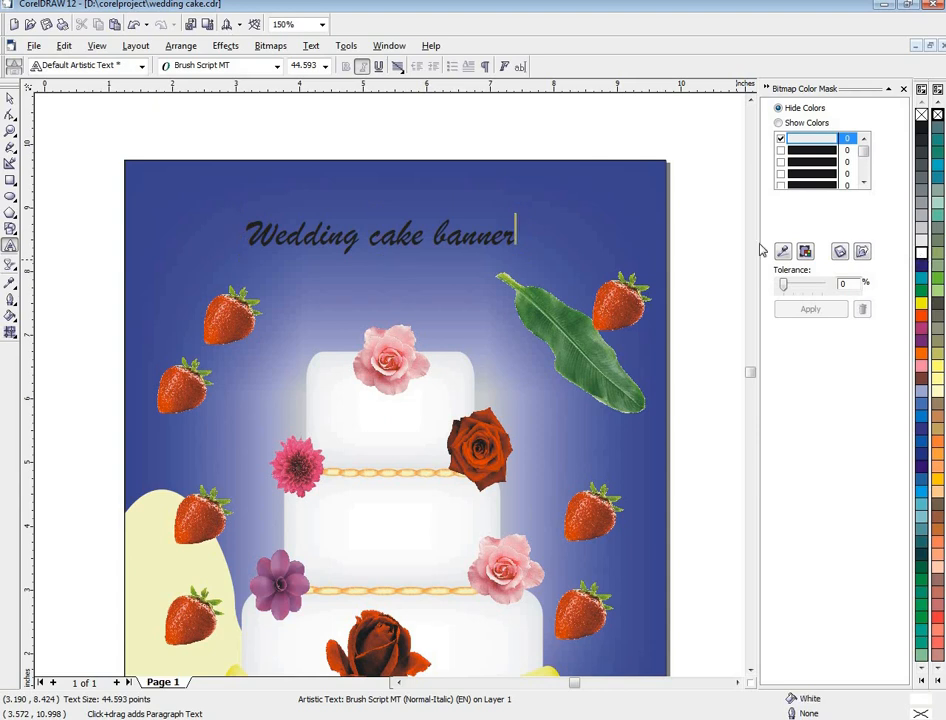
pyautogui.click(9, 98)
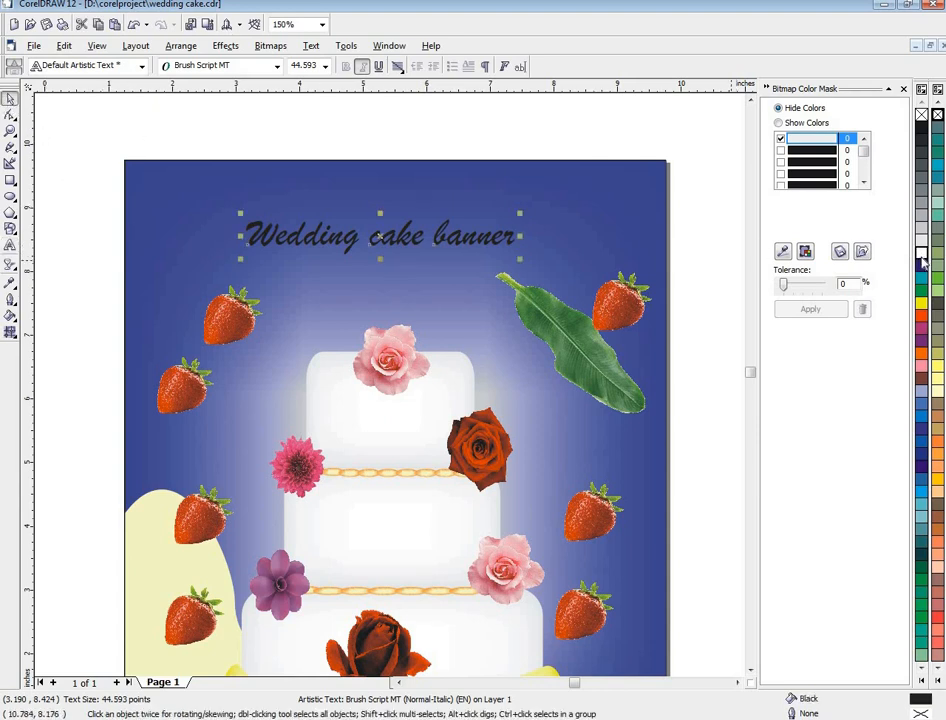
pyautogui.click(921, 253)
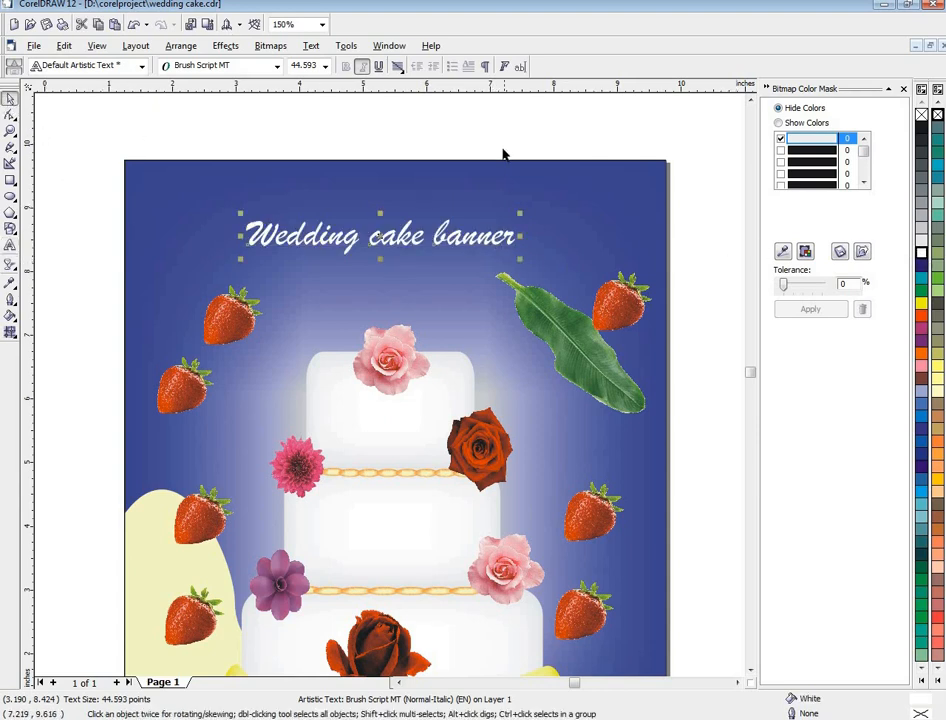
pyautogui.click(498, 190)
pyautogui.click(500, 233)
# - Examine the whole banner layout, including the title, cake, leaves and strawberries
pyautogui.scroll(-1, 573, 529)
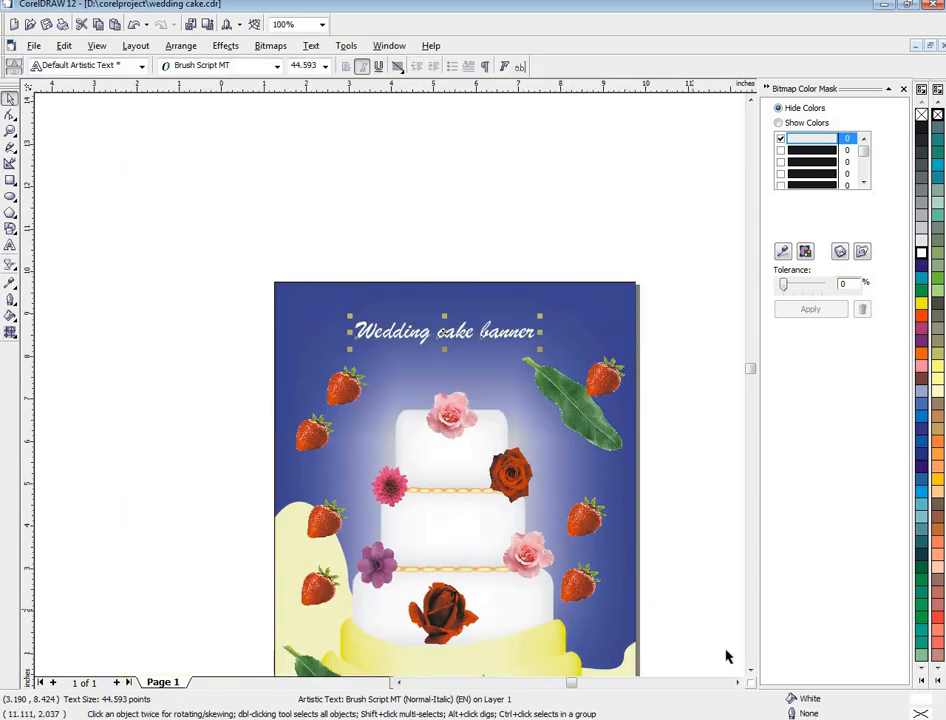
pyautogui.click(749, 670)
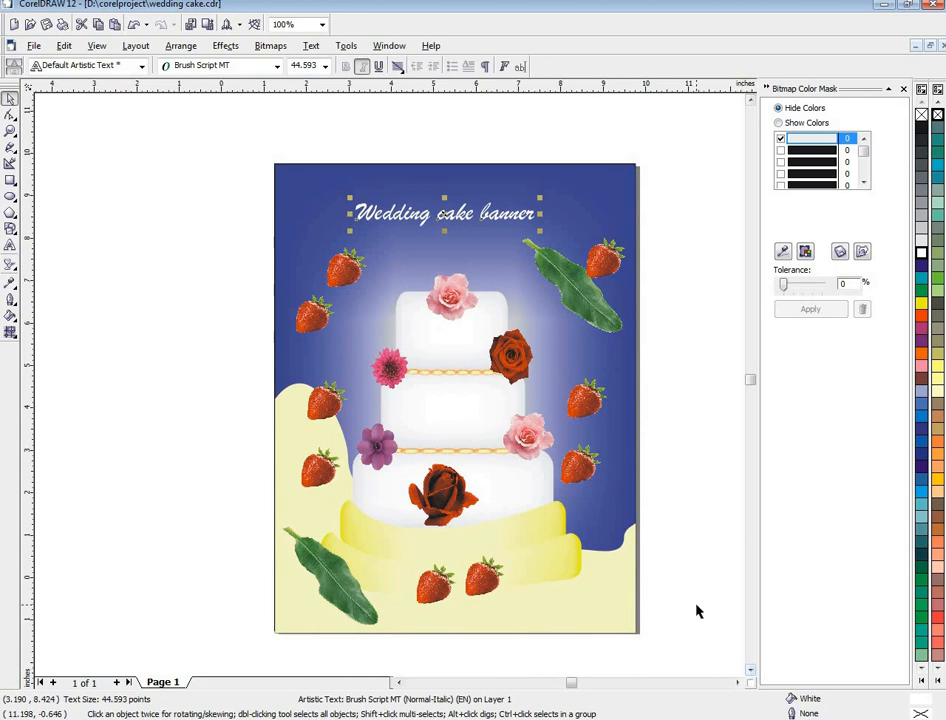
pyautogui.scroll(-1, 697, 611)
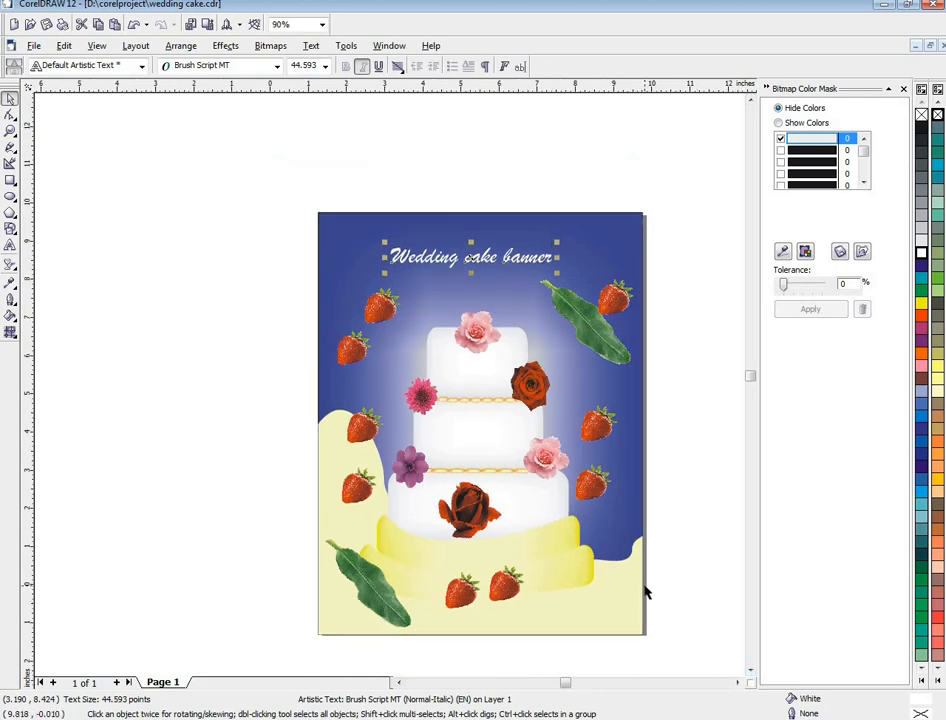
pyautogui.click(742, 684)
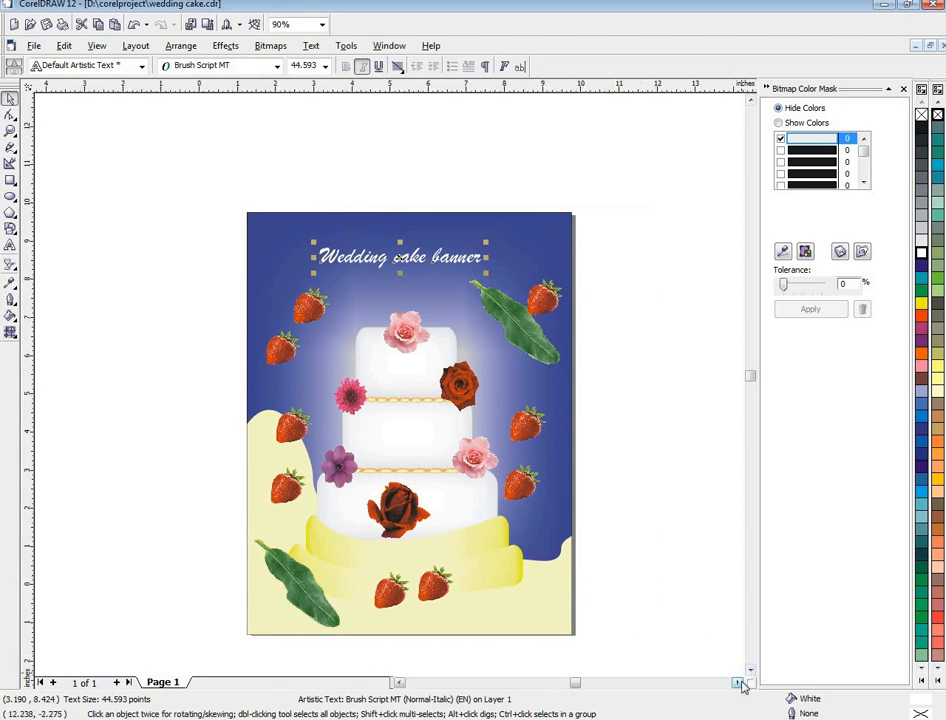
pyautogui.click(742, 684)
pyautogui.scroll(-1, 619, 611)
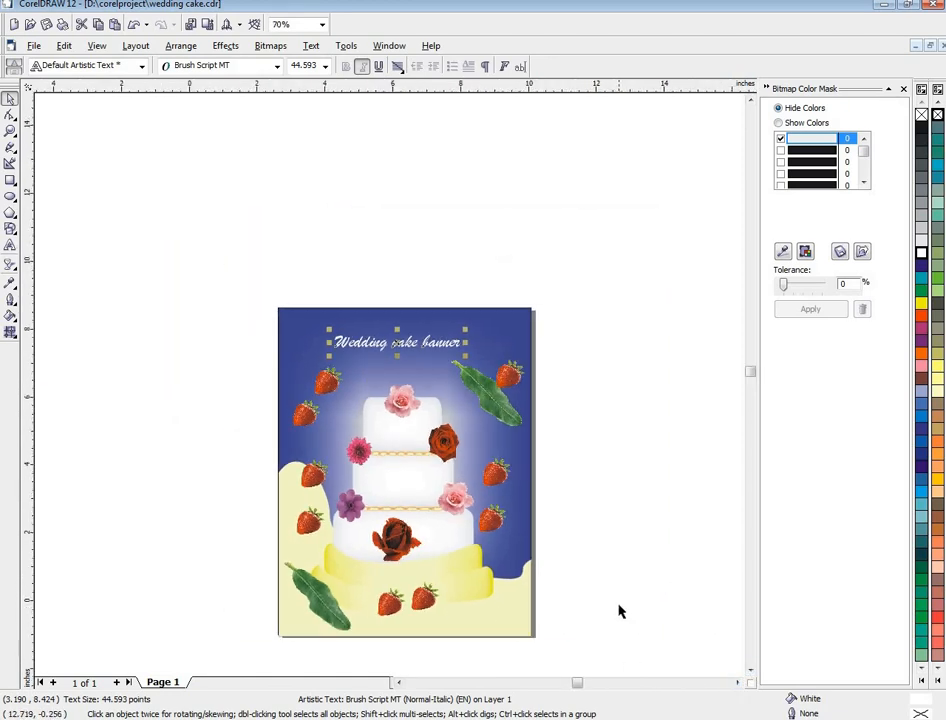
pyautogui.scroll(3, 619, 611)
pyautogui.scroll(-1, 742, 684)
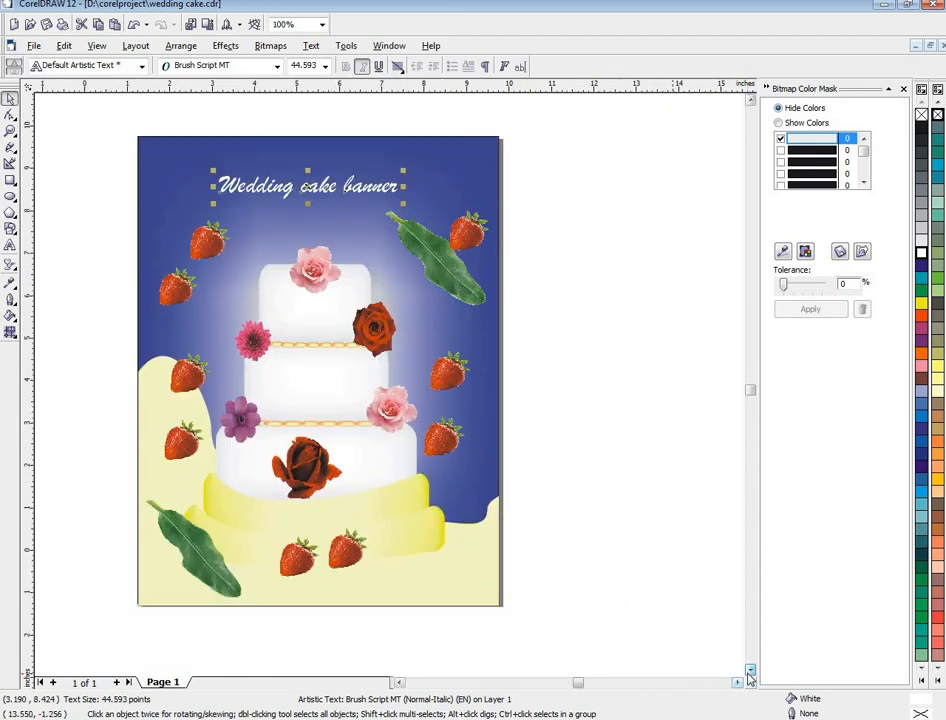
pyautogui.scroll(-1, 551, 637)
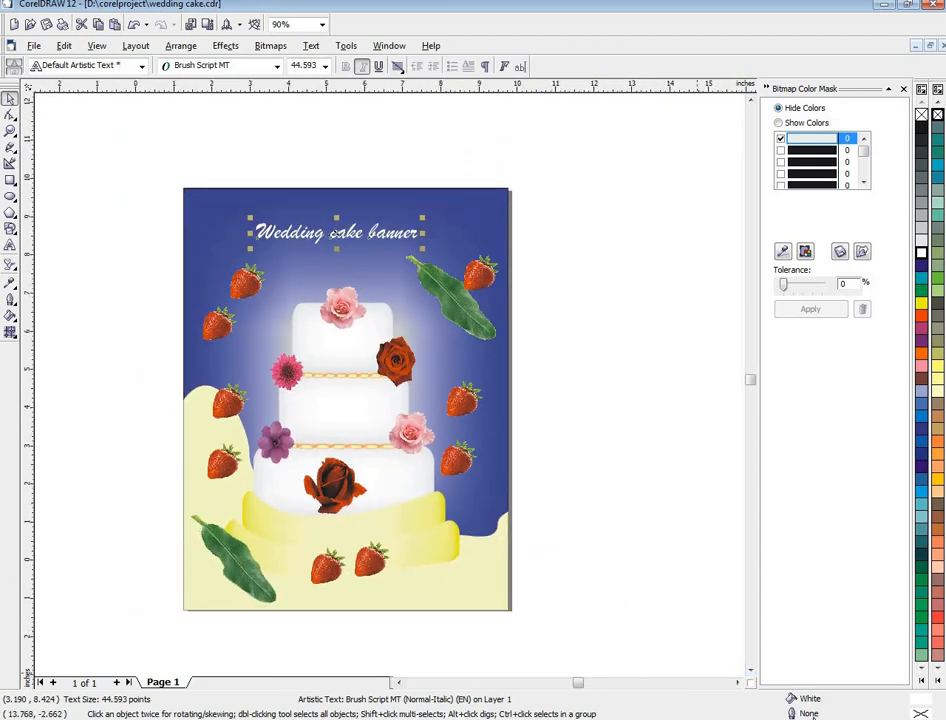
pyautogui.click(836, 719)
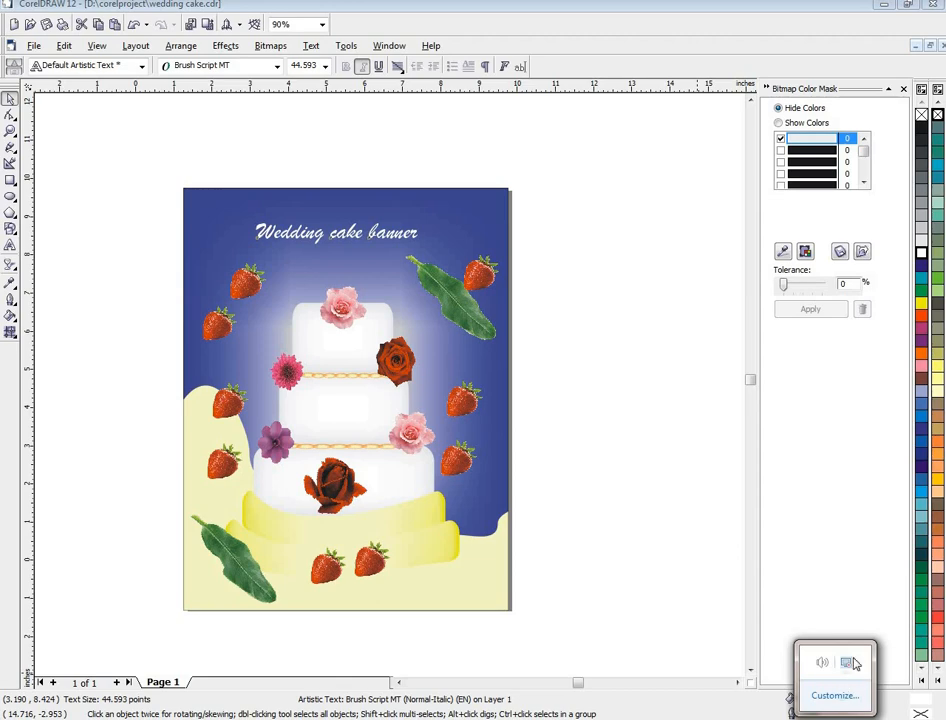